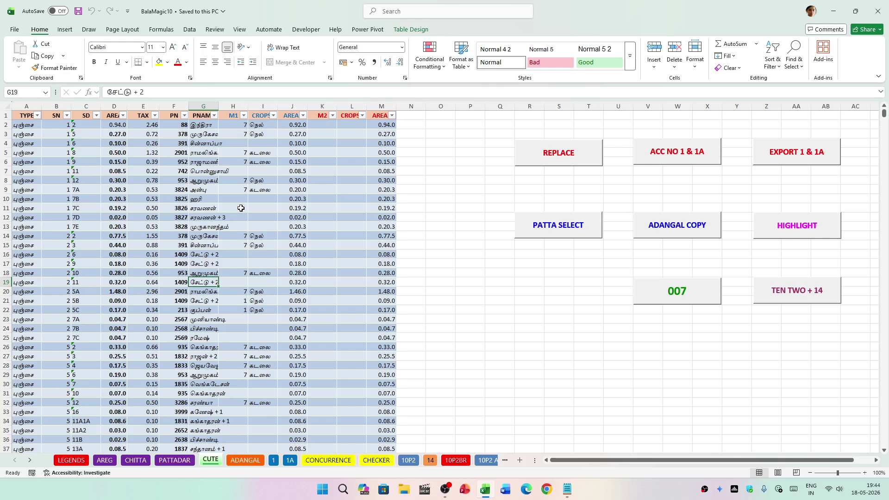
# Select the whole Table1 range on the CUTE sheet by its name, and return to a single cell in PNAME.
pyautogui.click(150, 170)
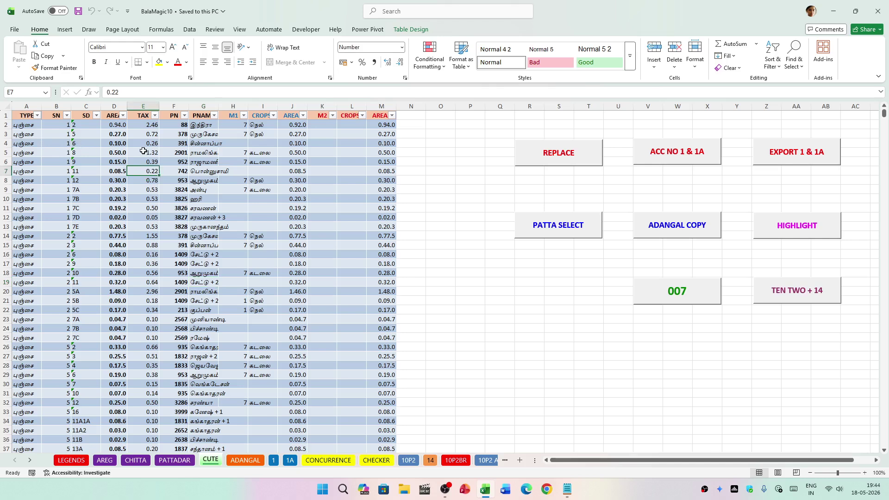
pyautogui.click(143, 151)
pyautogui.click(45, 92)
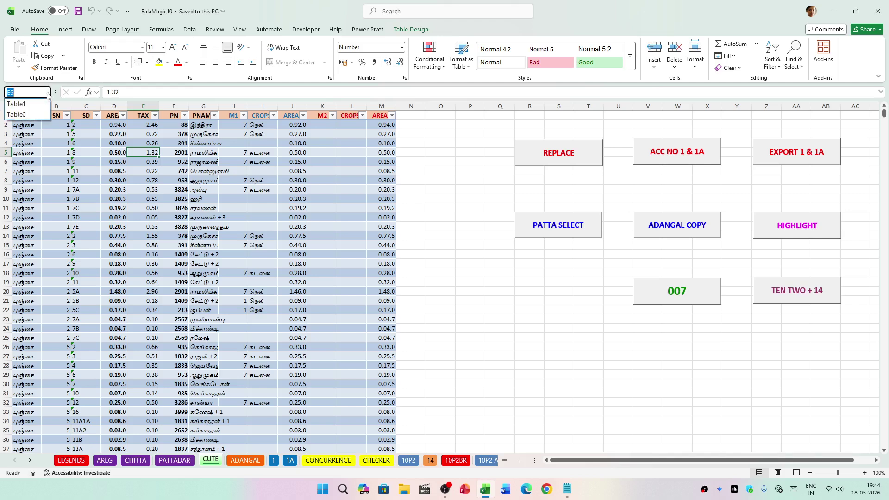
pyautogui.click(17, 104)
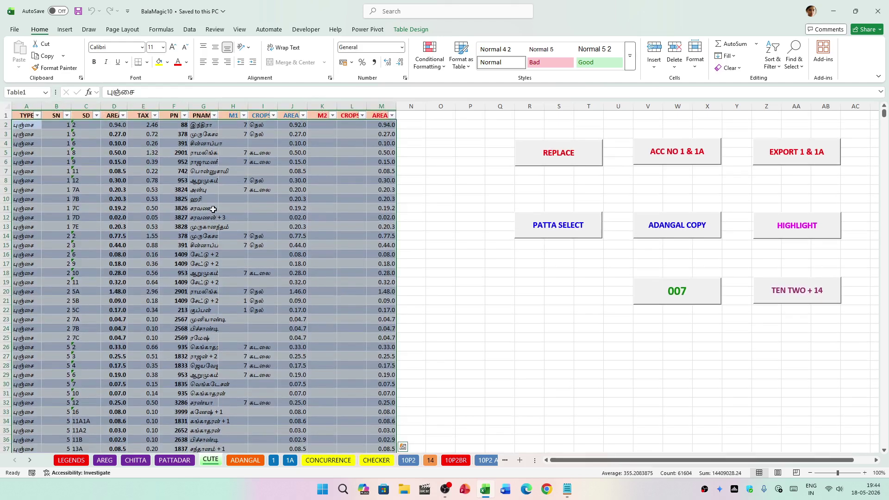
pyautogui.click(213, 209)
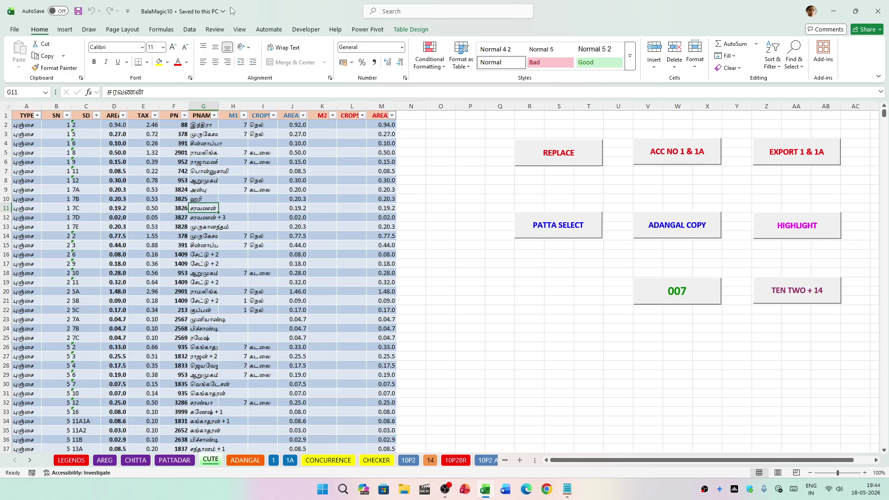
# Insert a PivotTable based on Table1 in a new worksheet.
pyautogui.click(71, 31)
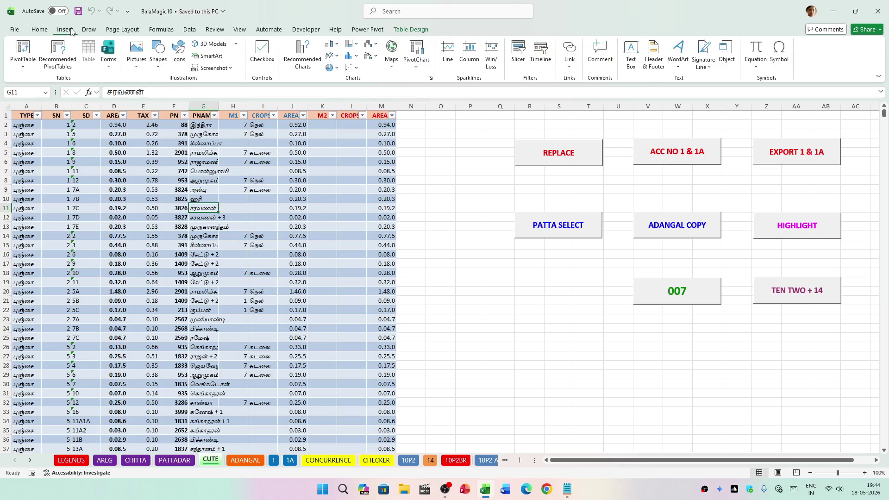
pyautogui.click(29, 71)
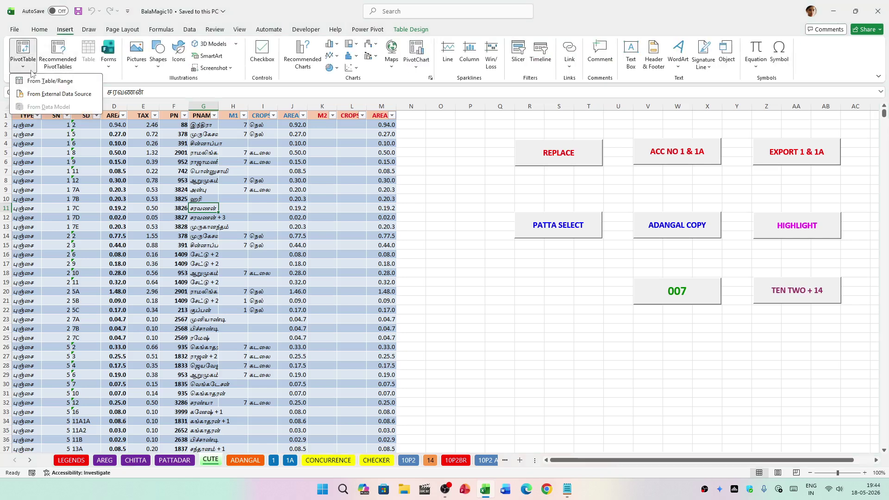
pyautogui.click(37, 80)
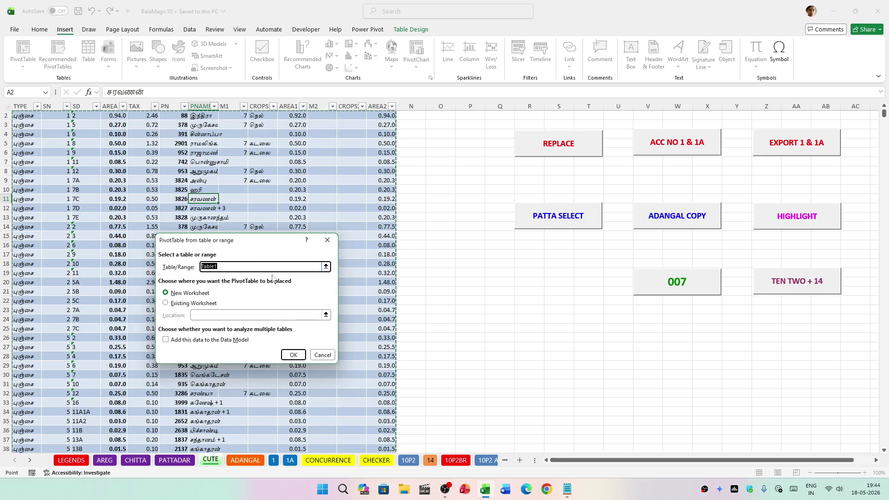
pyautogui.click(294, 357)
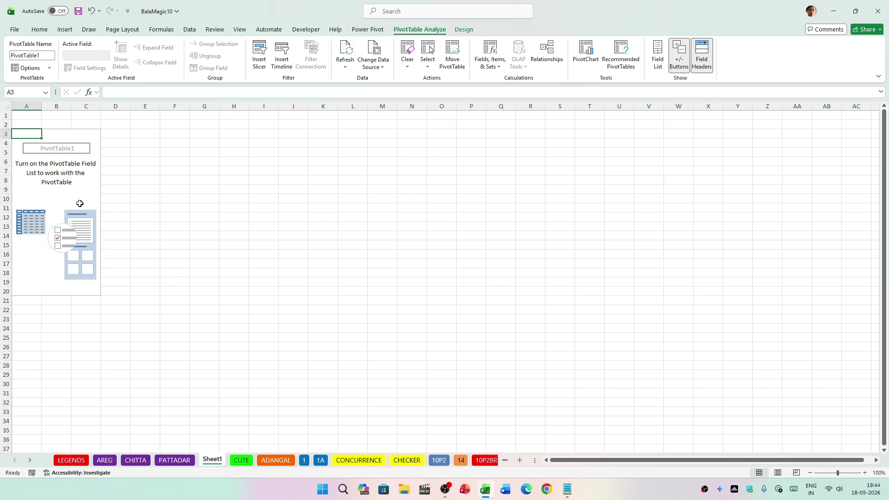
# Filter the M1 column on the CUTE sheet to show only rows with blank cells.
pyautogui.click(241, 460)
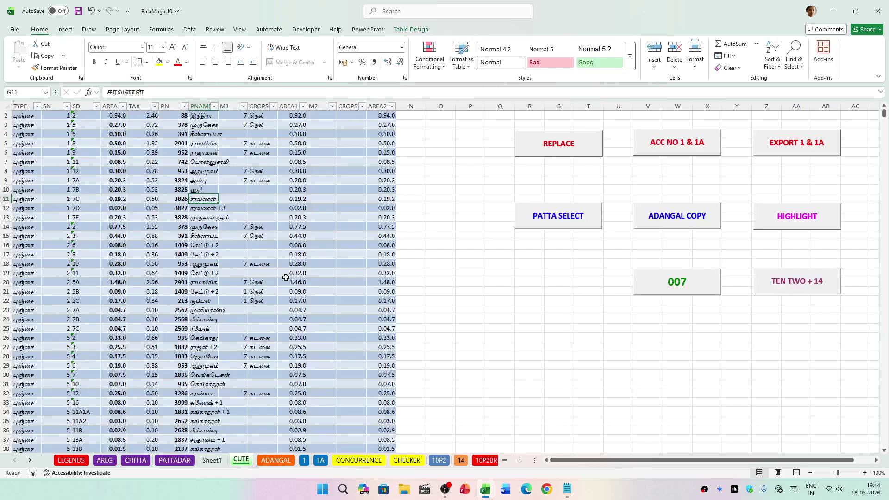
pyautogui.scroll(1, 250, 176)
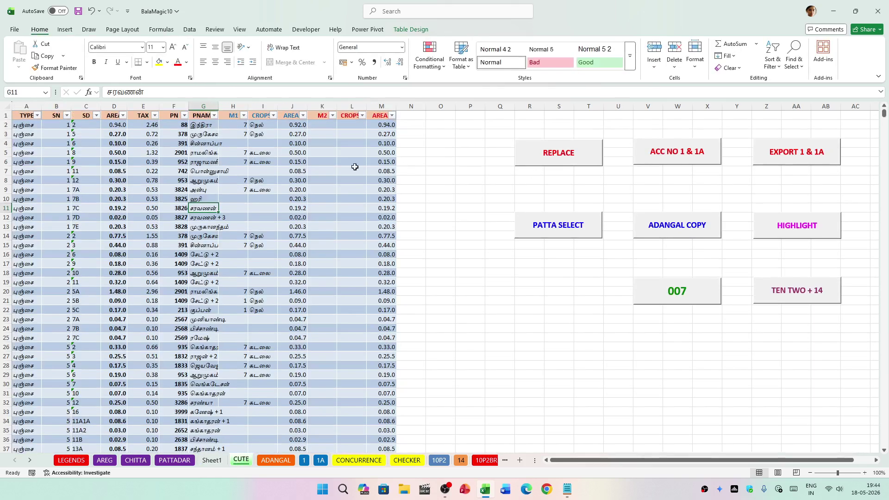
pyautogui.click(303, 116)
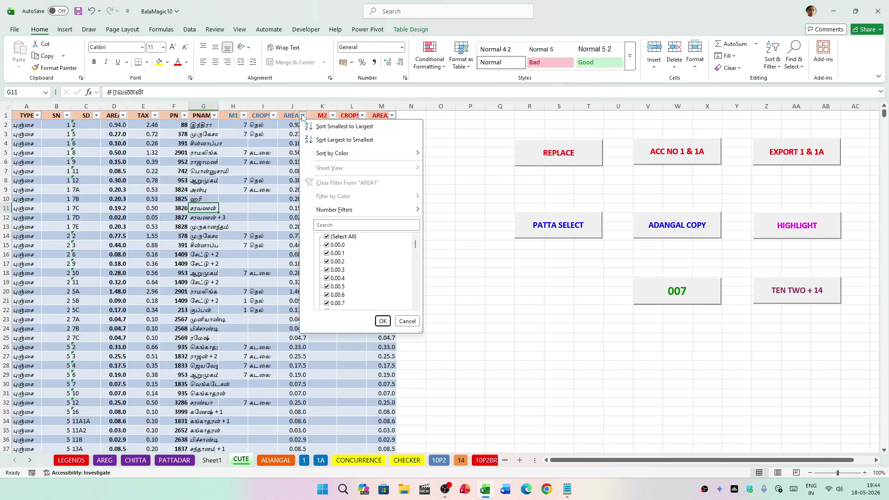
pyautogui.click(303, 116)
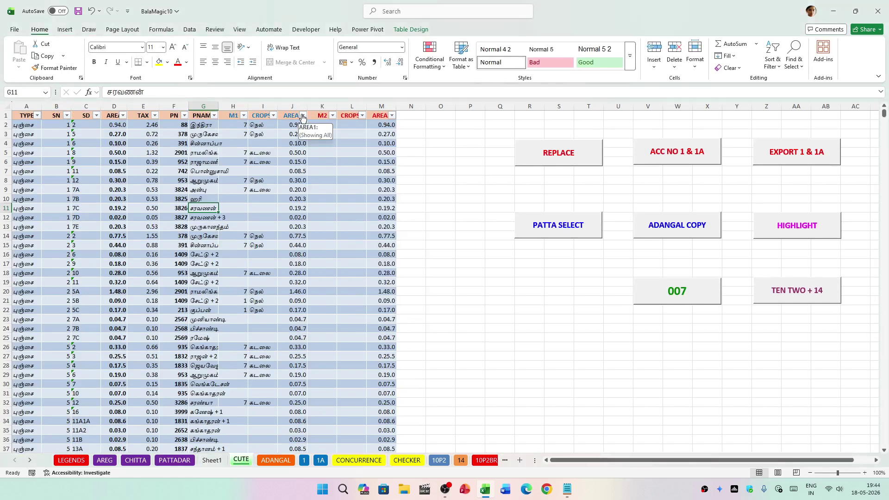
pyautogui.click(243, 116)
pyautogui.scroll(-2, 310, 271)
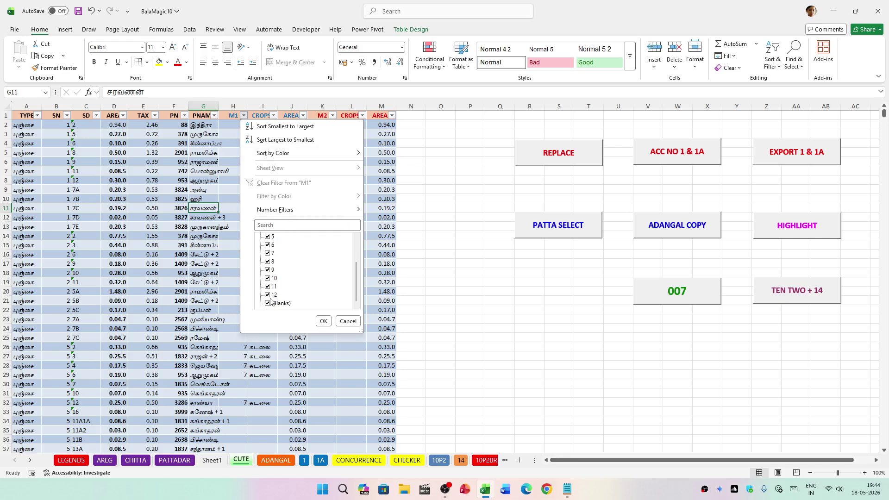
pyautogui.scroll(2, 269, 303)
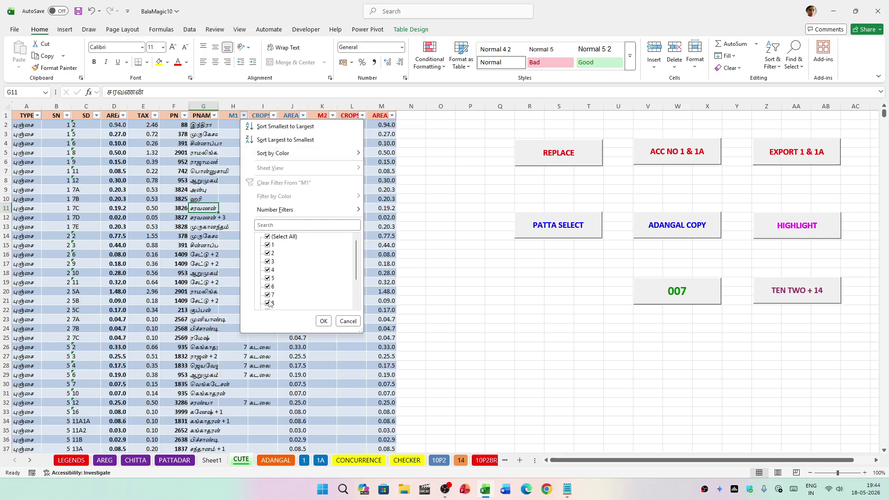
pyautogui.click(285, 237)
pyautogui.scroll(-2, 276, 301)
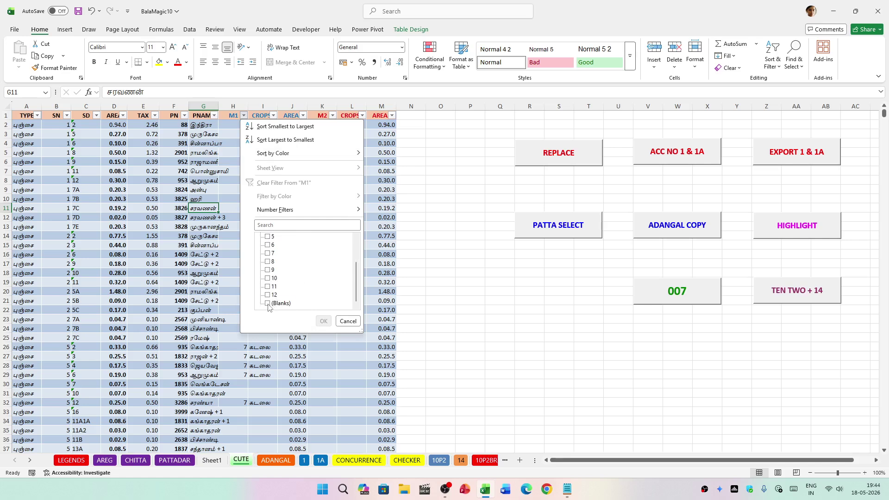
pyautogui.click(267, 304)
pyautogui.click(324, 321)
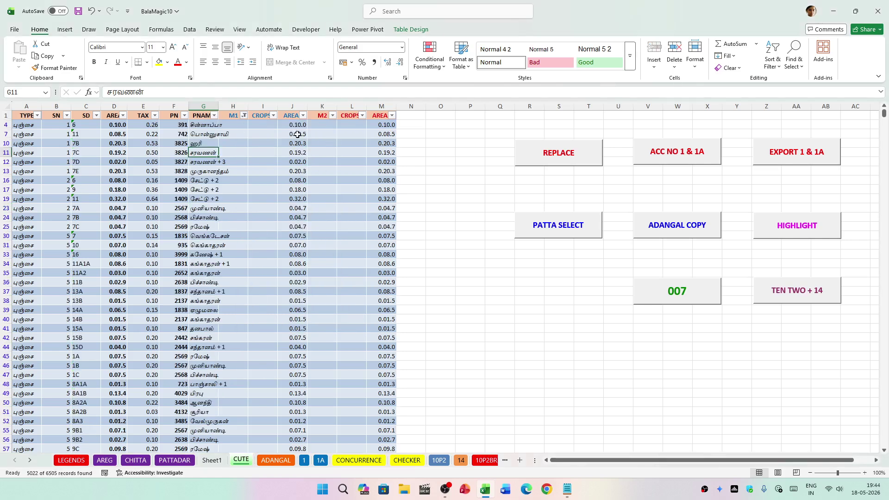
# Clear the AREA1 values in the visible filtered rows 4 to 39.
pyautogui.moveTo(296, 125); pyautogui.dragTo(294, 307)
pyautogui.scroll(-4, 310, 288)
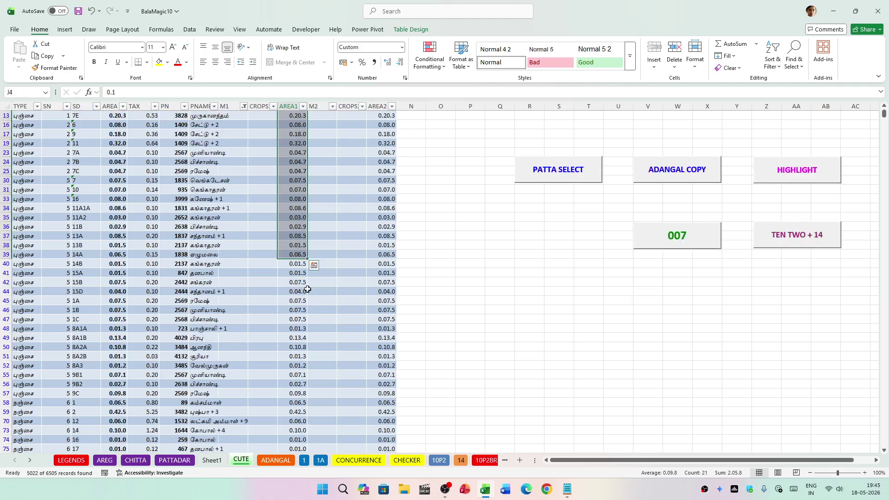
pyautogui.scroll(4, 309, 289)
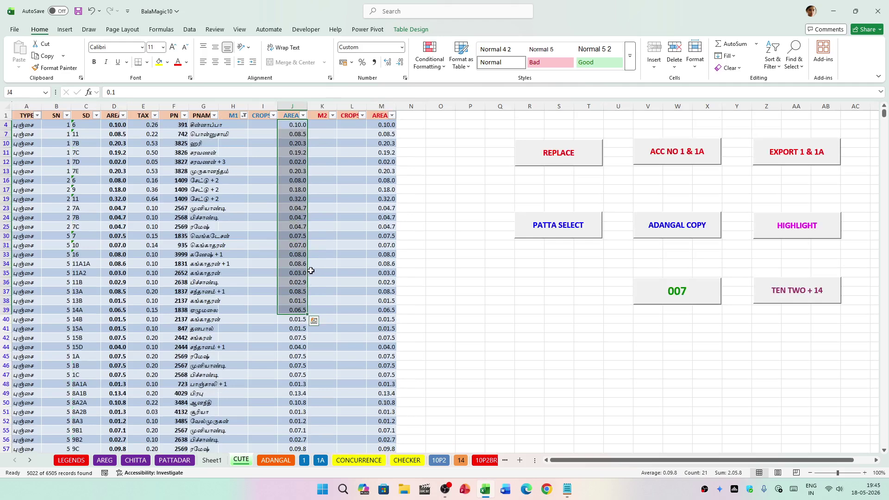
pyautogui.scroll(-4, 298, 259)
pyautogui.scroll(4, 299, 268)
pyautogui.press('Delete')
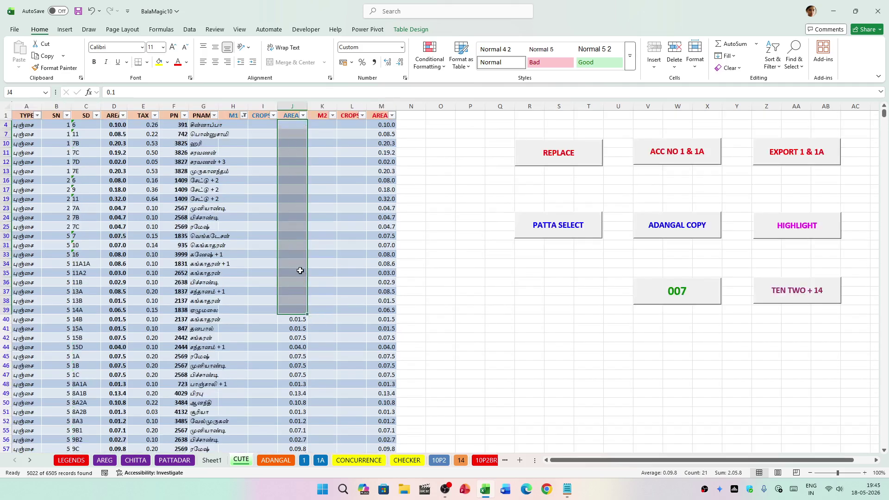
pyautogui.click(298, 273)
# Switch to Notepad, copy the entire ClearEmptyArea macro from ClearEmptyArea.txt, and minimize the file window.
pyautogui.click(571, 496)
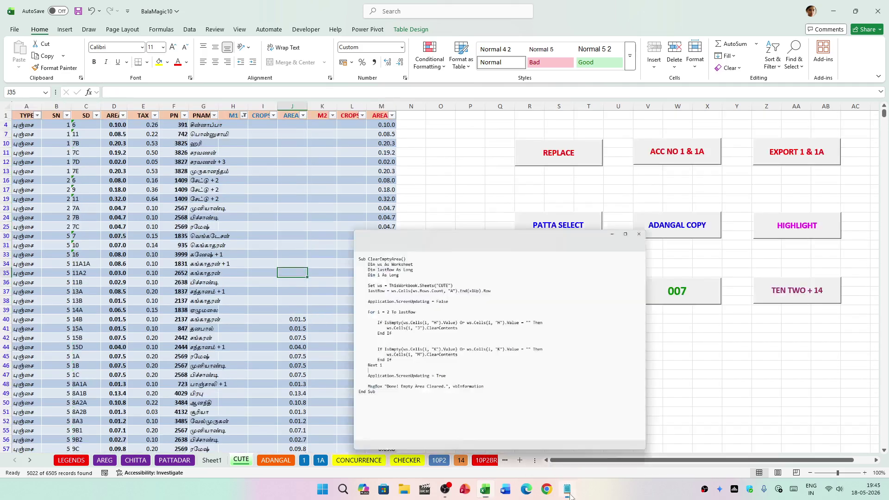
pyautogui.moveTo(386, 381); pyautogui.dragTo(189, 132)
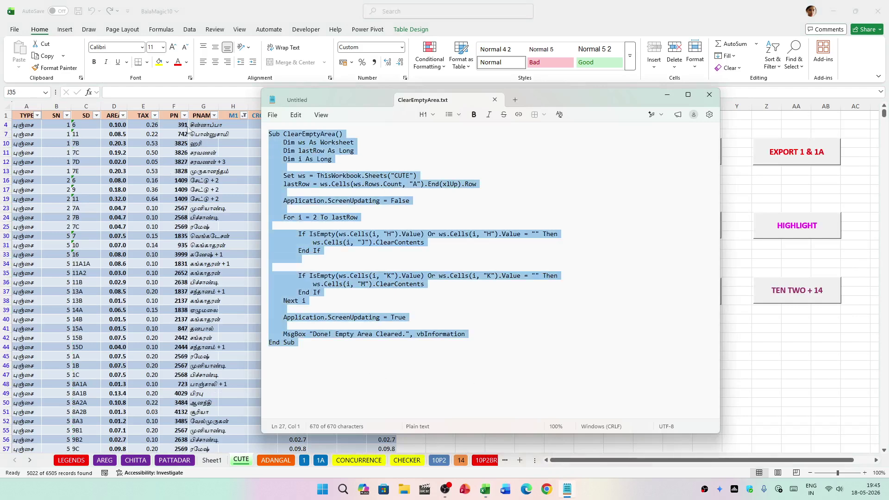
pyautogui.rightClick(437, 174)
pyautogui.click(483, 193)
pyautogui.click(666, 95)
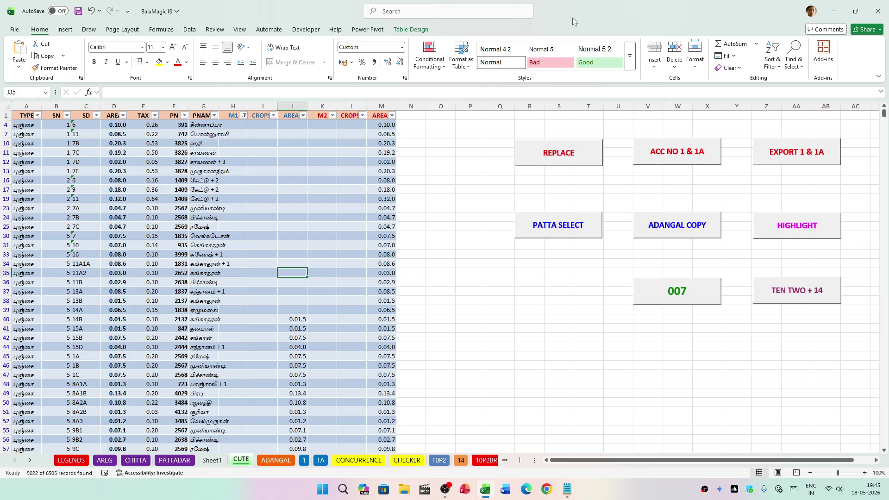
# Open the Visual Basic editor and insert a new standard module into the workbook's VBA project.
pyautogui.hotkey('alt', 'F11')
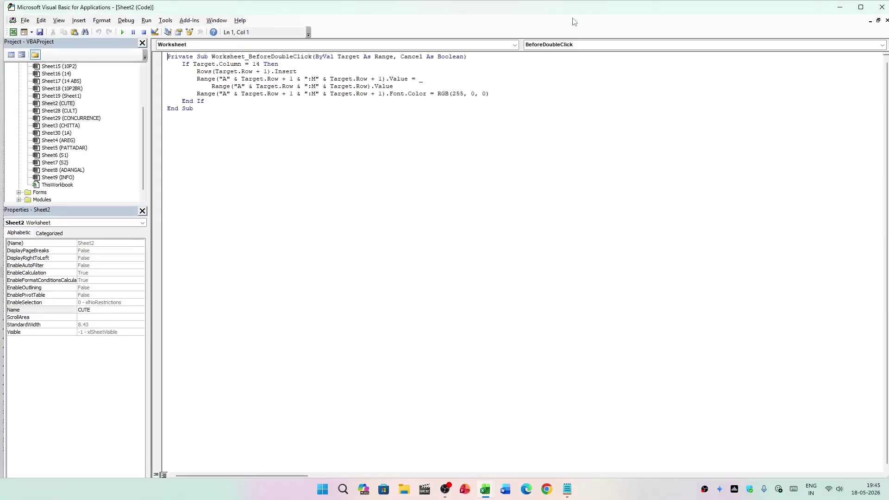
pyautogui.moveTo(144, 161); pyautogui.dragTo(140, 169)
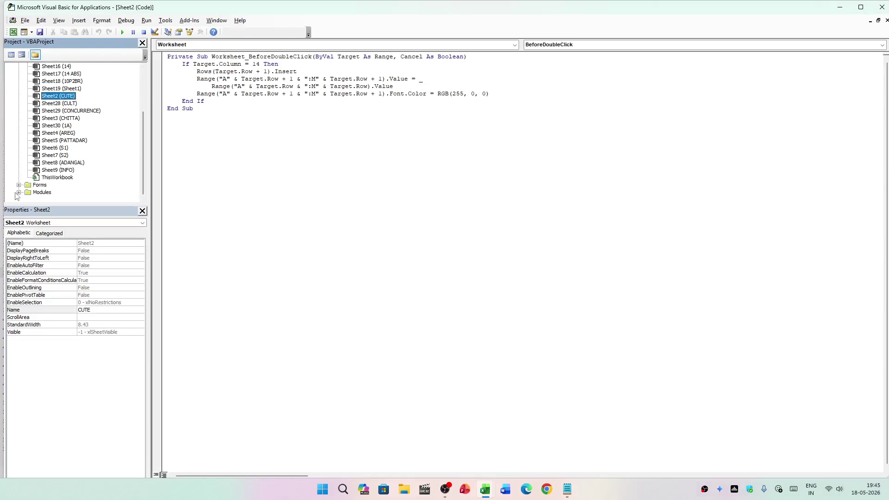
pyautogui.scroll(3, 67, 177)
pyautogui.scroll(-3, 68, 177)
pyautogui.click(19, 192)
pyautogui.doubleClick(38, 140)
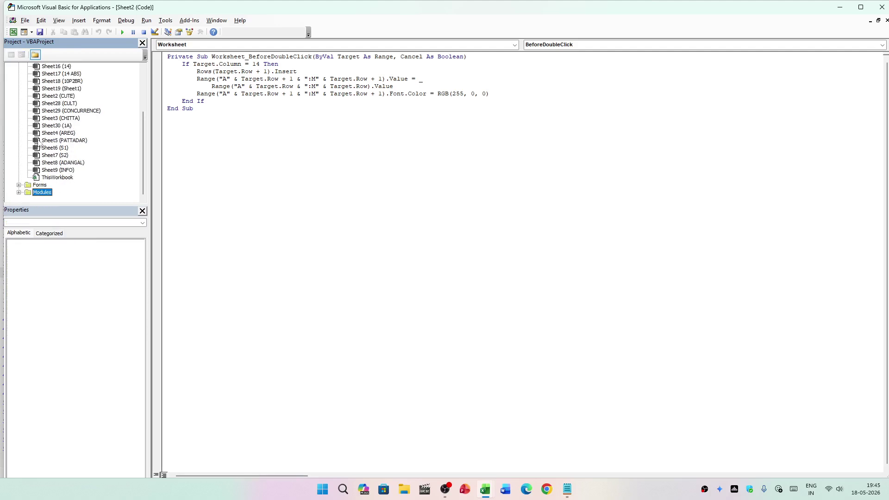
pyautogui.doubleClick(29, 193)
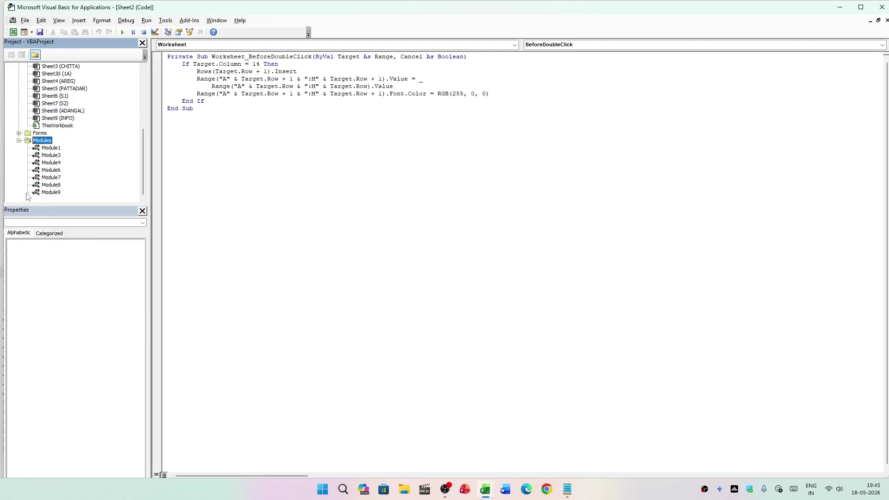
pyautogui.rightClick(35, 143)
pyautogui.moveTo(71, 191)
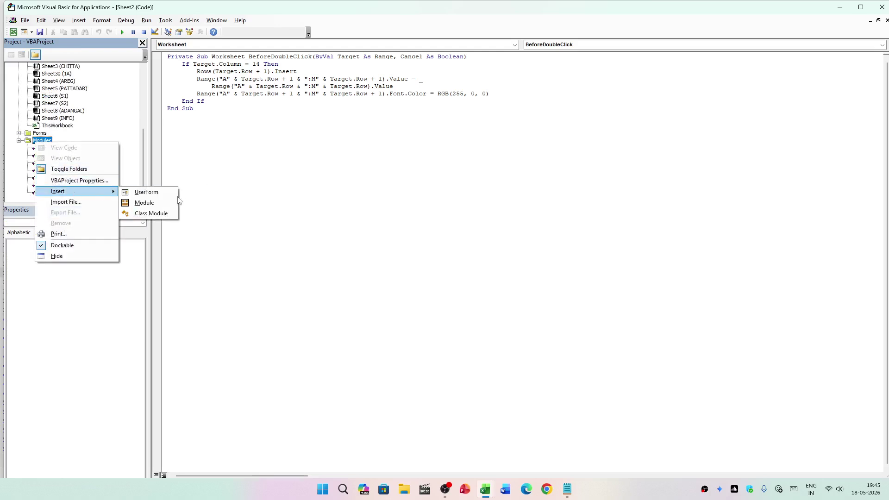
pyautogui.click(172, 203)
# Paste the ClearEmptyArea code into the new module and return to the CUTE sheet.
pyautogui.rightClick(234, 91)
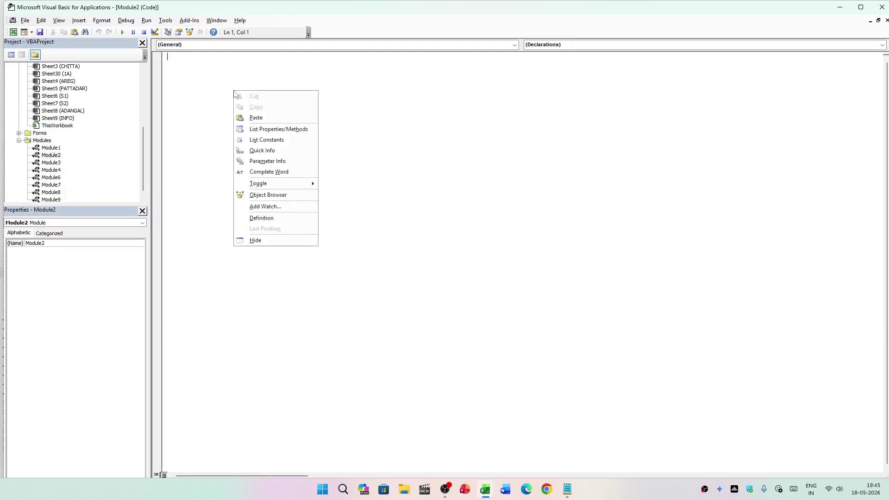
pyautogui.click(252, 118)
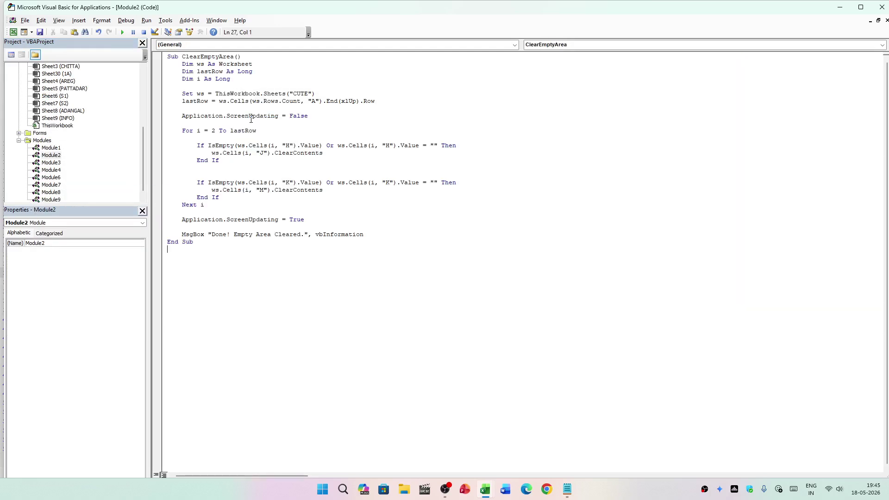
pyautogui.click(882, 7)
pyautogui.click(362, 209)
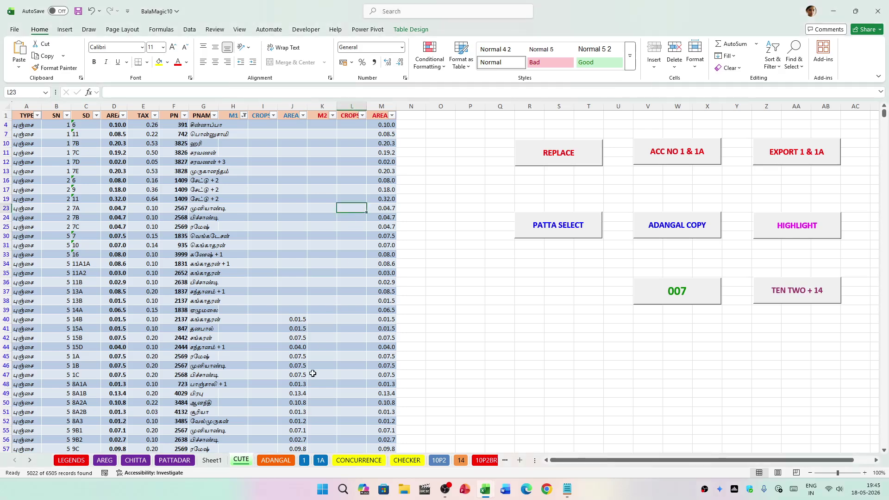
# Open the ClearEmptyArea macro's code from the macro list to review it, and close the editor.
pyautogui.hotkey('alt', 'F8')
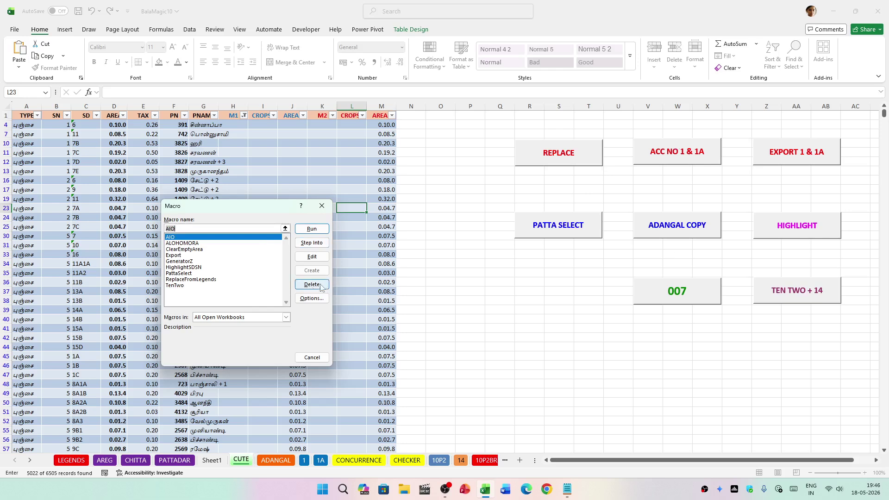
pyautogui.click(200, 250)
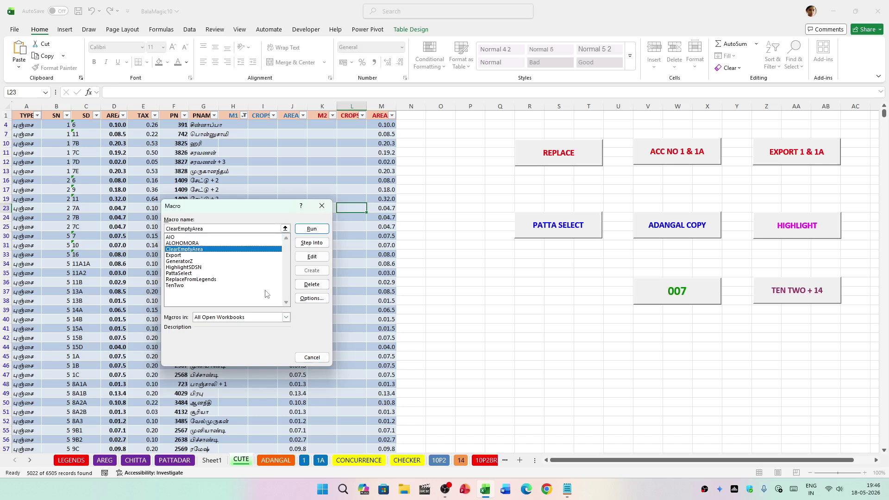
pyautogui.click(311, 258)
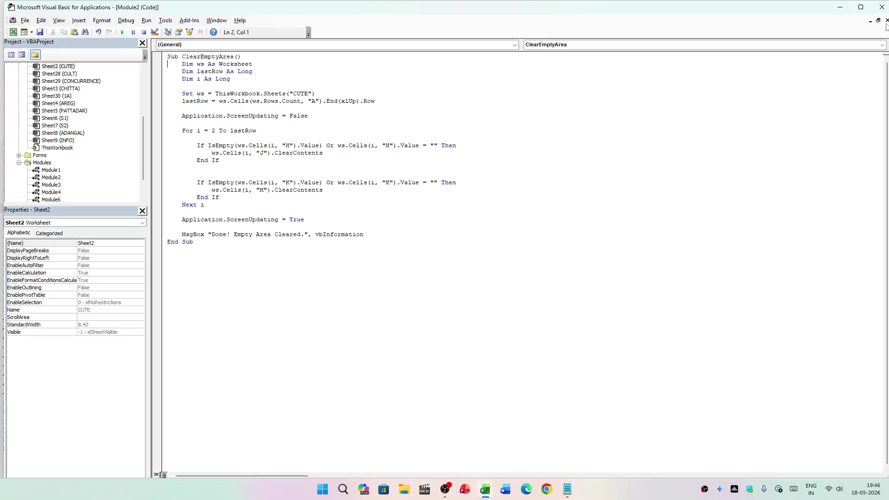
pyautogui.click(883, 7)
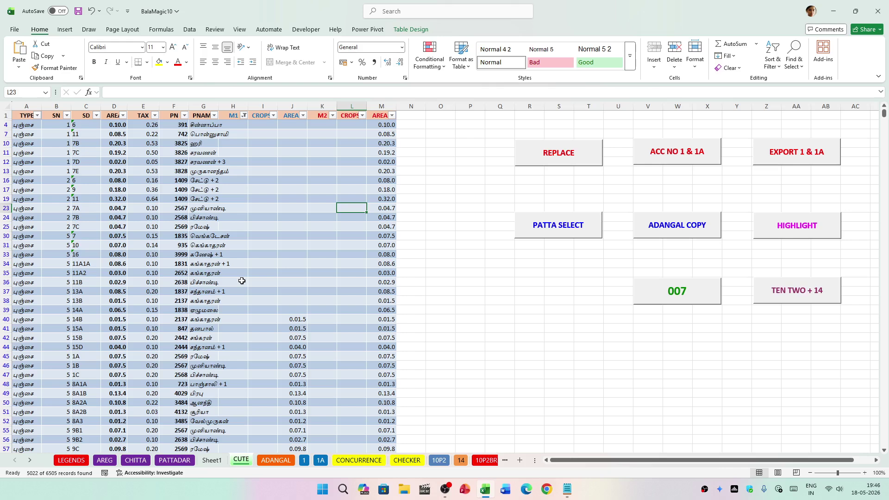
pyautogui.hotkey('alt', 'F8')
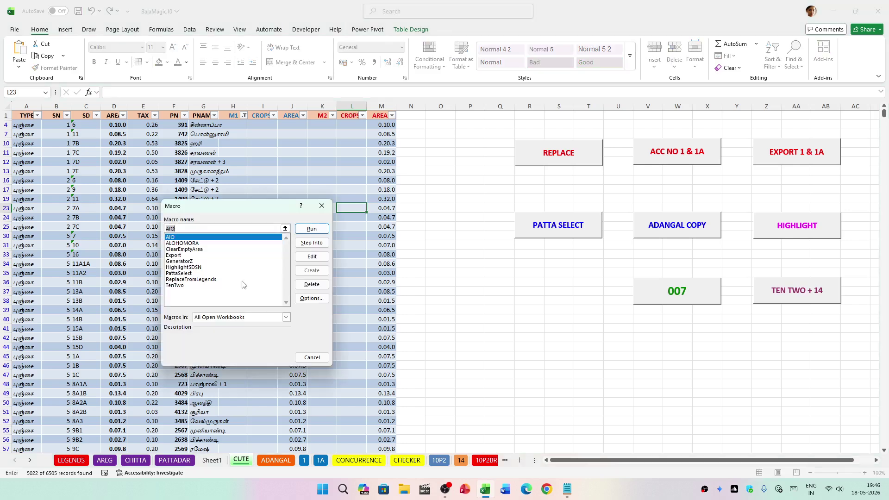
pyautogui.click(199, 250)
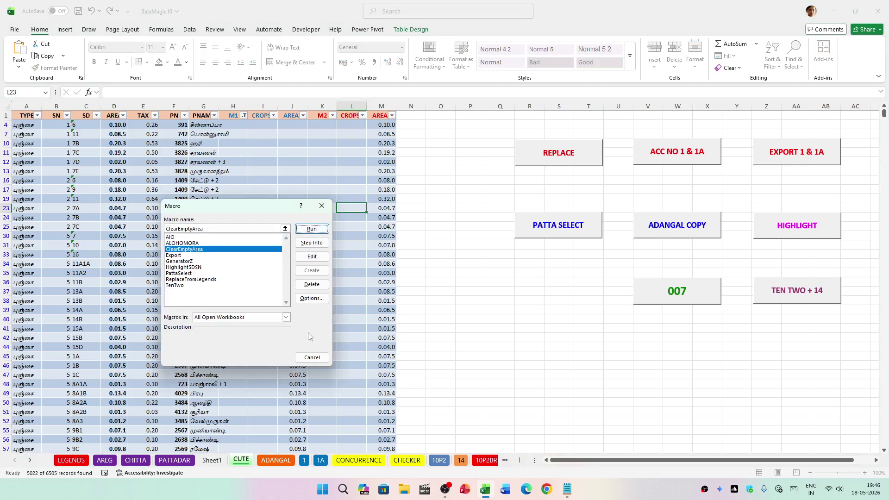
pyautogui.click(312, 357)
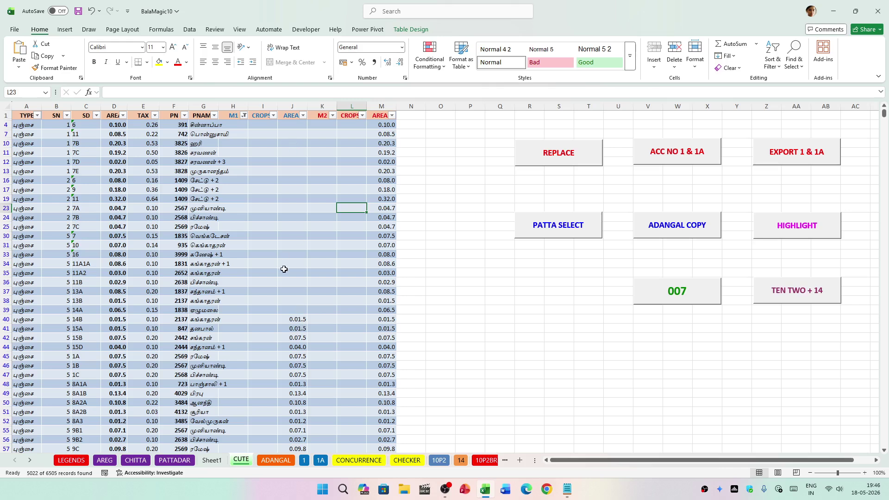
# Run the ClearEmptyArea macro on the CUTE sheet and dismiss its closing message.
pyautogui.hotkey('alt', 'F8')
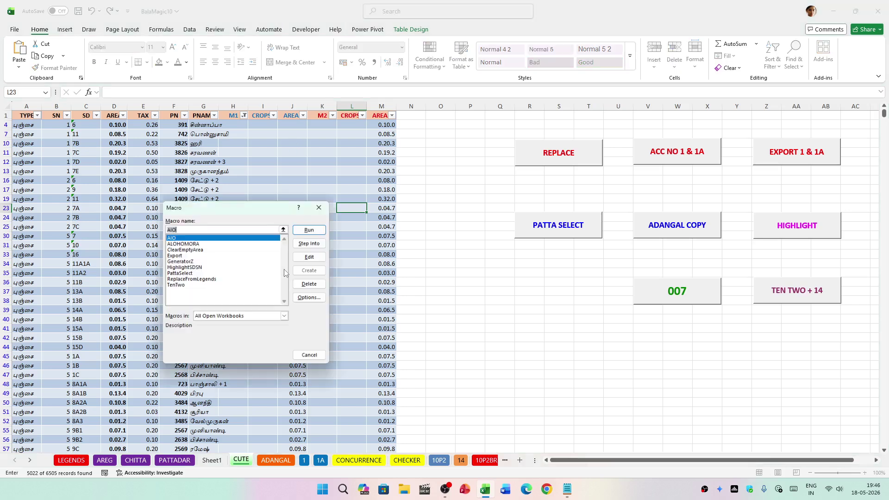
pyautogui.click(188, 250)
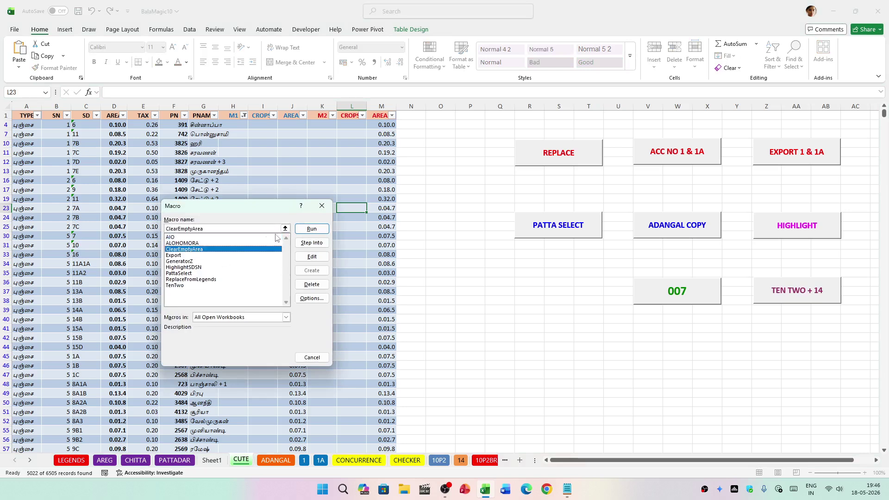
pyautogui.click(311, 228)
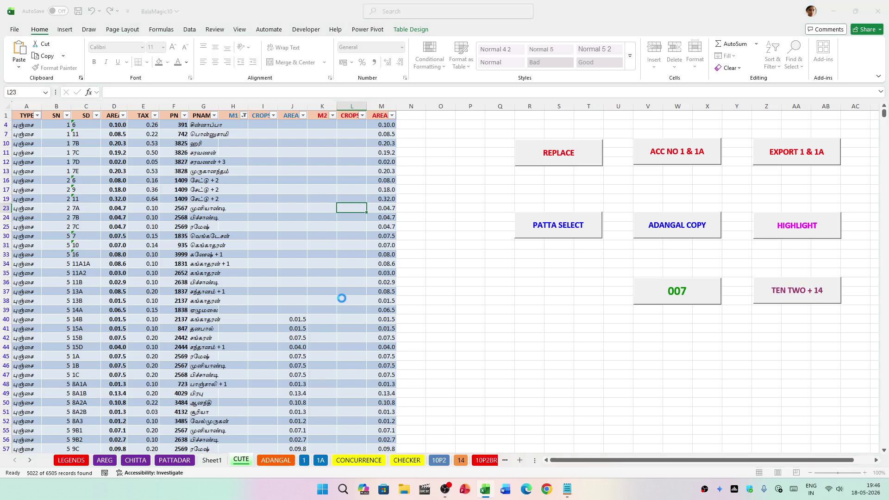
pyautogui.click(476, 277)
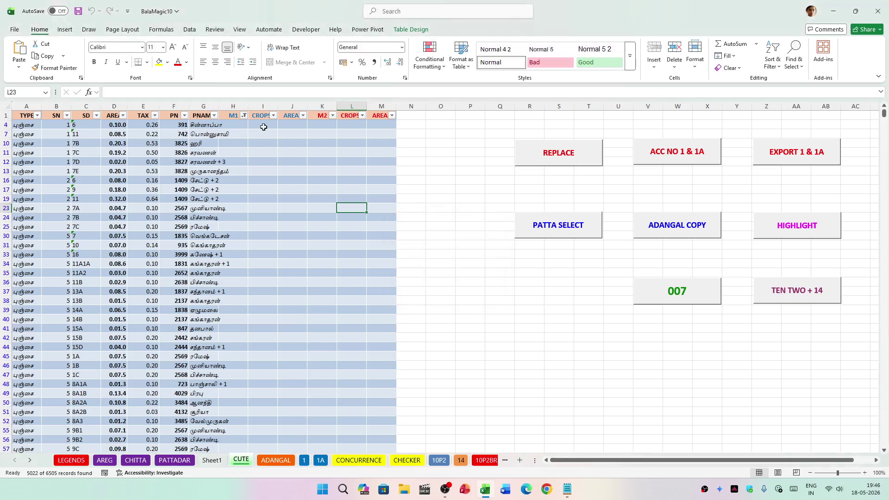
# Clear the filter from the M1 column and check the AREA1 and AREA2 cells down the CUTE table.
pyautogui.click(244, 115)
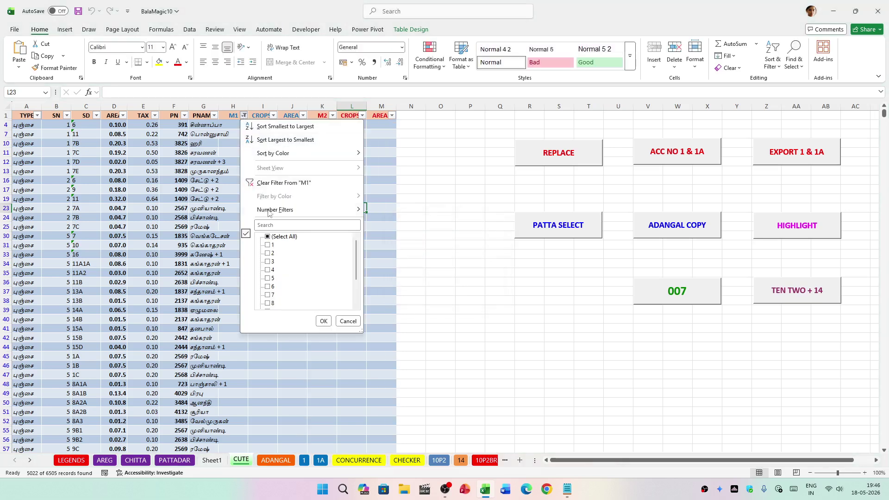
pyautogui.click(271, 184)
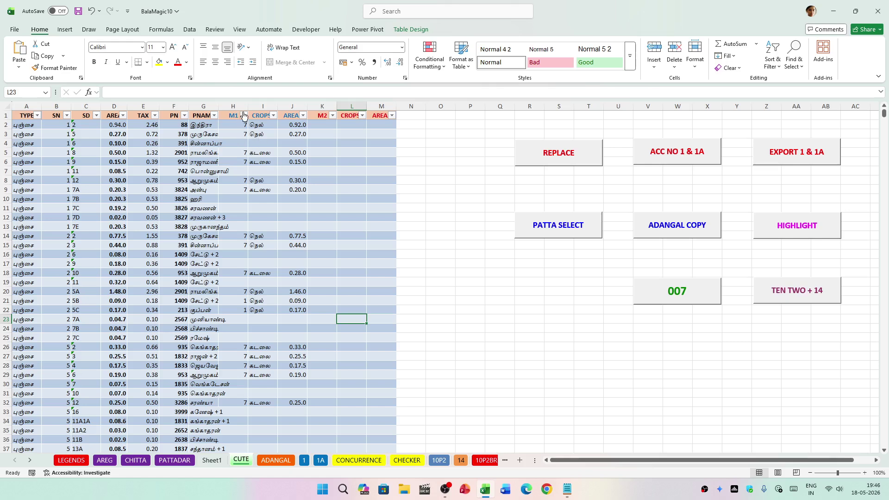
pyautogui.scroll(-4, 269, 258)
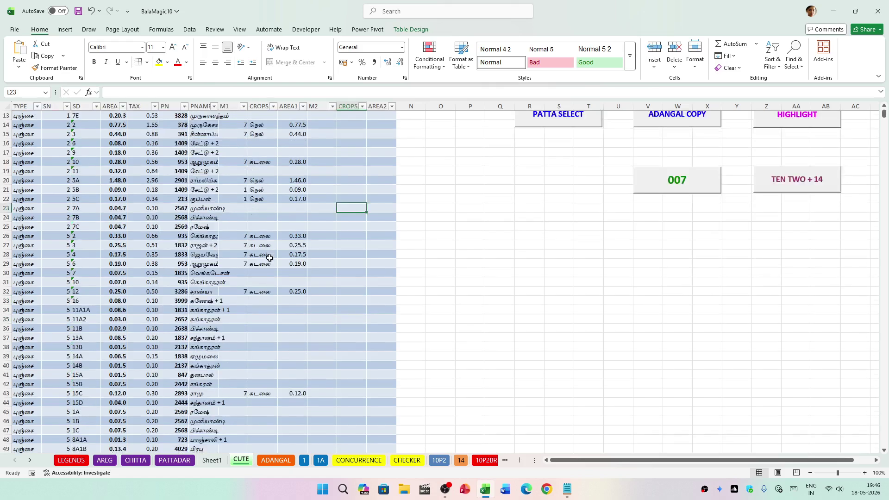
pyautogui.scroll(-20, 270, 258)
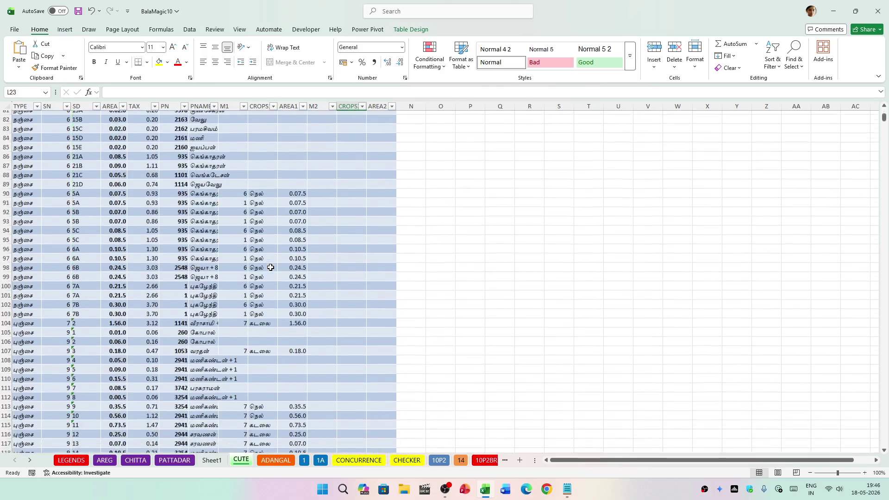
pyautogui.scroll(-10, 271, 268)
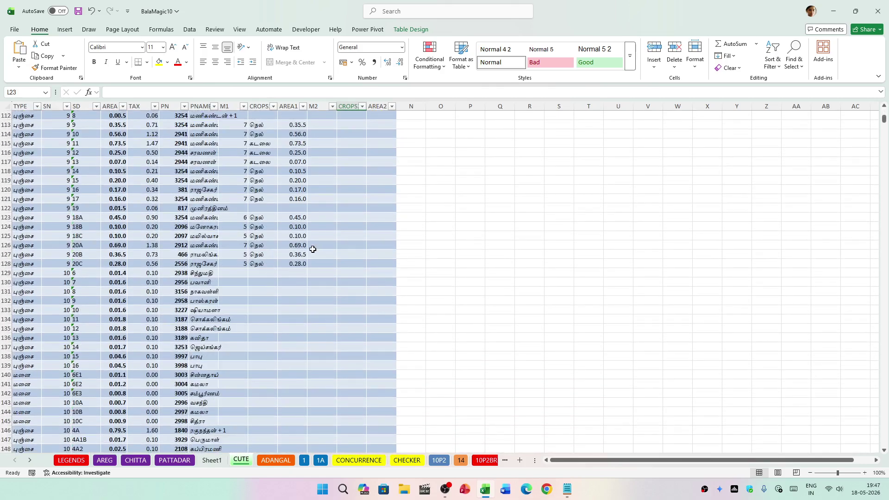
pyautogui.scroll(-15, 278, 273)
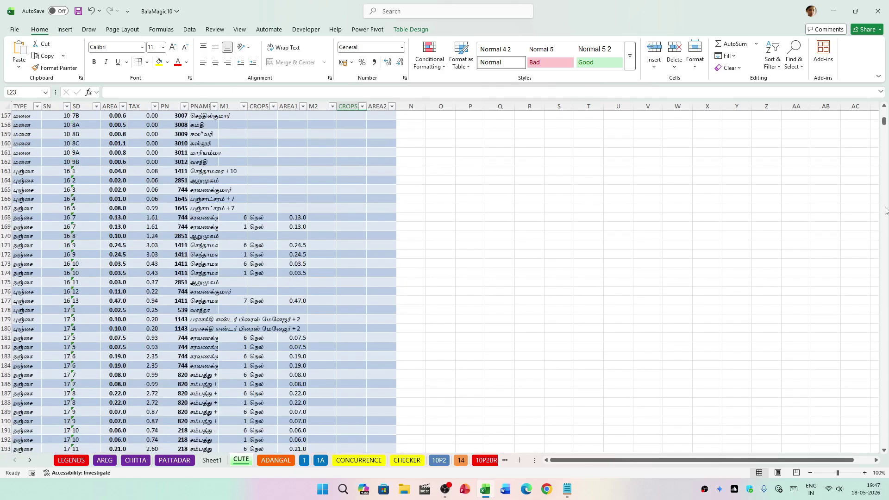
pyautogui.moveTo(885, 121); pyautogui.dragTo(886, 78)
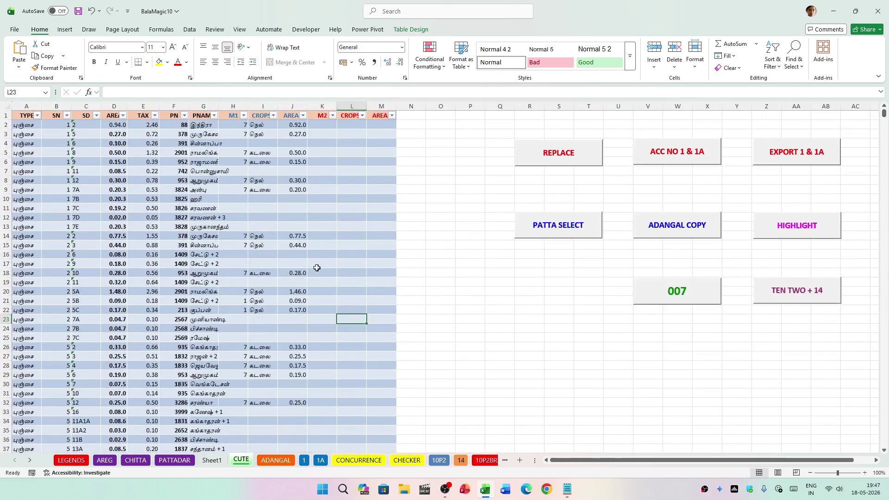
# Go to the empty pivot table on Sheet1 and show its field list.
pyautogui.click(214, 460)
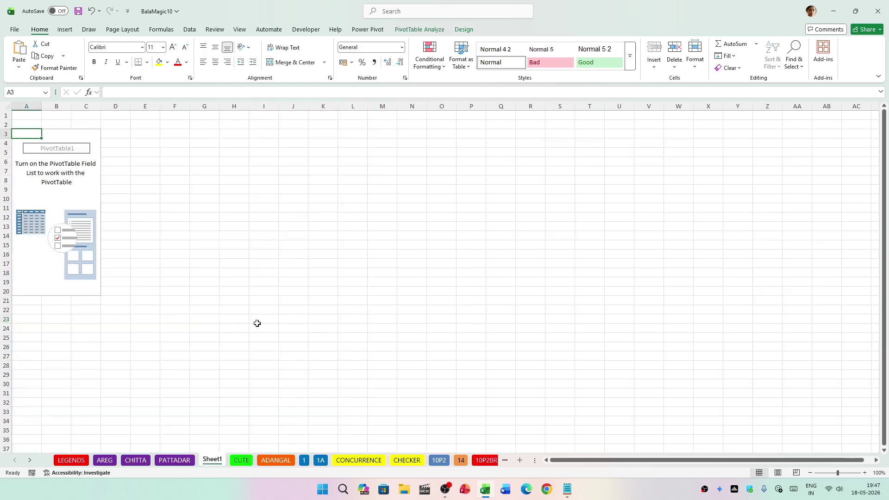
pyautogui.click(55, 190)
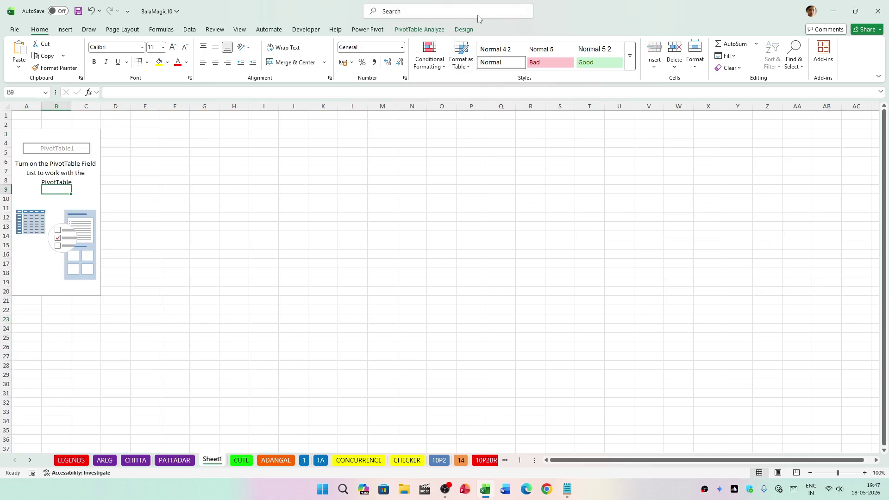
pyautogui.click(465, 31)
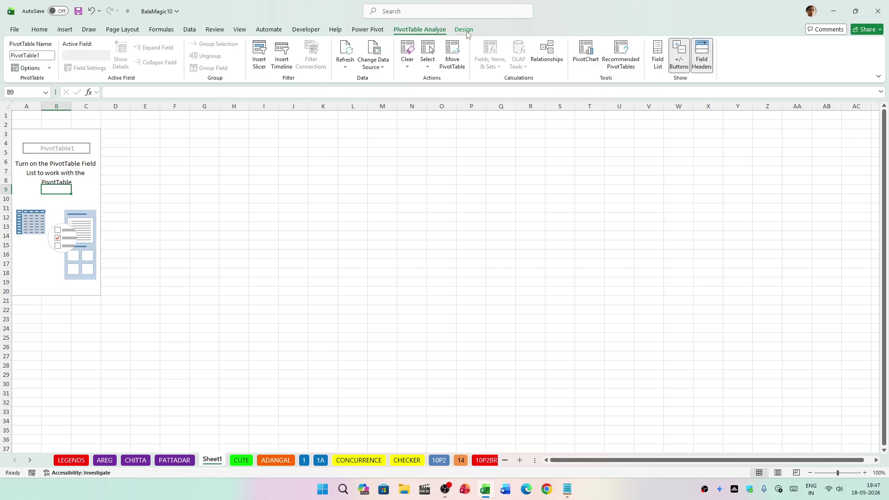
pyautogui.click(654, 59)
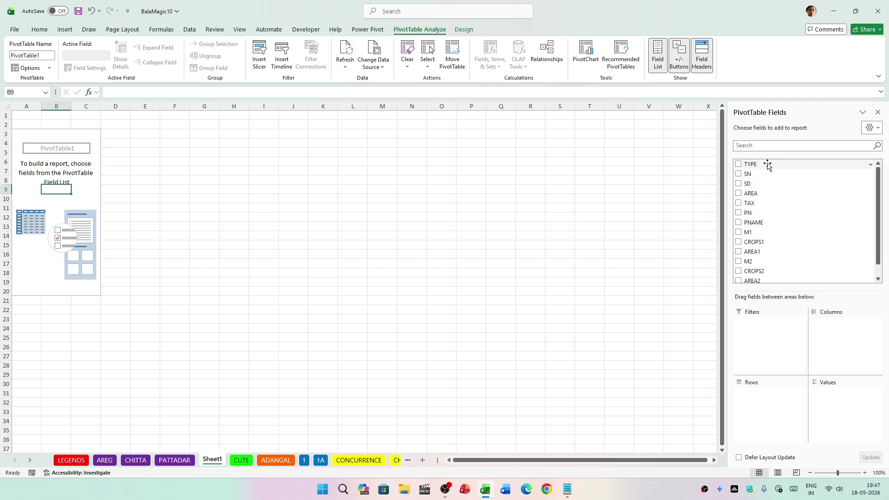
# Build the pivot table with TYPE as rows and AREA1 and AREA2 as values, leaving CROPS1 out.
pyautogui.moveTo(767, 166); pyautogui.dragTo(771, 397)
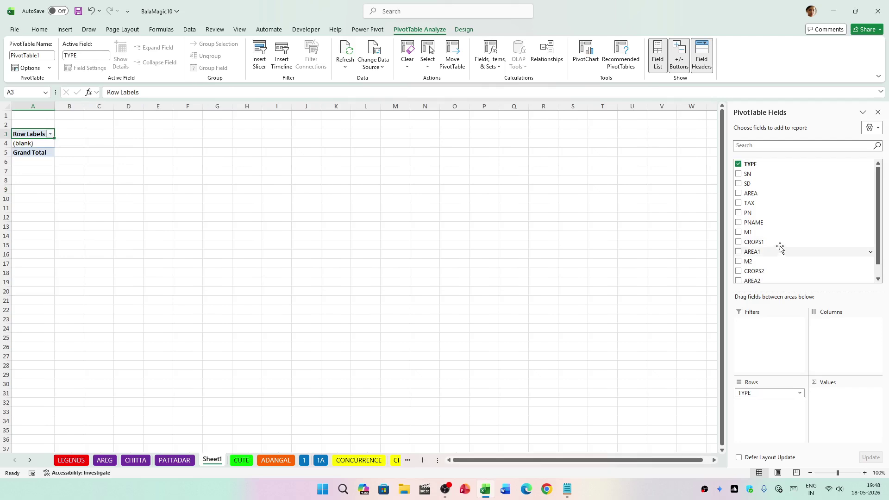
pyautogui.moveTo(776, 242); pyautogui.dragTo(828, 402)
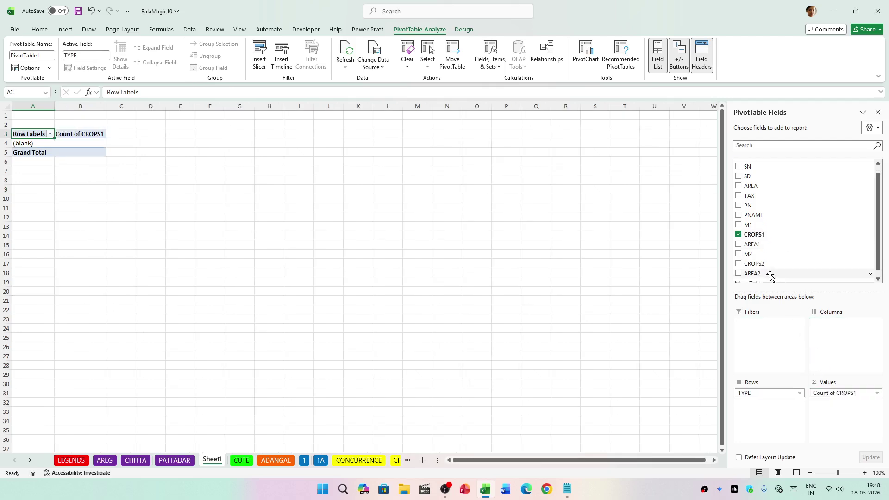
pyautogui.click(738, 234)
pyautogui.moveTo(751, 245); pyautogui.dragTo(824, 407)
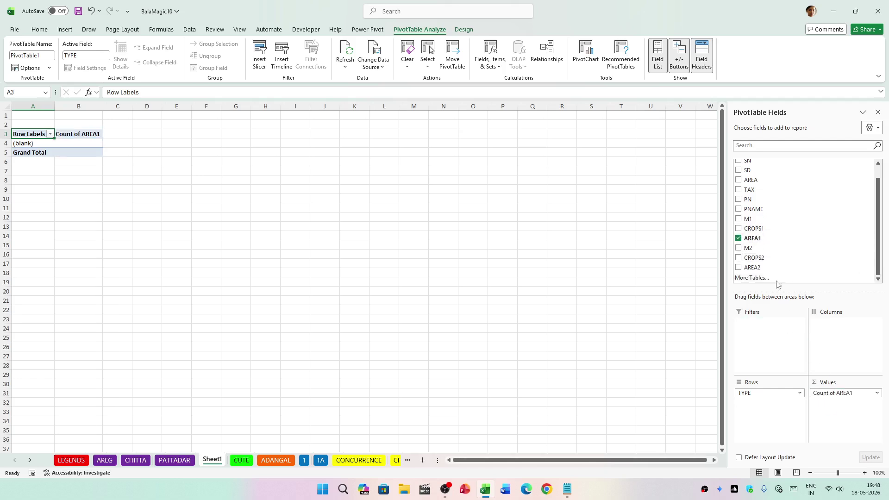
pyautogui.moveTo(752, 267); pyautogui.dragTo(829, 420)
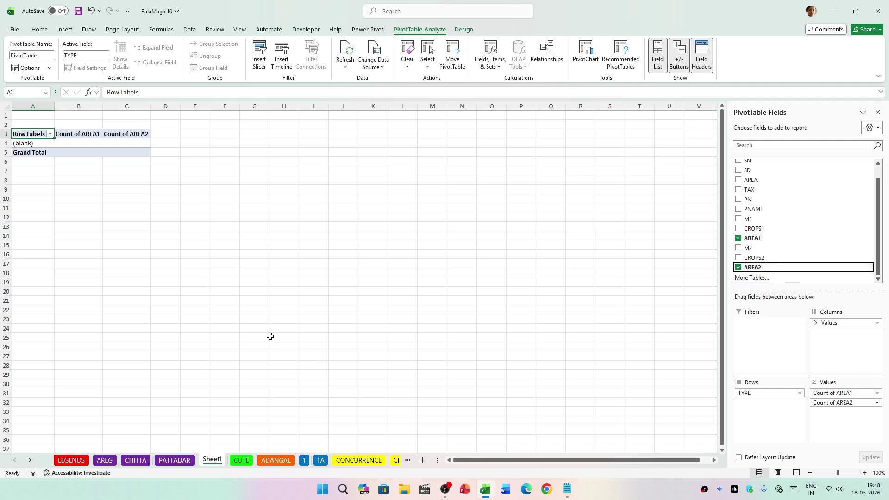
pyautogui.scroll(1, 857, 218)
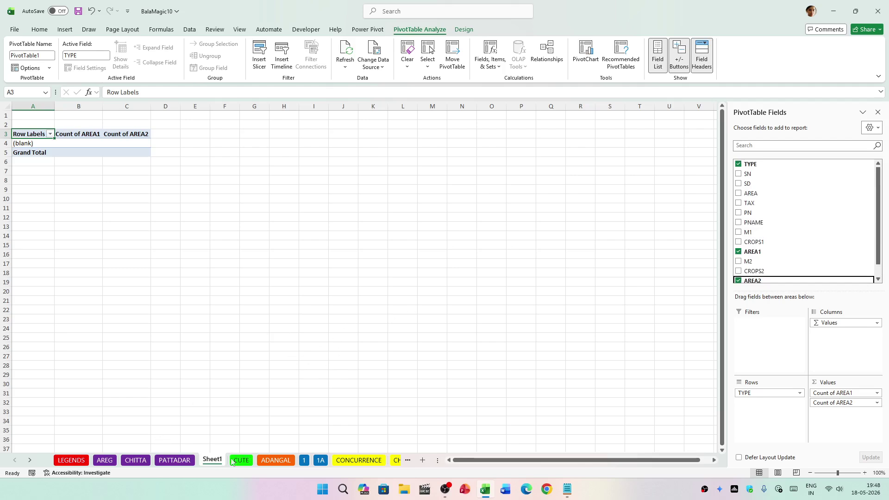
# Refresh the pivot table on Sheet1 with the current source data.
pyautogui.rightClick(92, 142)
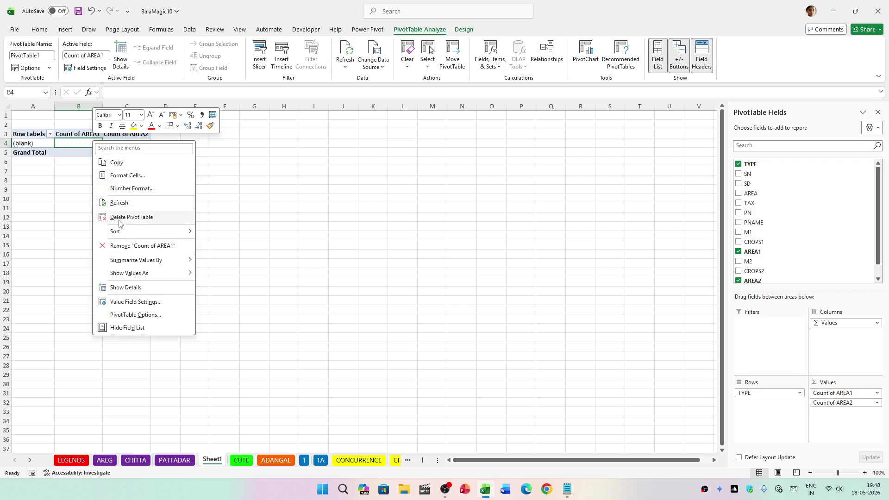
pyautogui.click(121, 200)
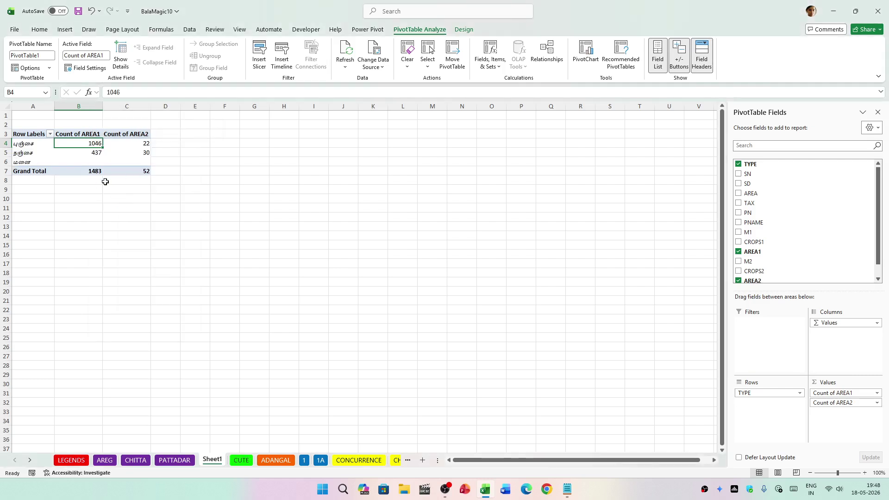
pyautogui.click(79, 172)
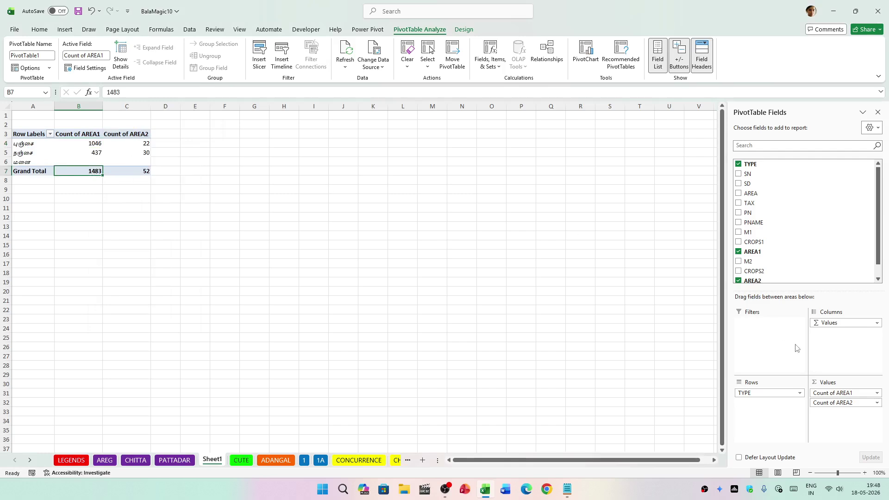
# Change the AREA1 value field in the pivot table to summarize by Sum.
pyautogui.click(877, 393)
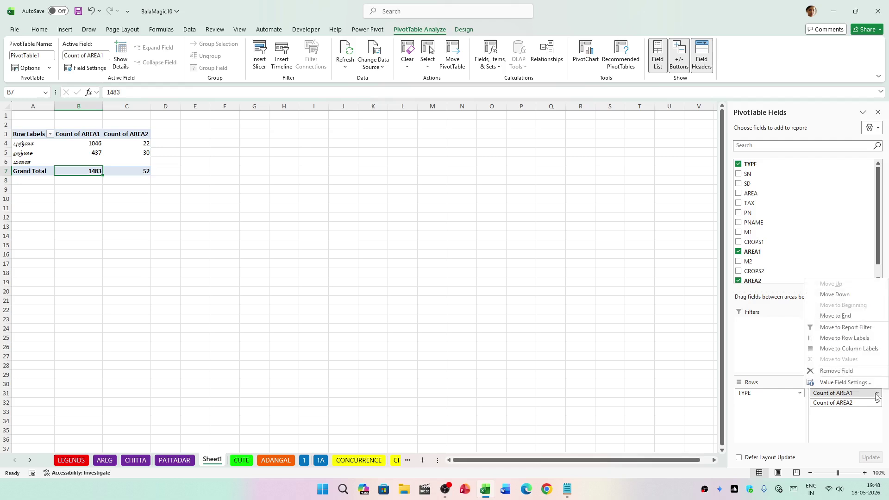
pyautogui.click(853, 441)
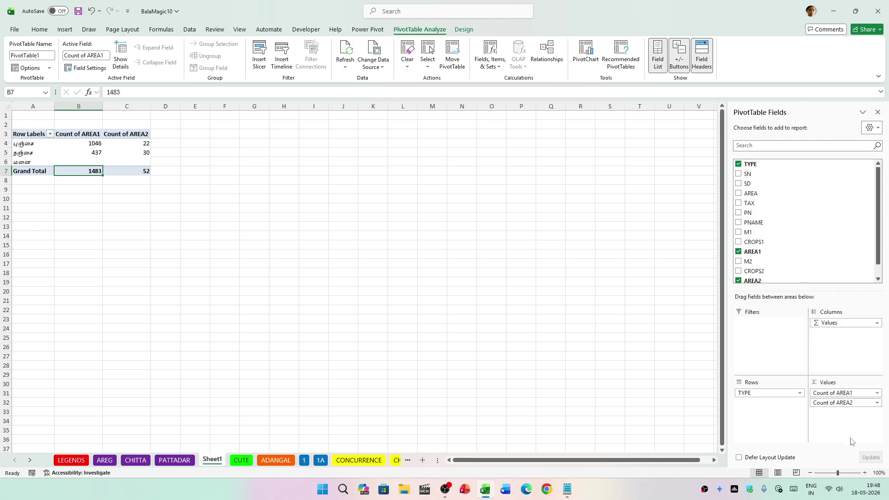
pyautogui.click(876, 393)
pyautogui.click(870, 384)
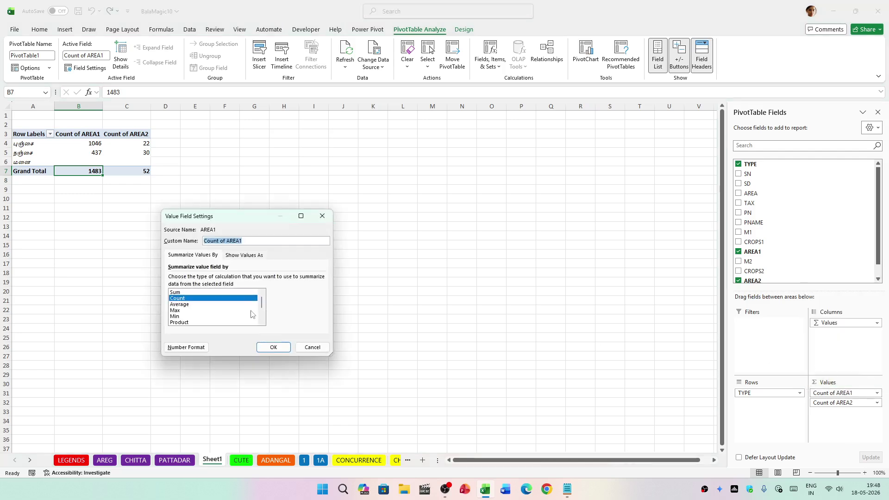
pyautogui.click(176, 292)
pyautogui.click(273, 348)
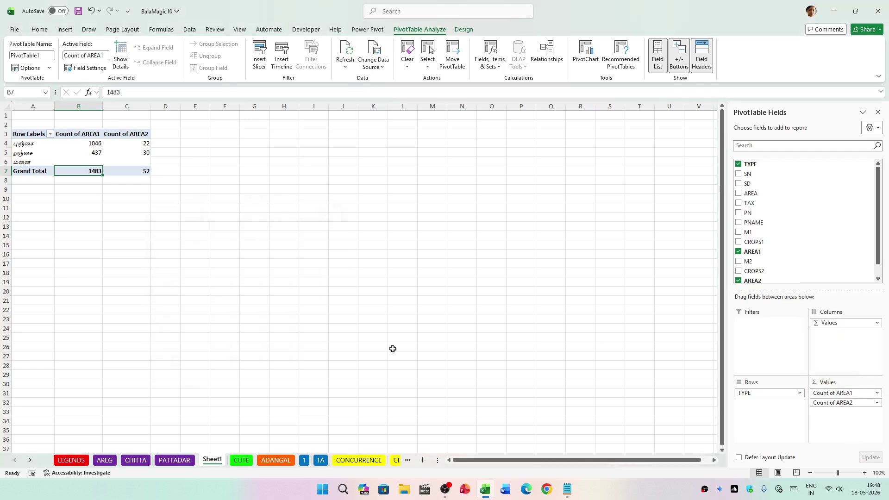
# Change the AREA2 value field in the pivot table to summarize by Sum.
pyautogui.click(875, 403)
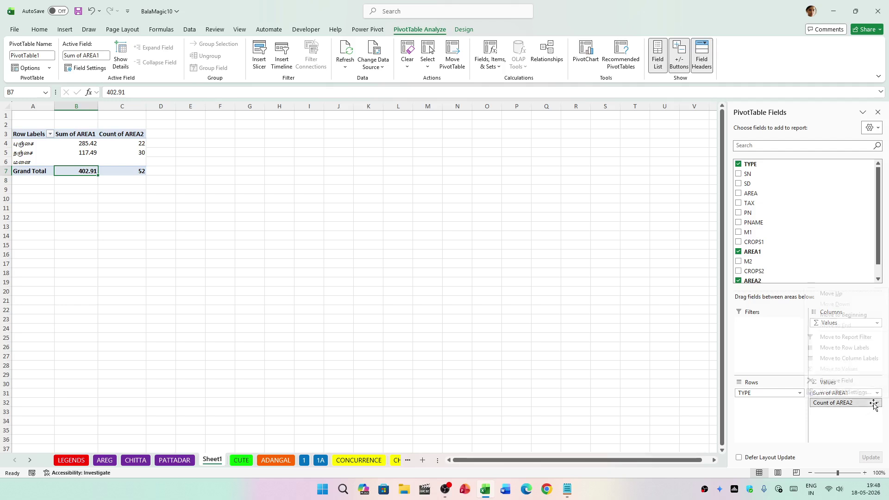
pyautogui.click(844, 393)
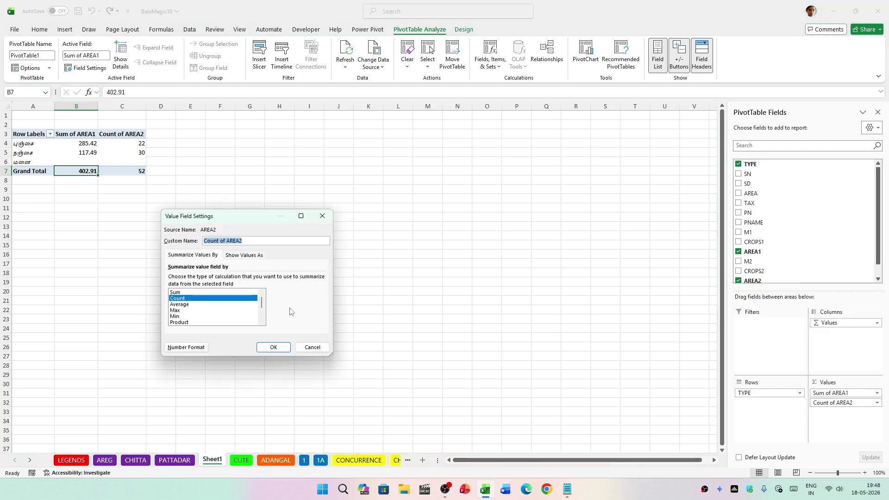
pyautogui.click(176, 292)
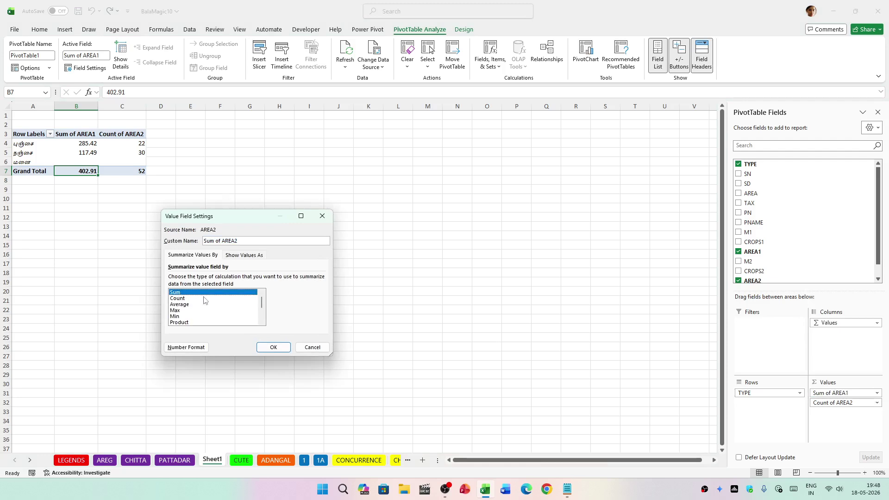
pyautogui.click(273, 348)
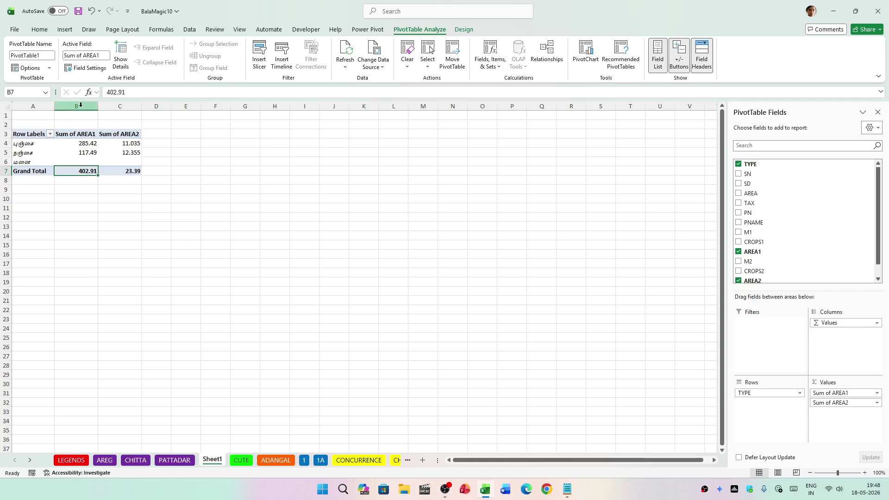
pyautogui.moveTo(81, 104); pyautogui.dragTo(119, 106)
pyautogui.click(115, 189)
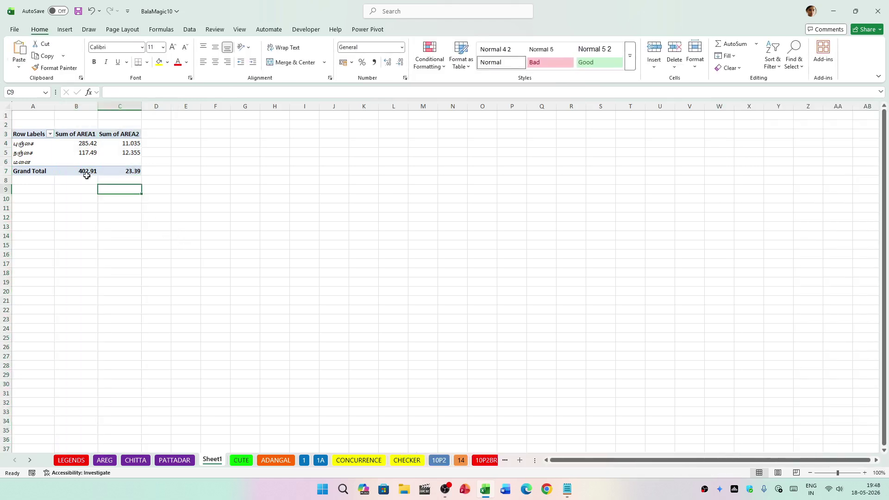
# Apply the custom number format 0.00.0 to columns B and C, covering the pivot table's AREA1 and AREA2 sums.
pyautogui.moveTo(86, 176); pyautogui.dragTo(124, 170)
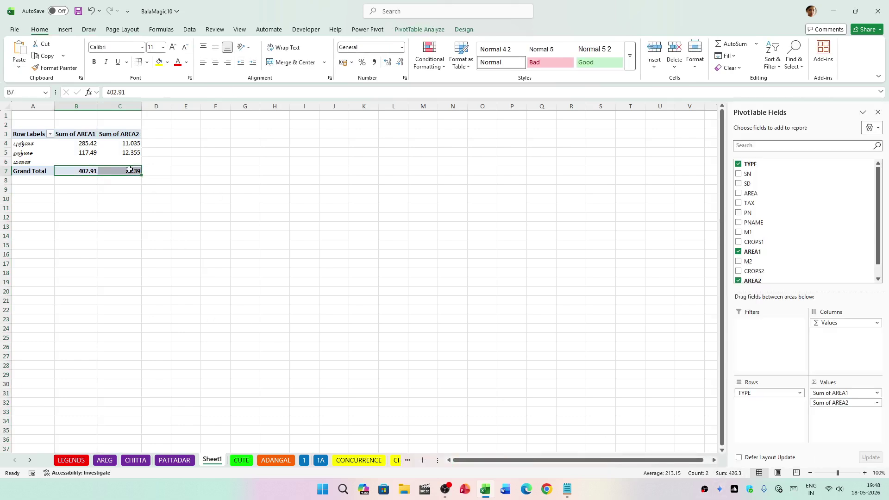
pyautogui.moveTo(70, 106); pyautogui.dragTo(121, 106)
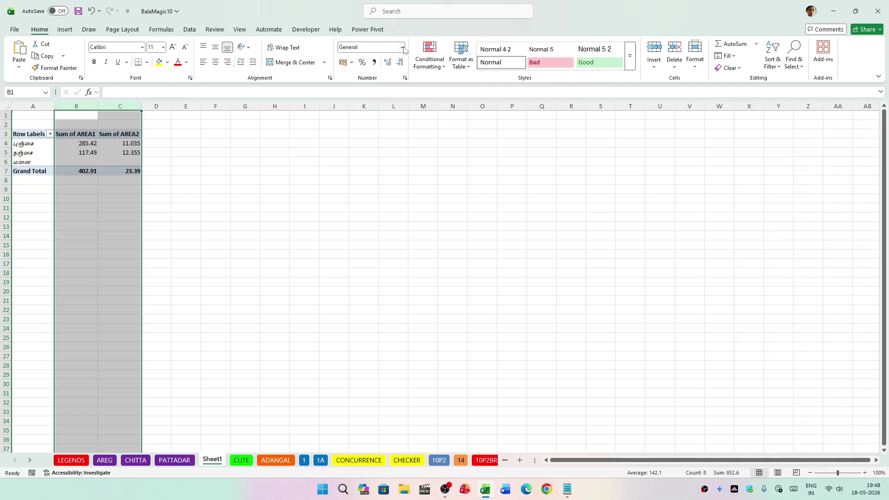
pyautogui.click(402, 47)
pyautogui.click(389, 305)
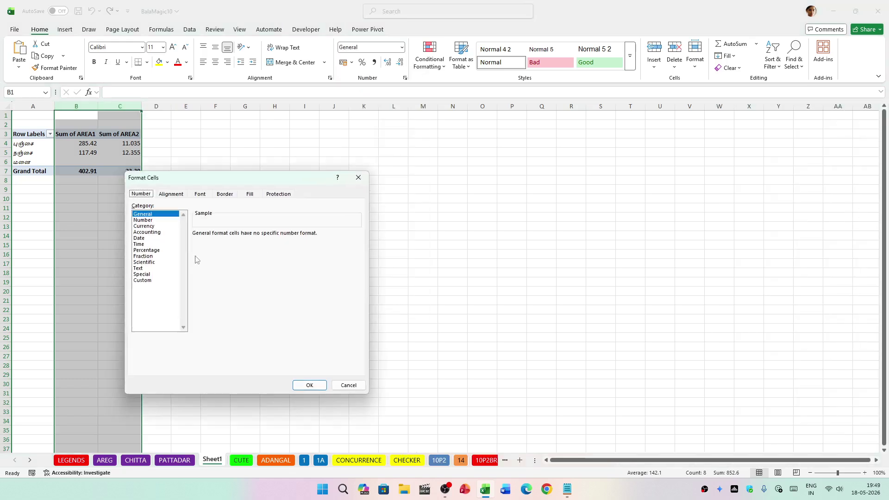
pyautogui.click(144, 281)
pyautogui.click(206, 263)
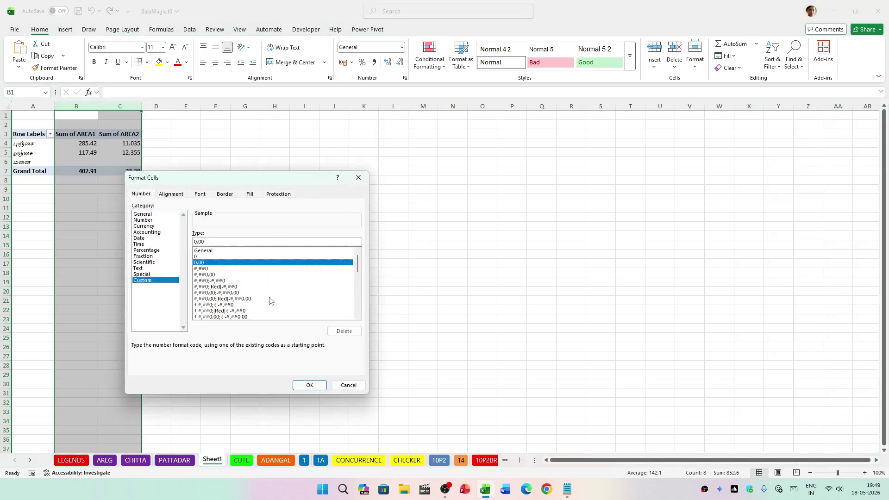
pyautogui.scroll(-2, 209, 269)
pyautogui.click(361, 388)
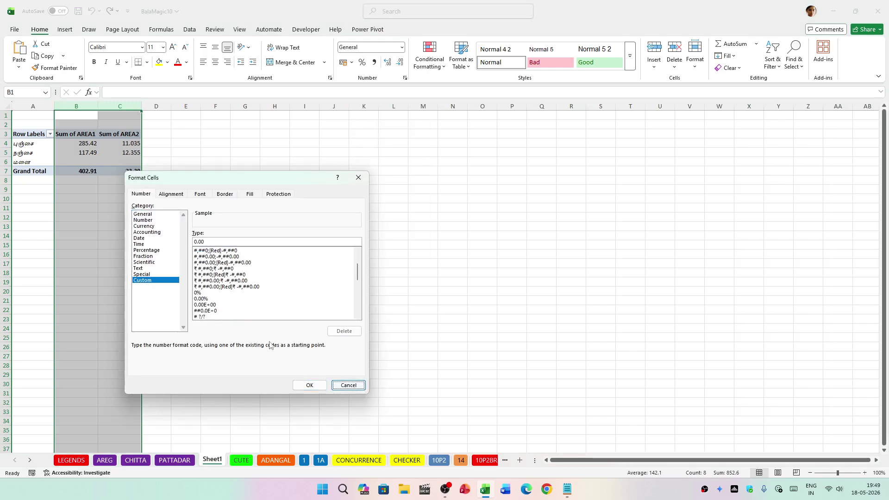
pyautogui.scroll(-6, 239, 315)
pyautogui.scroll(4, 279, 309)
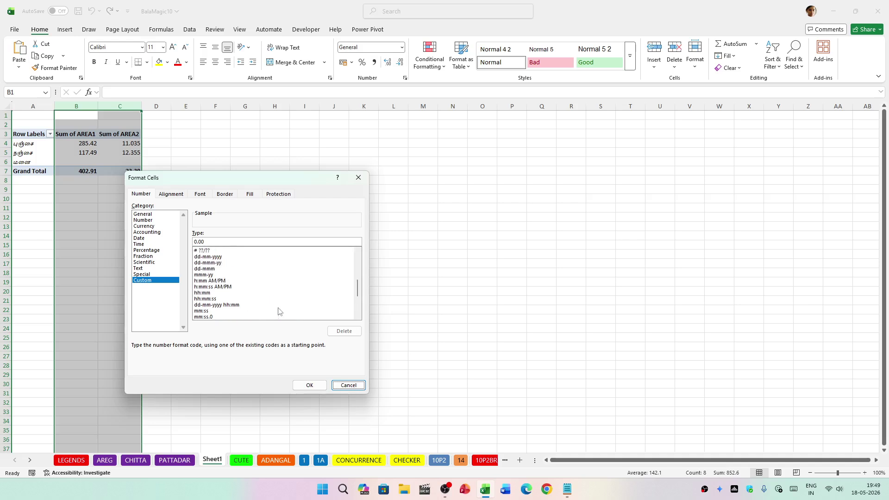
pyautogui.click(229, 242)
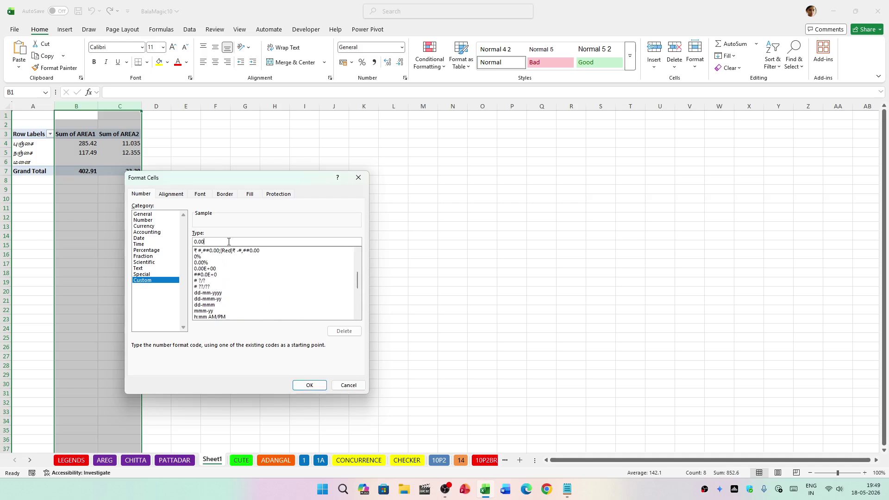
pyautogui.write(',')
pyautogui.write('0')
pyautogui.click(309, 385)
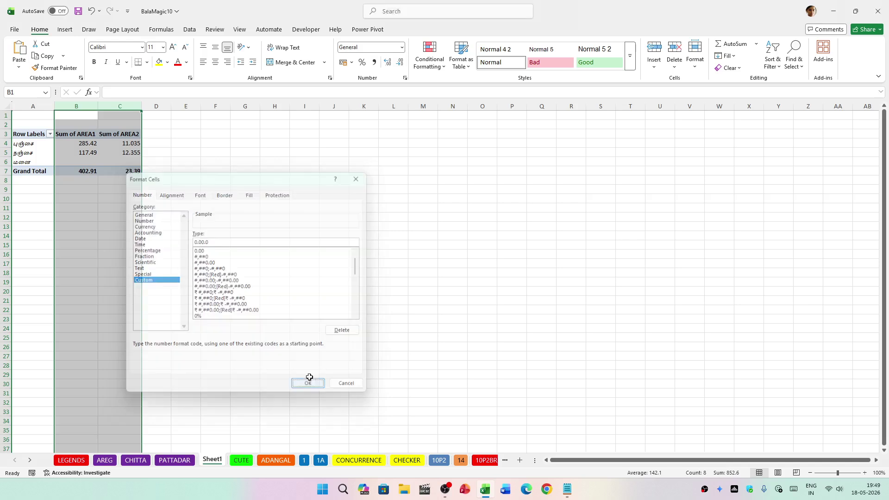
pyautogui.click(209, 302)
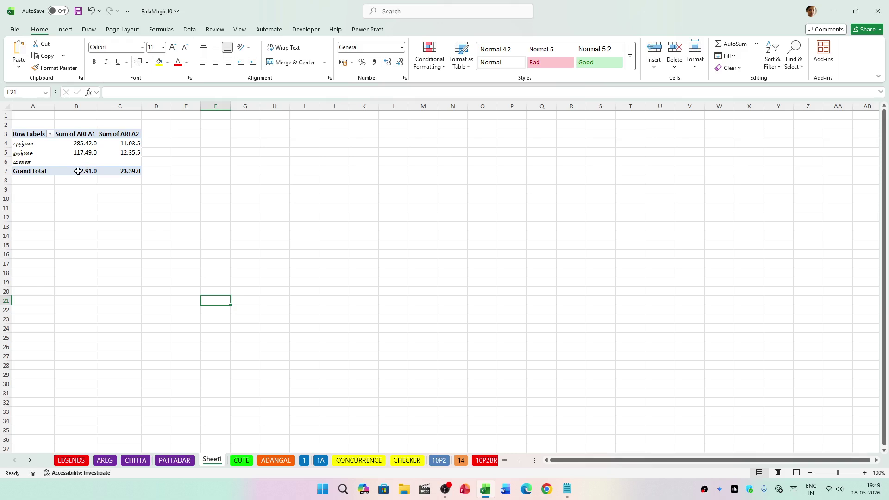
pyautogui.moveTo(79, 171); pyautogui.dragTo(123, 172)
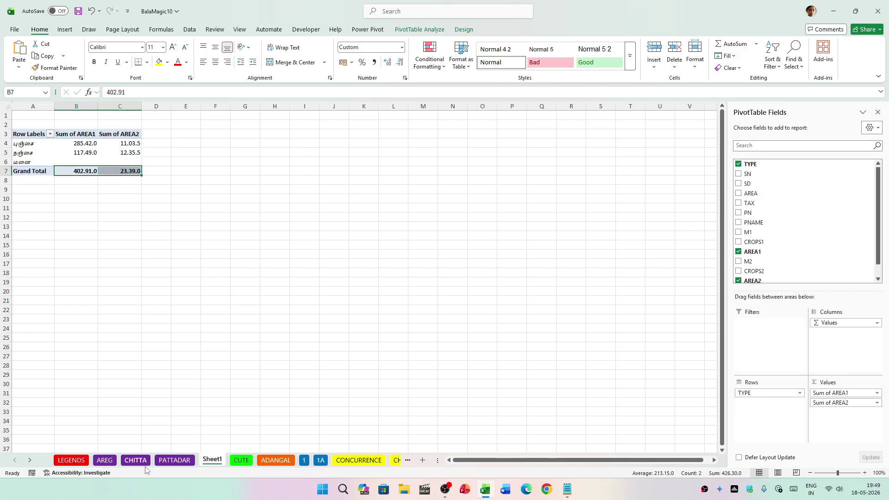
# On the CUTE sheet, switch text input to Tamil (Google Input Tools) and set the TYPE in A125 to மானாவாரி.
pyautogui.click(241, 460)
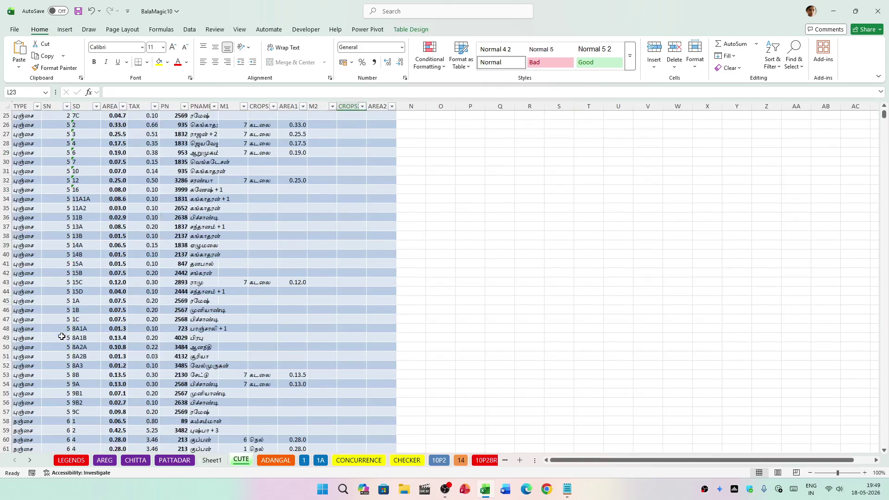
pyautogui.scroll(-20, 62, 337)
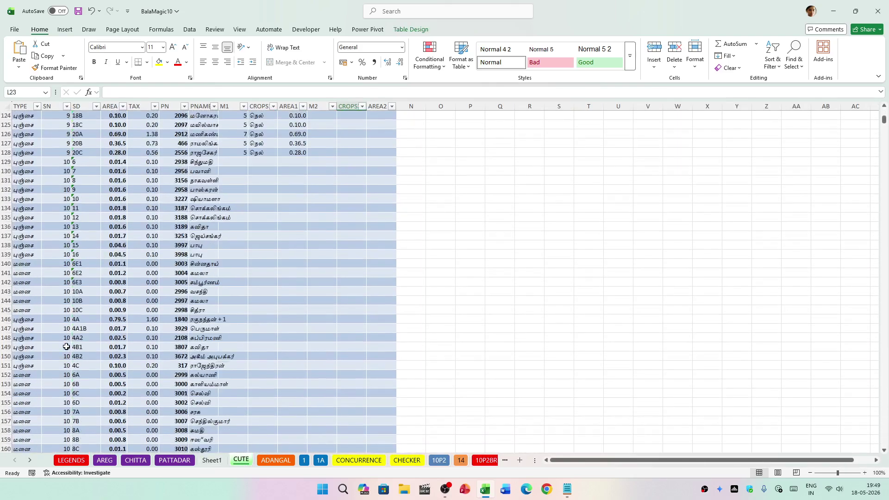
pyautogui.scroll(-6, 67, 347)
pyautogui.scroll(3, 68, 348)
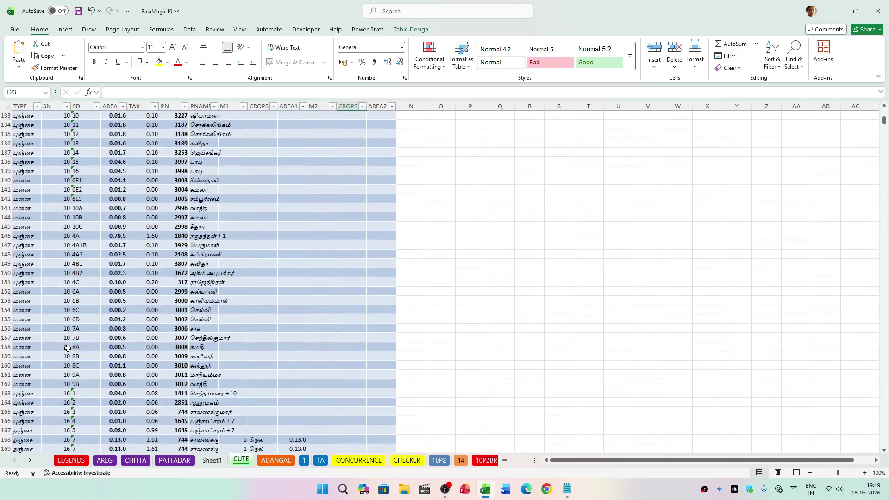
pyautogui.scroll(-5, 67, 348)
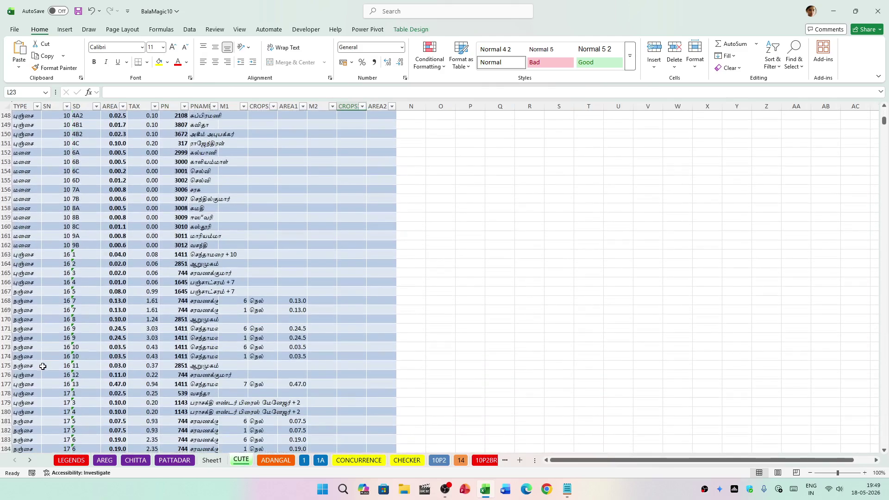
pyautogui.scroll(7, 43, 366)
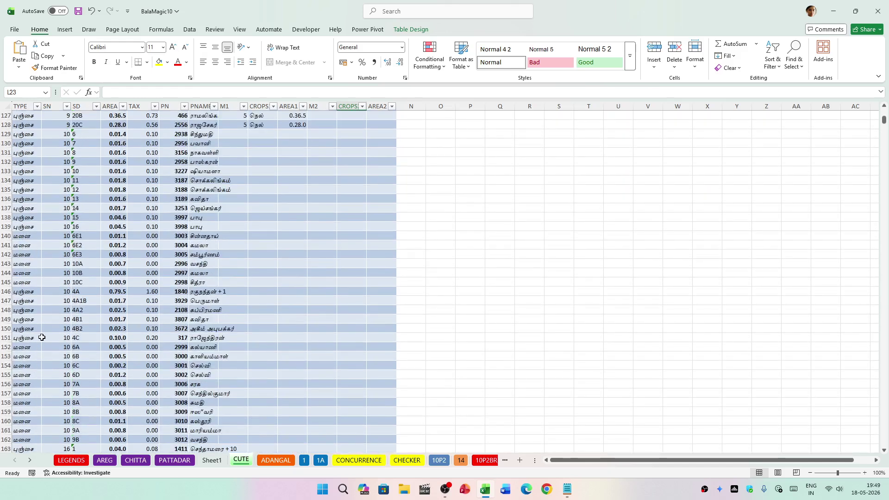
pyautogui.scroll(4, 42, 338)
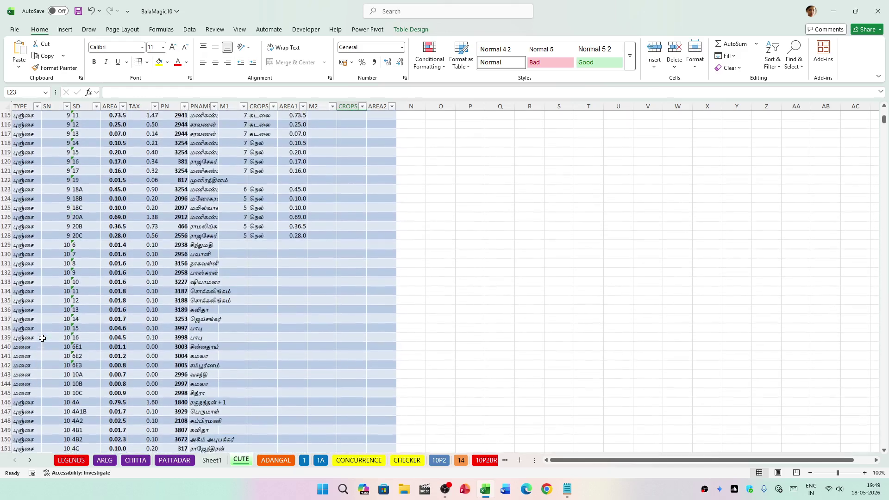
pyautogui.click(29, 208)
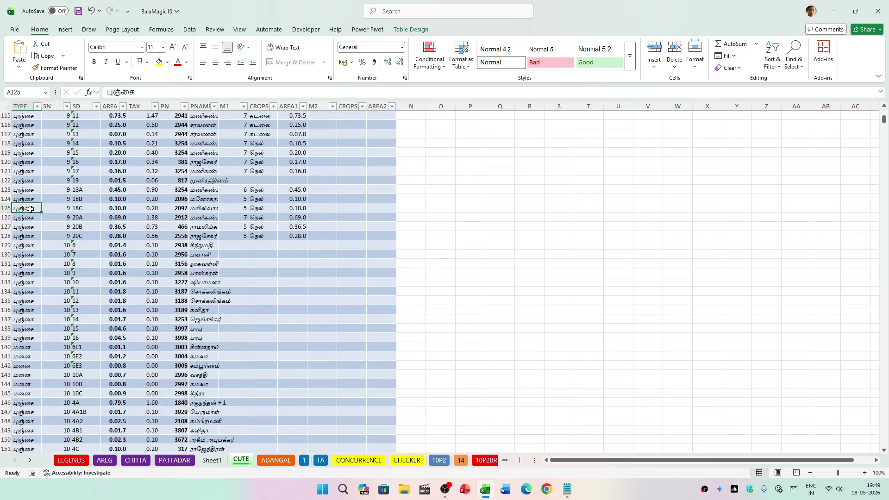
pyautogui.doubleClick(29, 209)
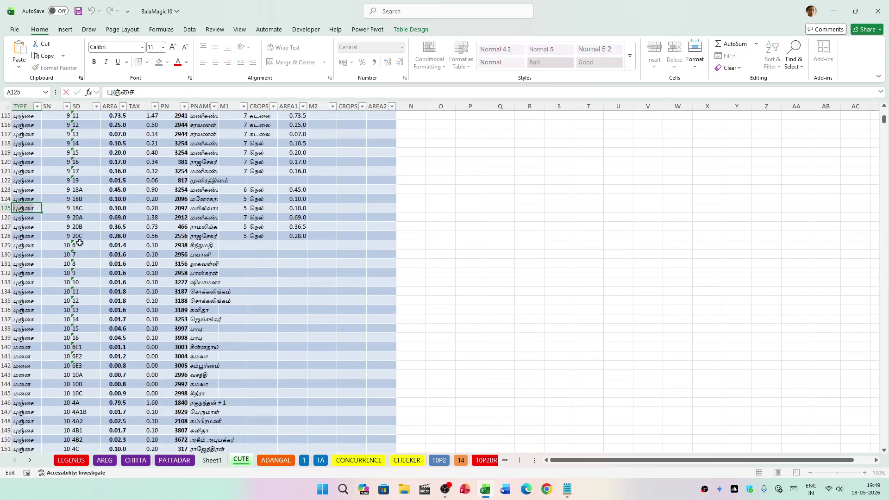
pyautogui.press('super+space')
pyautogui.press('super+space')
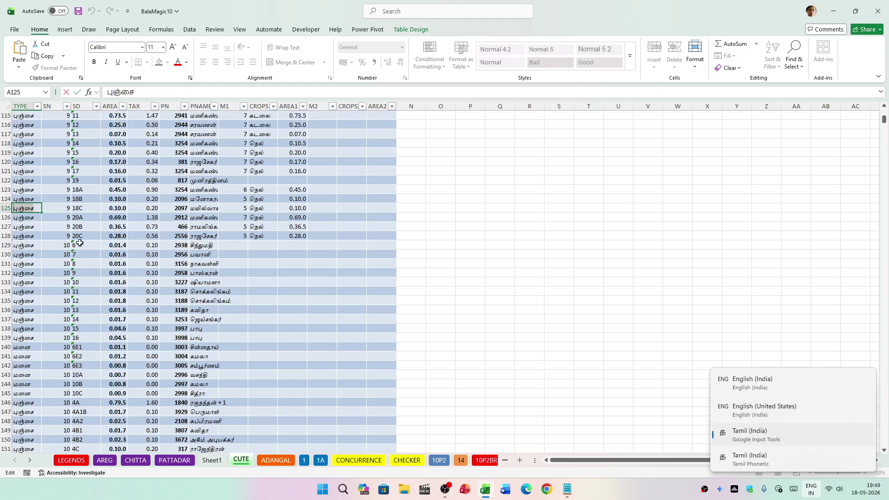
pyautogui.press('BackSpace')
pyautogui.press('BackSpace')
pyautogui.press('BackSpace')
pyautogui.press('BackSpace')
pyautogui.press('BackSpace')
pyautogui.press('BackSpace')
pyautogui.write('manavari')
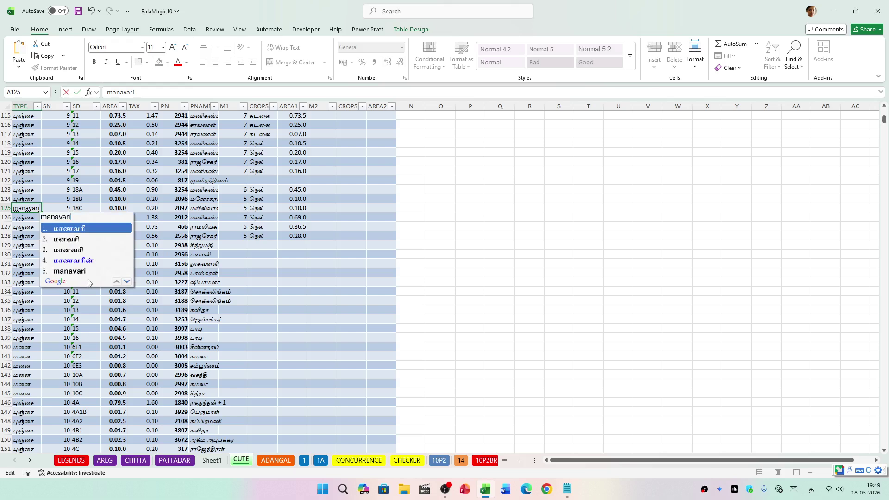
pyautogui.press('BackSpace')
pyautogui.press('BackSpace')
pyautogui.press('BackSpace')
pyautogui.press('BackSpace')
pyautogui.write('av')
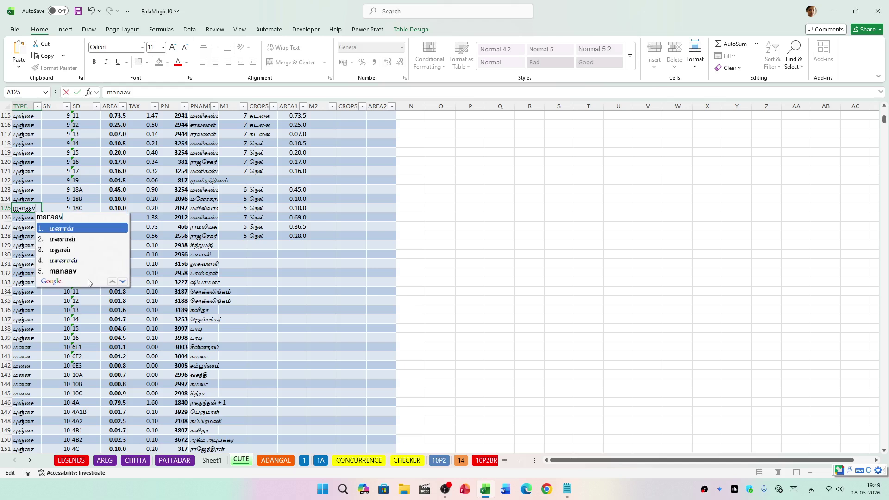
pyautogui.write('ar')
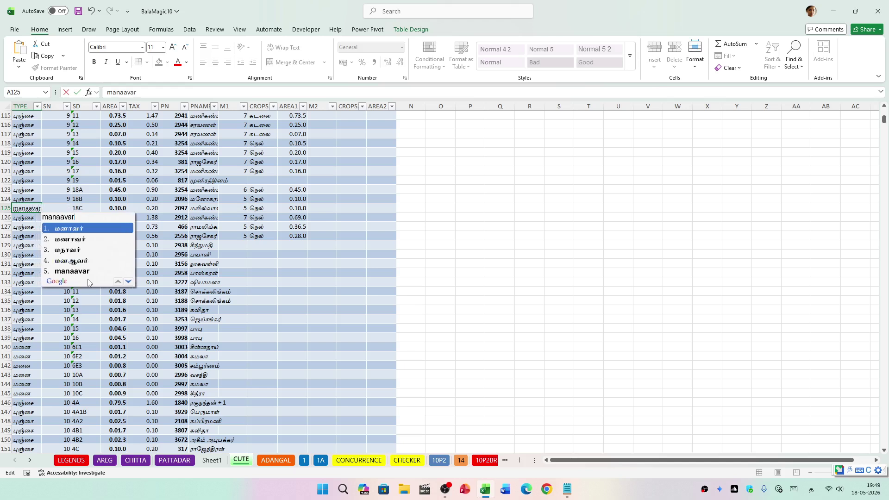
pyautogui.write('i')
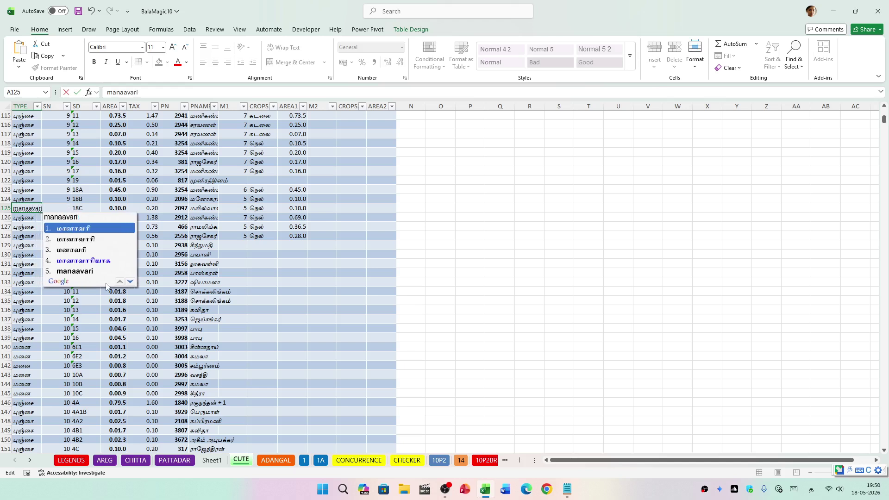
pyautogui.click(84, 239)
pyautogui.press('Return')
# Fill the TYPE value மானாவாரி from A125 down to A128.
pyautogui.click(32, 207)
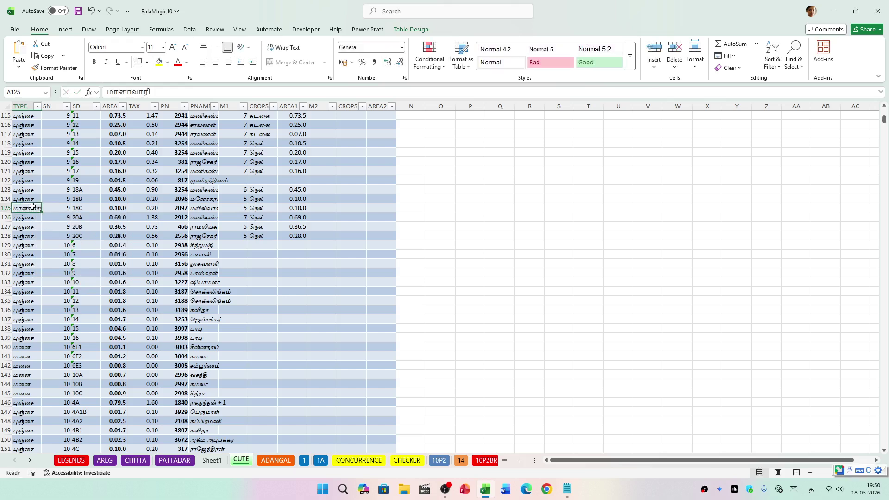
pyautogui.moveTo(42, 213); pyautogui.dragTo(37, 237)
pyautogui.click(78, 236)
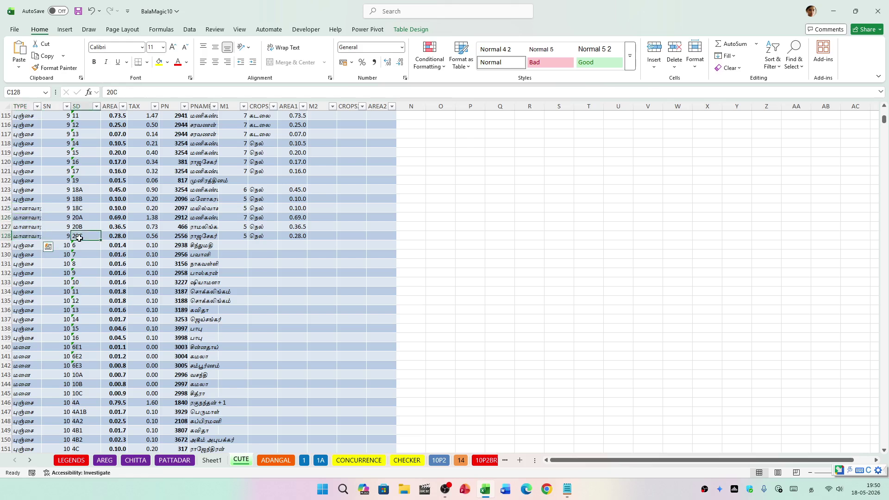
# Set the TYPE in A115 of the CUTE sheet to தரிசு.
pyautogui.scroll(1, 144, 289)
pyautogui.scroll(2, 144, 289)
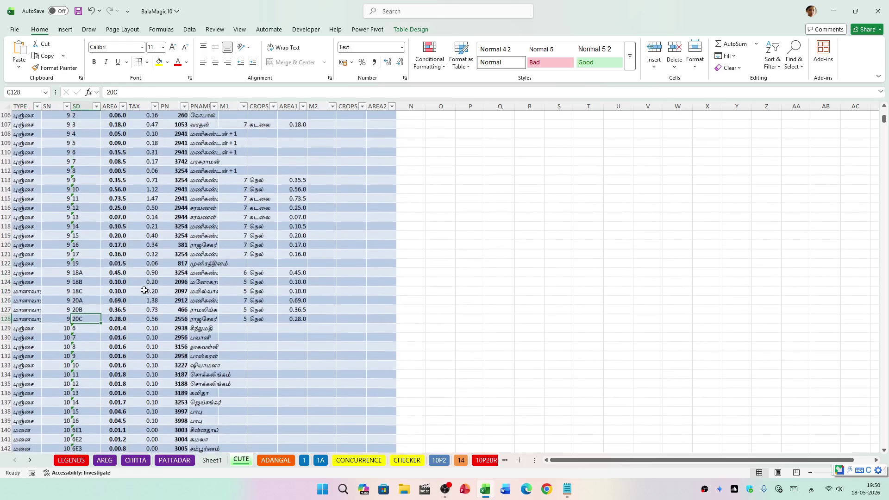
pyautogui.click(31, 198)
pyautogui.moveTo(30, 198); pyautogui.dragTo(32, 238)
pyautogui.click(34, 237)
pyautogui.doubleClick(35, 197)
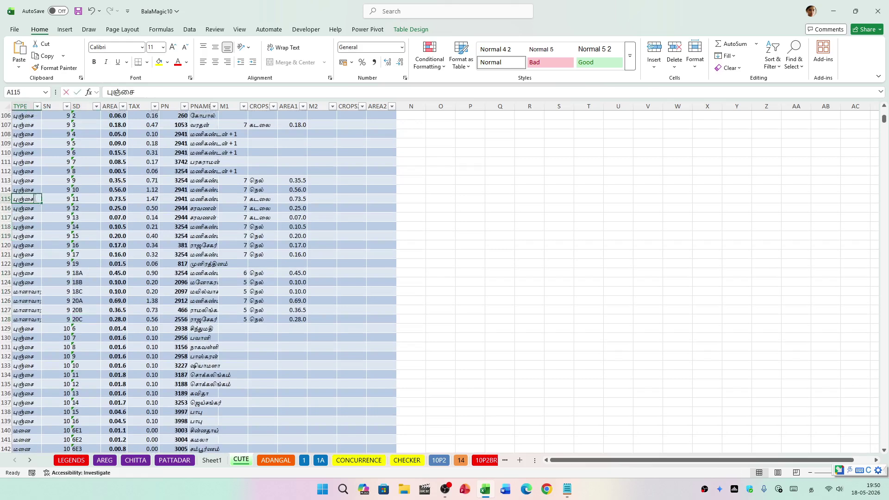
pyautogui.press('BackSpace')
pyautogui.press('BackSpace')
pyautogui.press('BackSpace')
pyautogui.press('BackSpace')
pyautogui.press('BackSpace')
pyautogui.press('BackSpace')
pyautogui.write('tharisu')
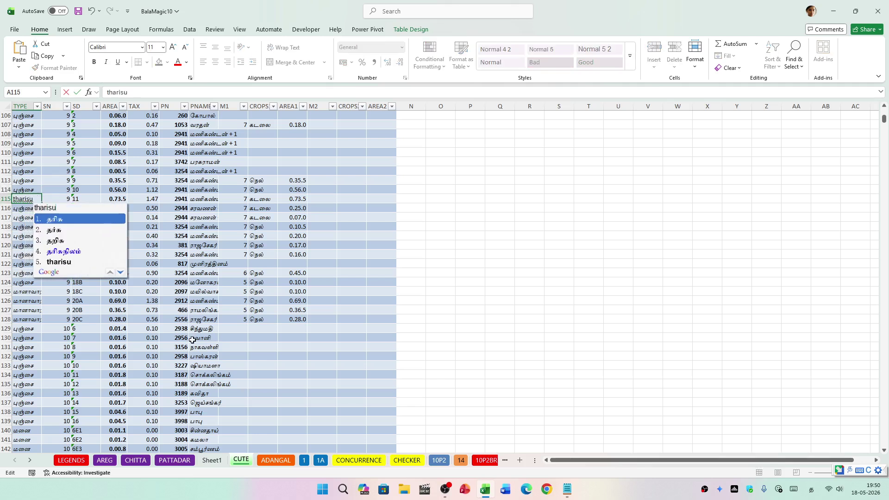
pyautogui.press('space')
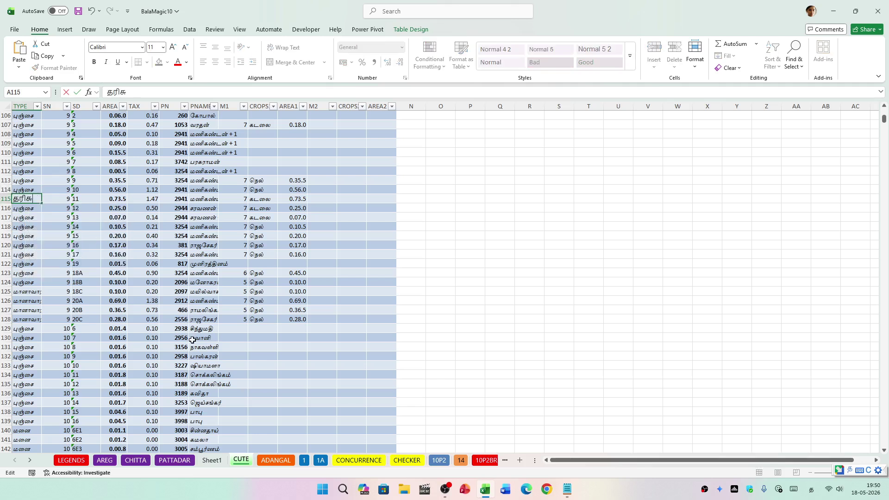
pyautogui.press('Return')
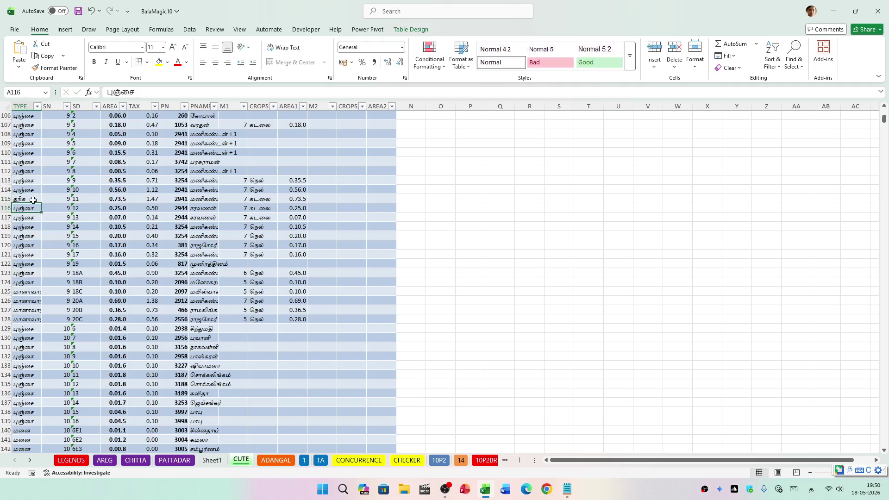
# Fill the TYPE value தரிசு from A115 down to A119.
pyautogui.click(31, 197)
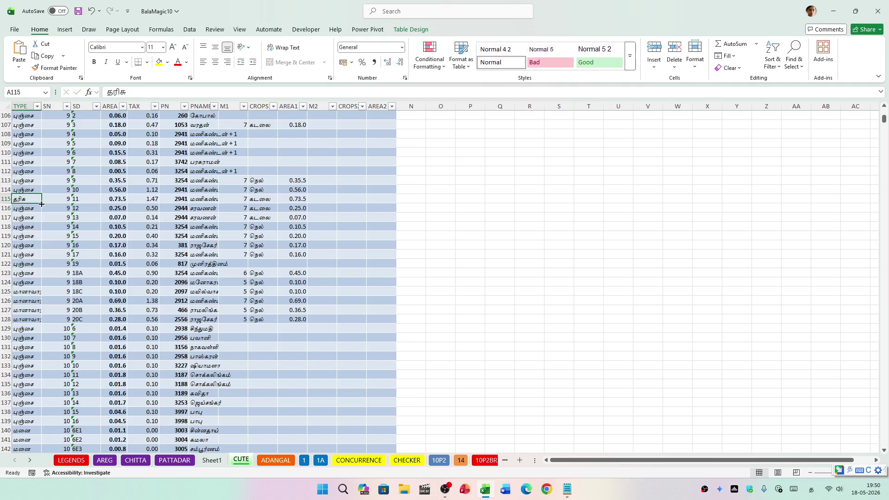
pyautogui.moveTo(42, 204); pyautogui.dragTo(42, 239)
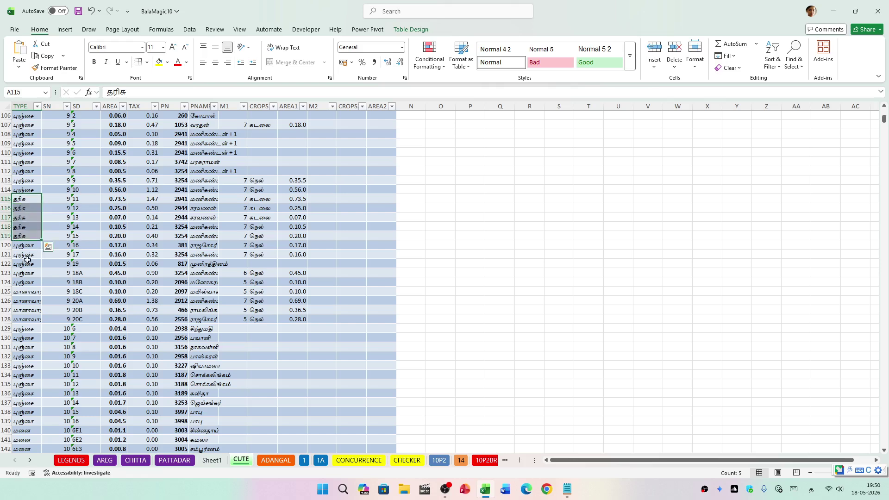
pyautogui.click(27, 261)
# Refresh the pivot table on Sheet1 to include the edited TYPE values from the CUTE sheet.
pyautogui.click(213, 460)
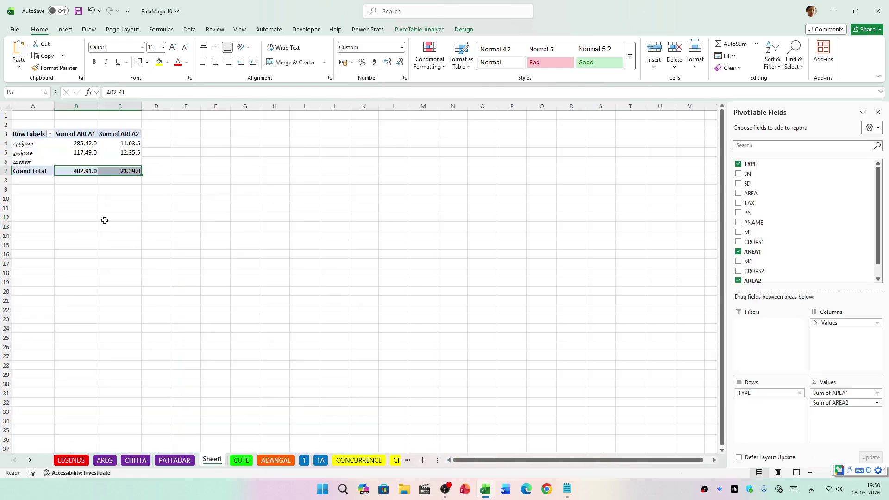
pyautogui.rightClick(81, 154)
pyautogui.click(115, 215)
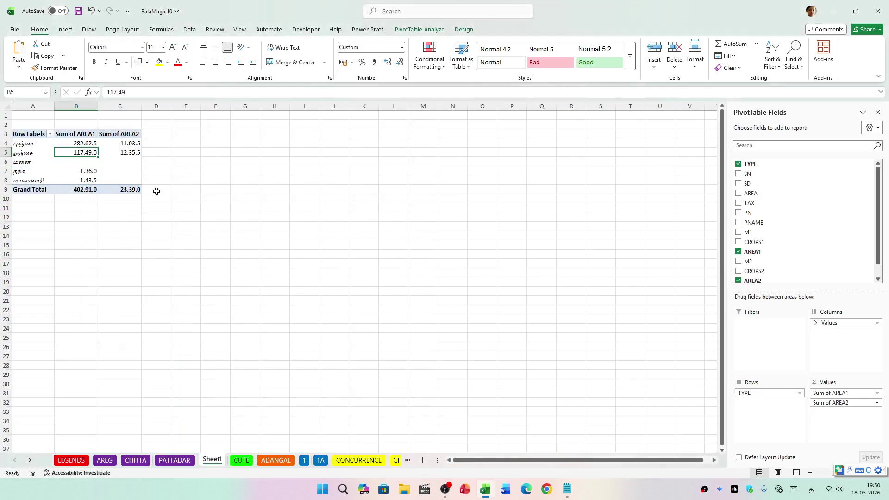
pyautogui.click(166, 144)
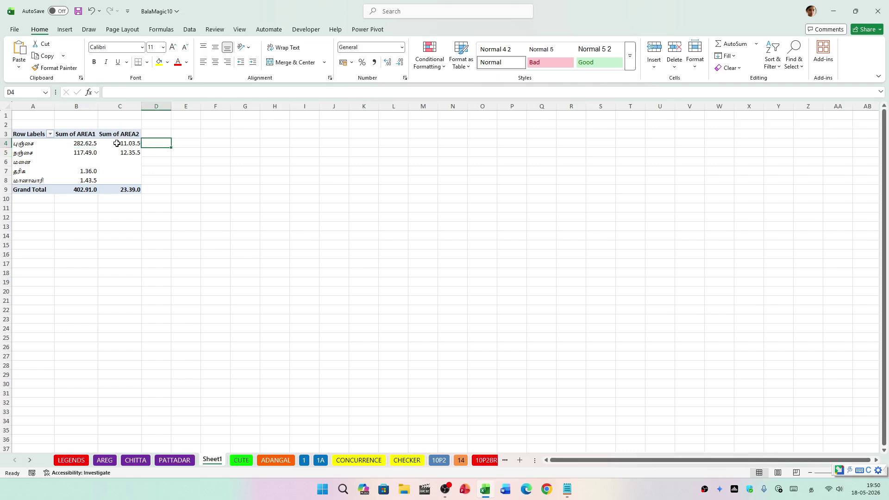
# Review the AREA1 and AREA2 sums for each TYPE in the pivot table, including the மனை row.
pyautogui.moveTo(85, 144); pyautogui.dragTo(137, 146)
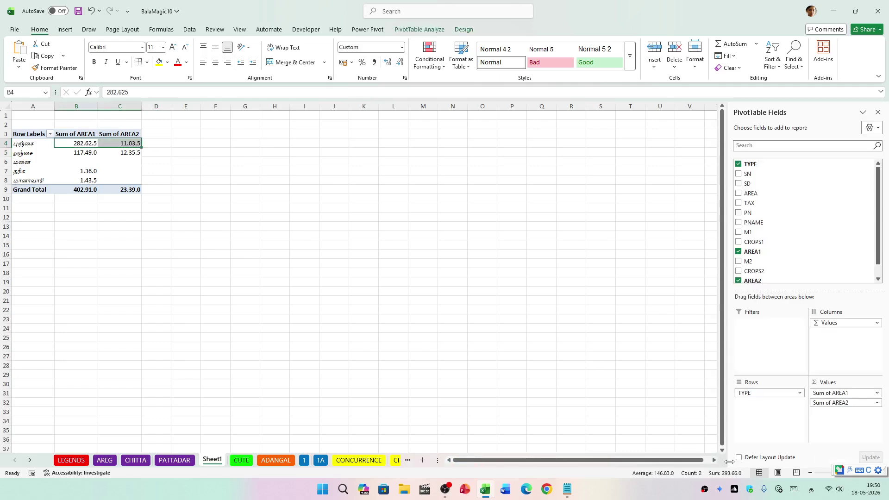
pyautogui.click(156, 144)
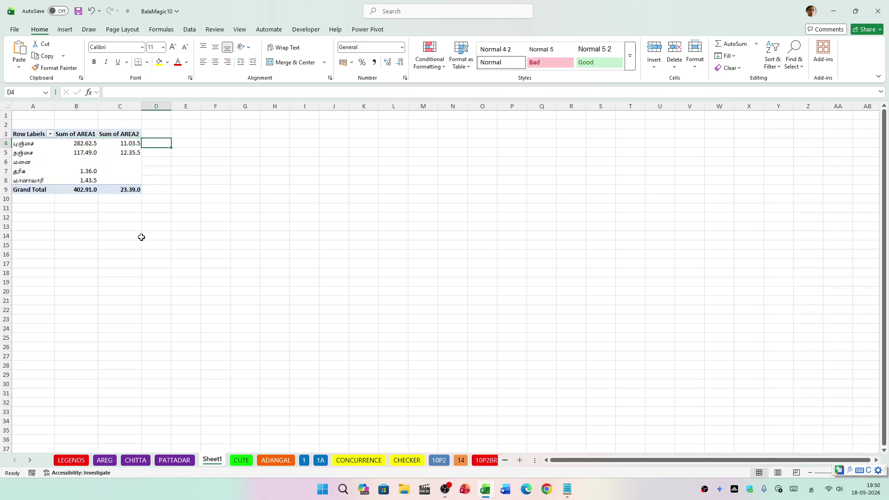
pyautogui.click(49, 153)
pyautogui.click(78, 161)
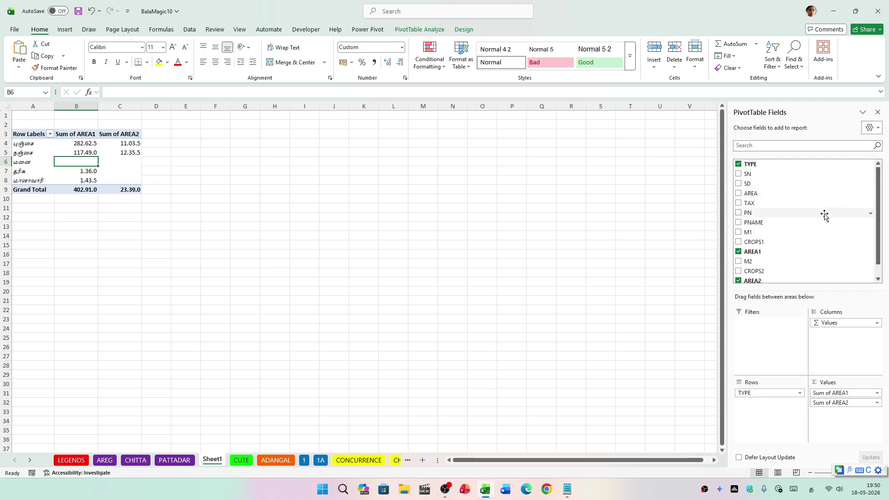
# Switch the keyboard input language from Tamil to English (India).
pyautogui.click(811, 490)
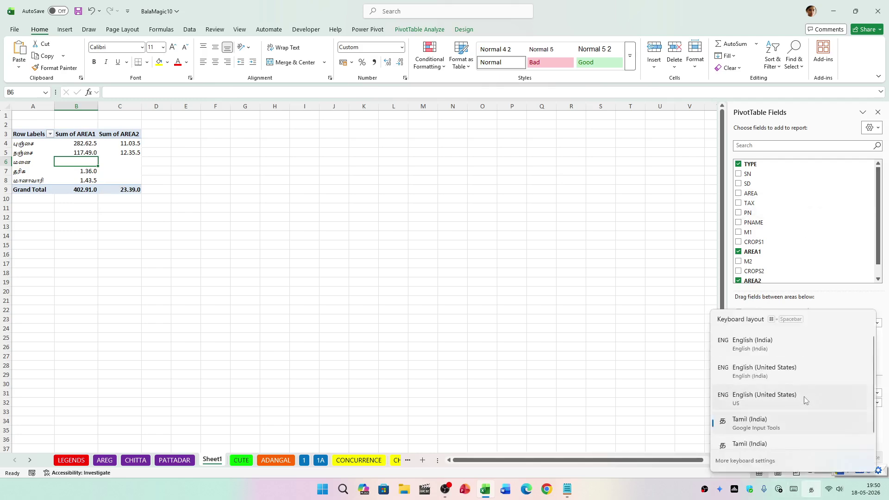
pyautogui.click(788, 348)
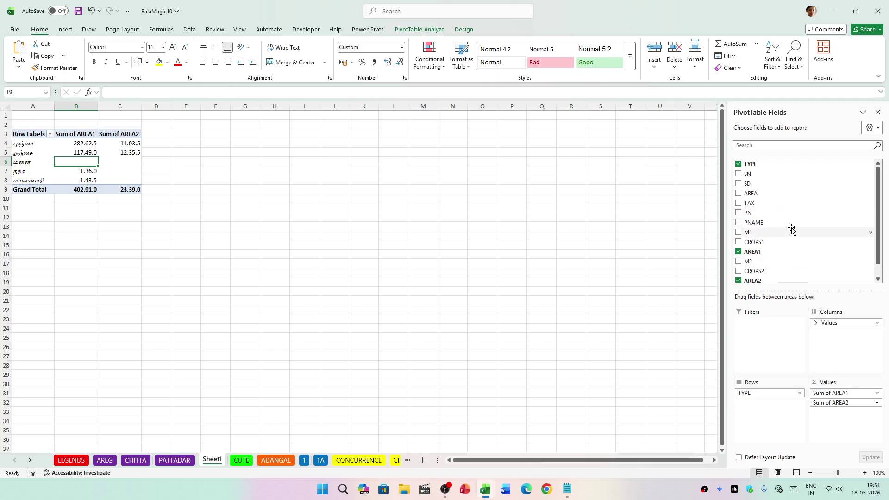
# Replace TYPE with CROPS1 as the pivot table's row field and check the area sums for நெல் and the grand totals.
pyautogui.click(739, 165)
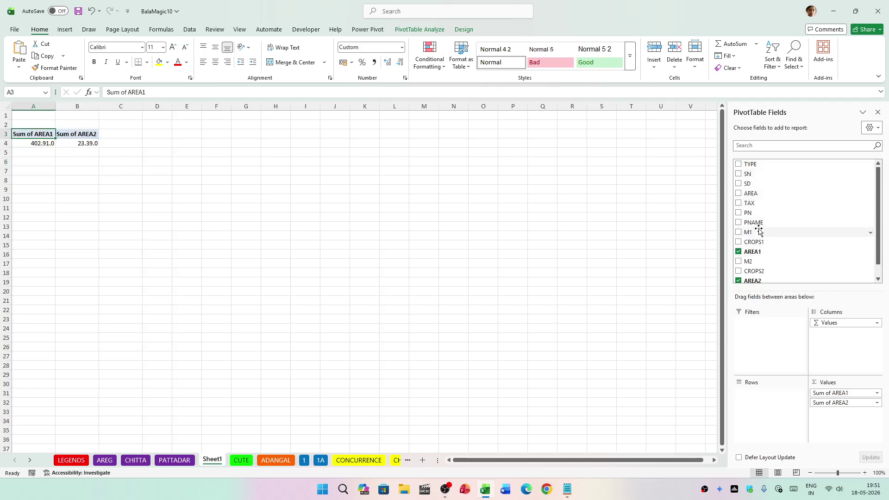
pyautogui.moveTo(755, 242); pyautogui.dragTo(775, 405)
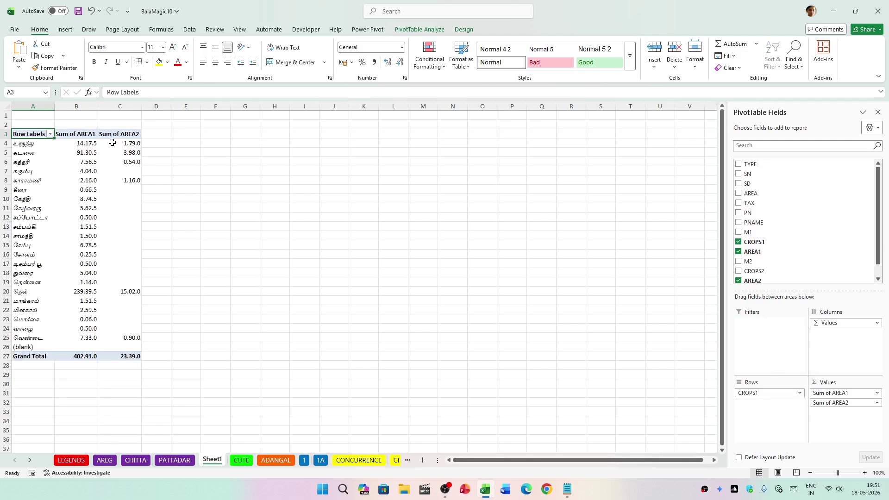
pyautogui.click(78, 358)
pyautogui.moveTo(79, 357); pyautogui.dragTo(122, 357)
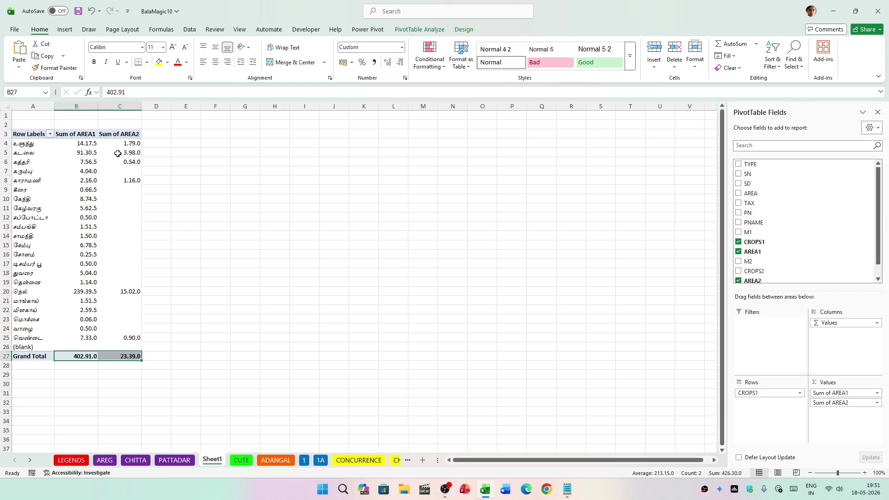
pyautogui.click(87, 144)
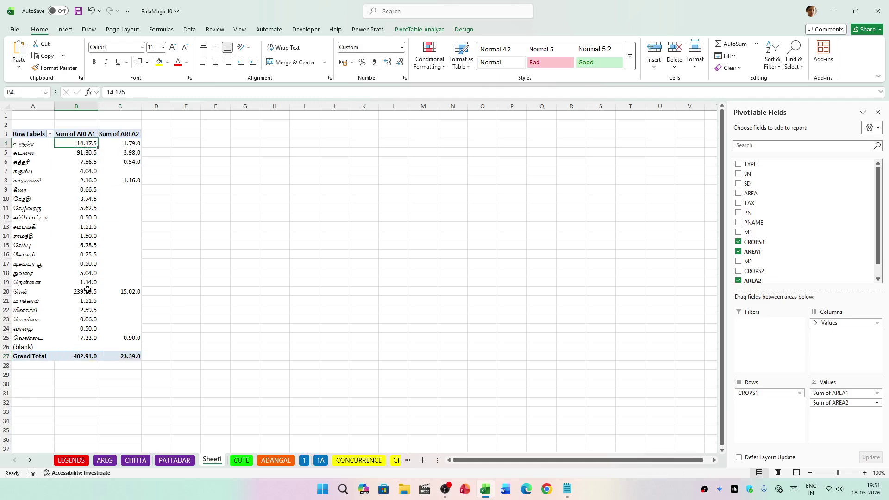
pyautogui.moveTo(87, 291); pyautogui.dragTo(121, 289)
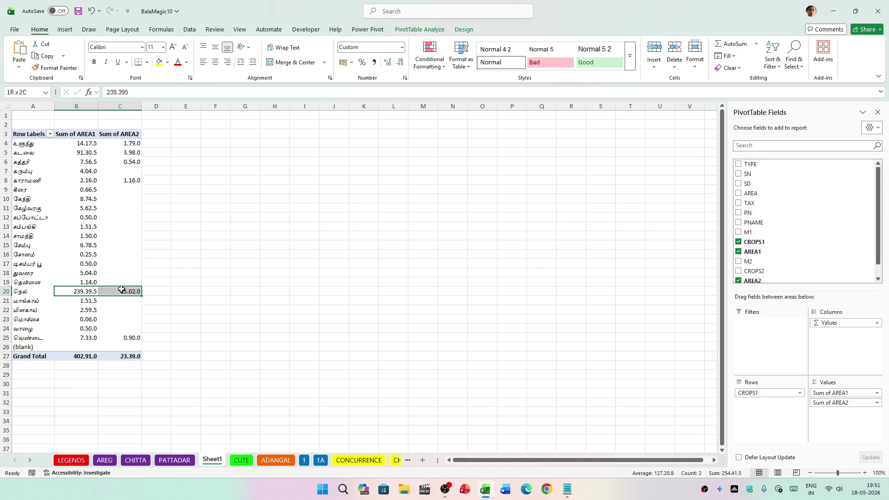
pyautogui.click(226, 255)
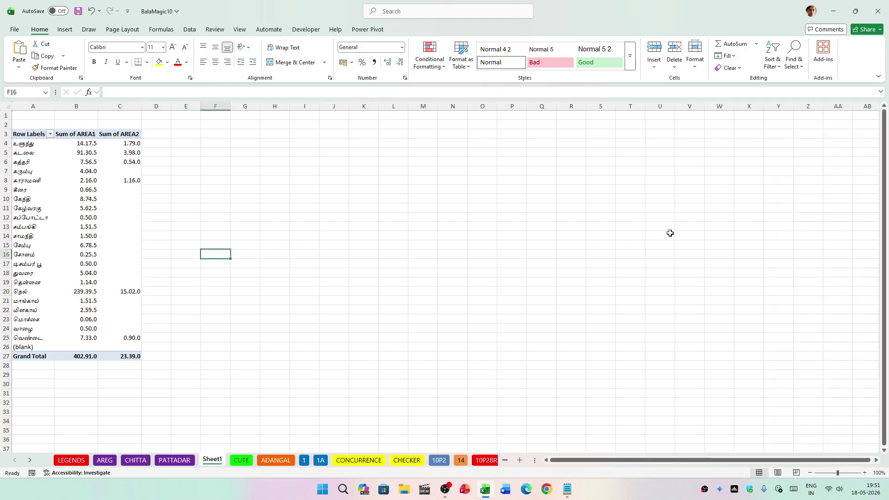
# Add M1 above CROPS1 in the pivot table's rows and review the areas by month and crop.
pyautogui.click(106, 256)
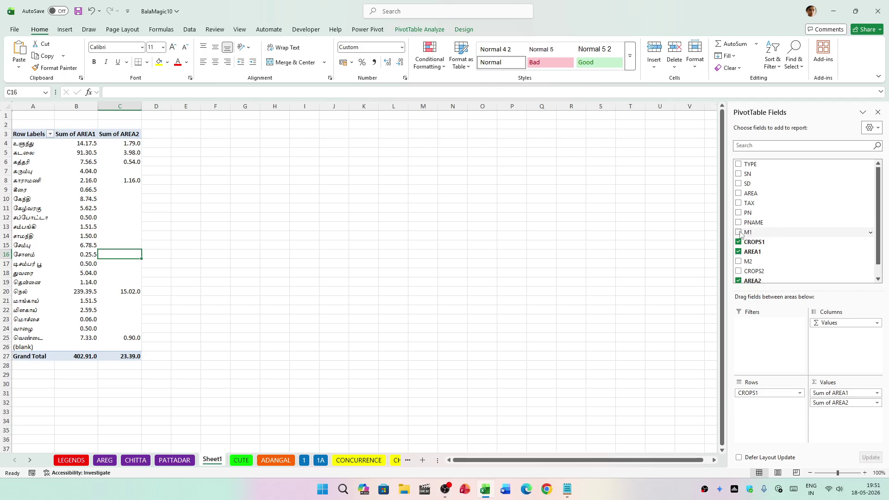
pyautogui.moveTo(740, 233); pyautogui.dragTo(765, 390)
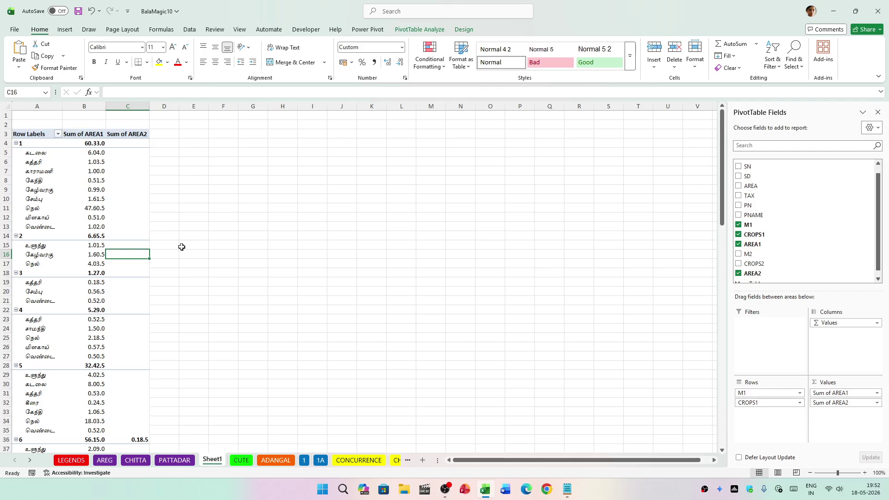
pyautogui.scroll(-8, 110, 224)
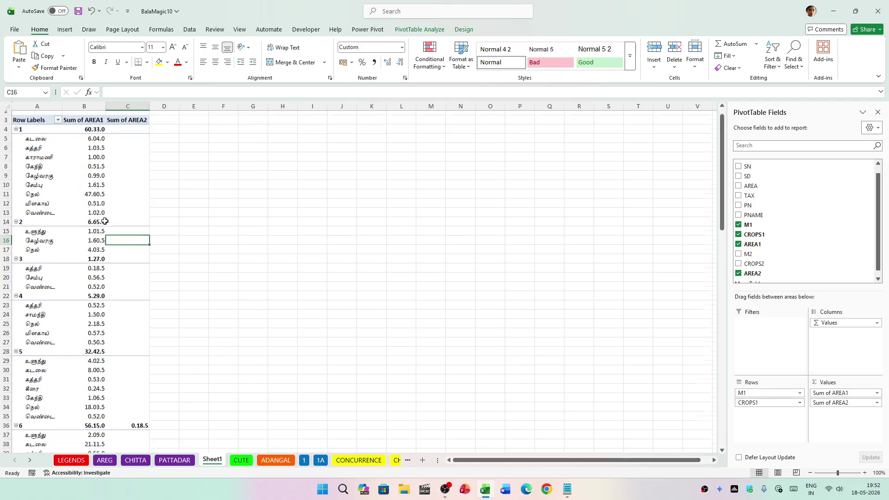
pyautogui.scroll(8, 109, 224)
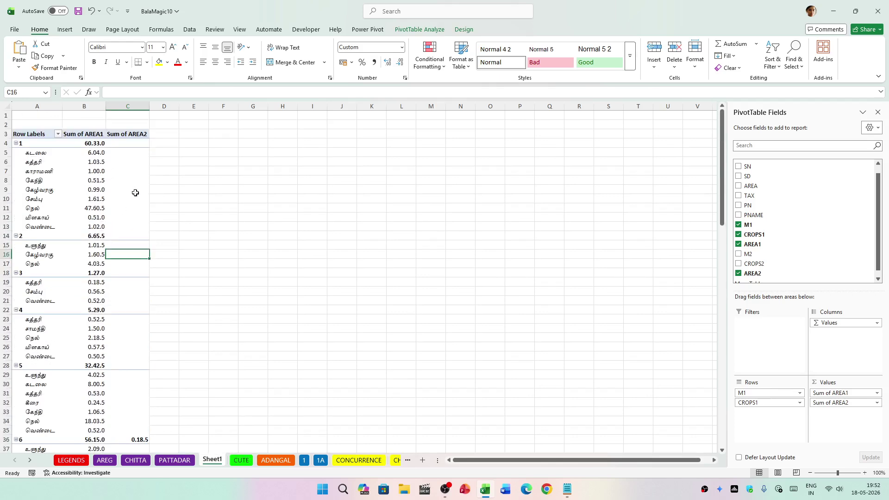
pyautogui.scroll(-6, 127, 181)
pyautogui.scroll(-3, 122, 228)
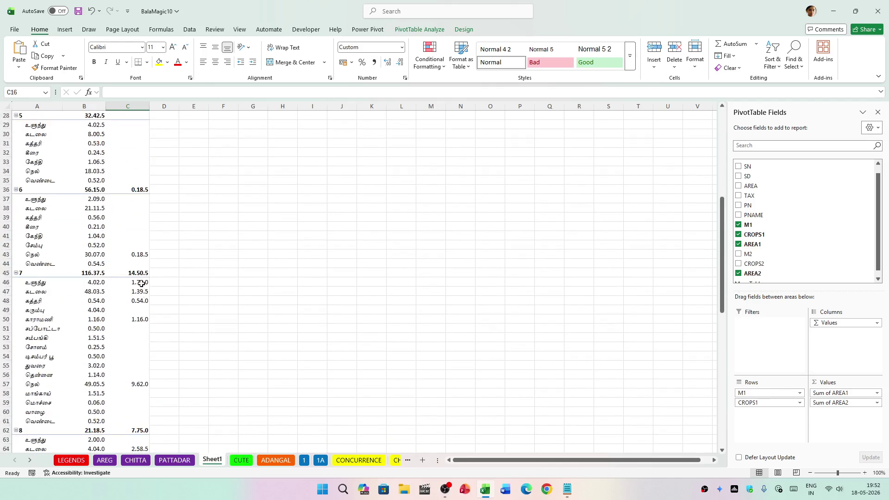
pyautogui.moveTo(140, 283)
pyautogui.scroll(4, 119, 282)
pyautogui.scroll(5, 119, 283)
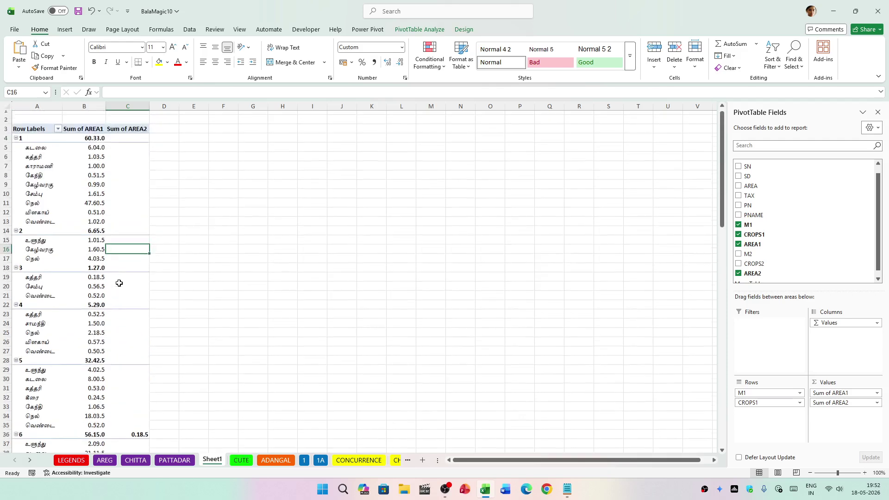
# Remove Sum of AREA2 from the pivot table's values and review the AREA1 sums by month and crop.
pyautogui.moveTo(837, 403); pyautogui.dragTo(818, 252)
pyautogui.scroll(-2, 64, 271)
pyautogui.scroll(-7, 69, 273)
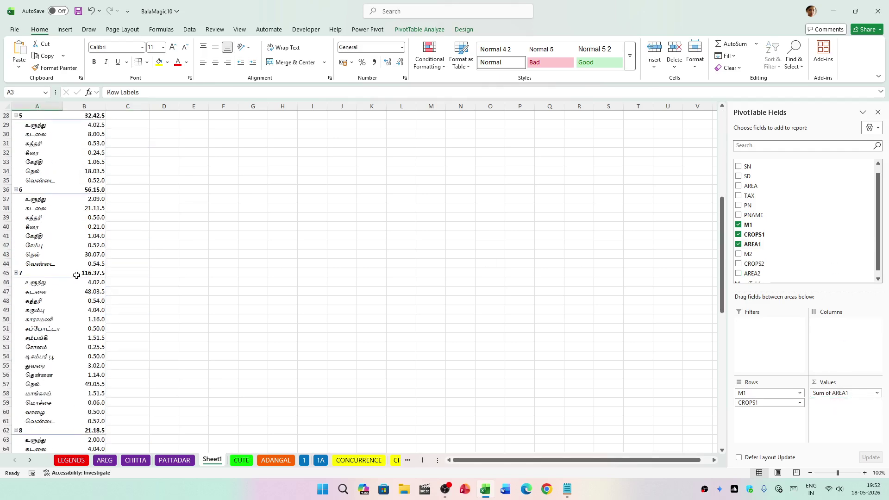
pyautogui.scroll(-3, 76, 276)
pyautogui.scroll(-5, 92, 237)
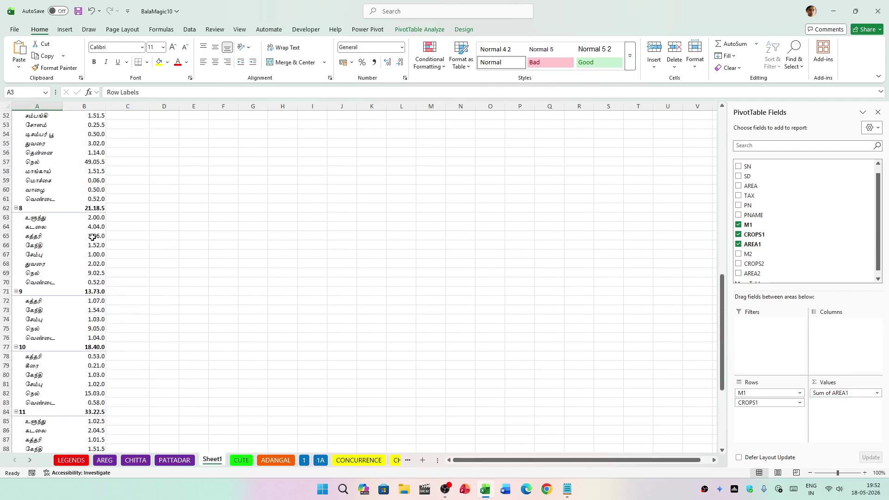
pyautogui.scroll(17, 93, 237)
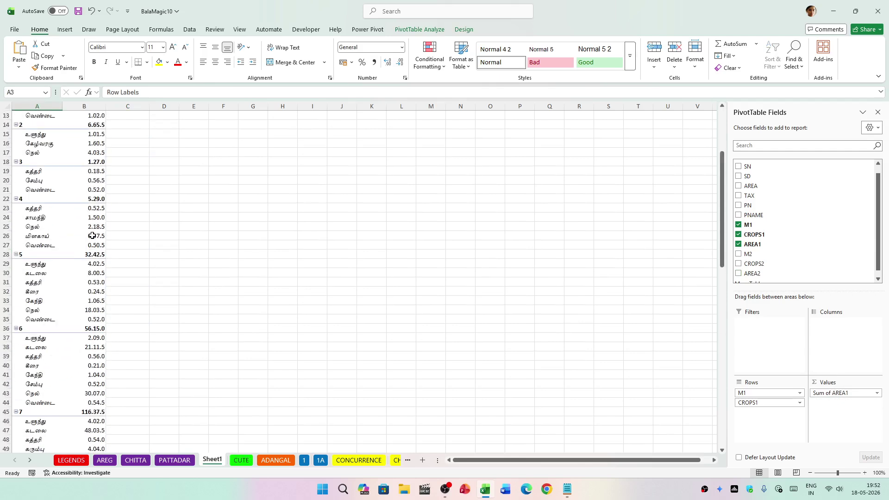
# Replace Sum of AREA1 with Sum of AREA2 in the pivot table's values and review the sums under each M1 month.
pyautogui.moveTo(834, 393); pyautogui.dragTo(854, 419)
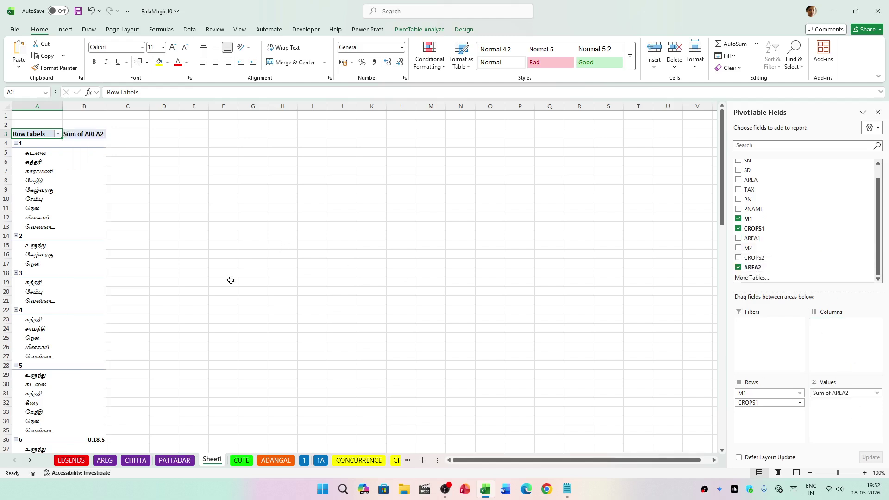
pyautogui.scroll(-4, 231, 284)
pyautogui.scroll(-3, 230, 284)
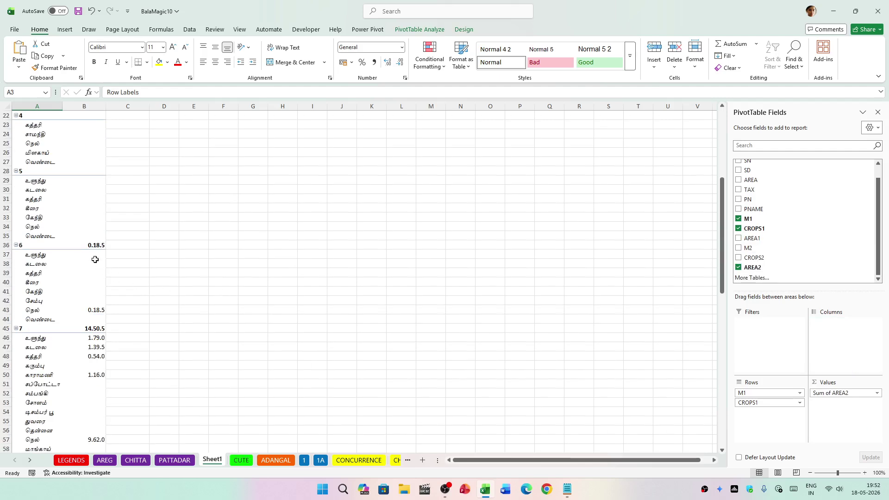
pyautogui.scroll(-1, 76, 344)
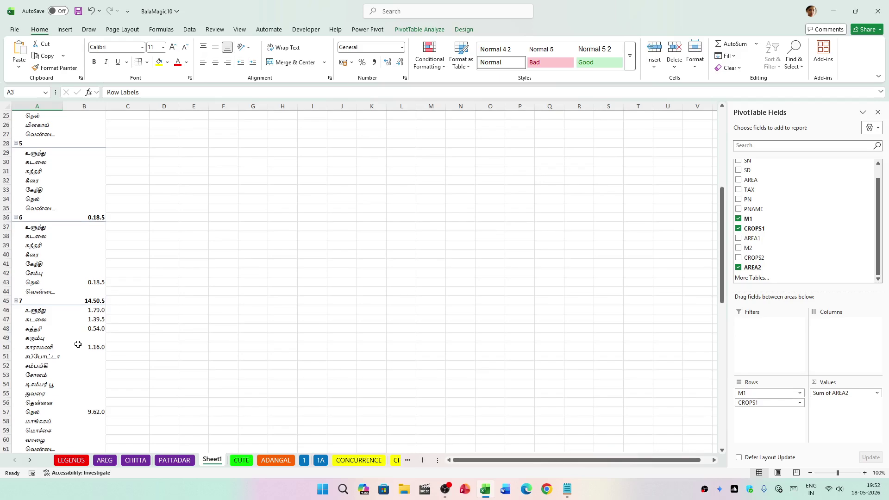
pyautogui.scroll(-2, 78, 344)
pyautogui.scroll(-11, 77, 344)
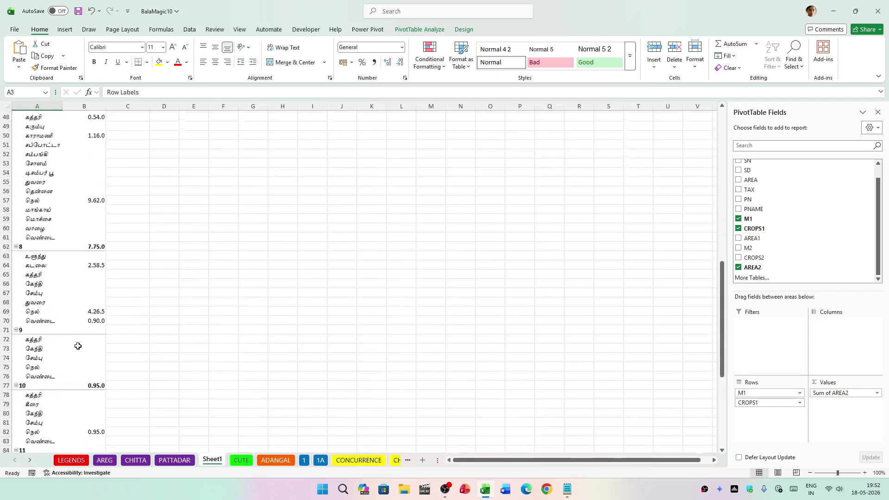
pyautogui.scroll(9, 79, 347)
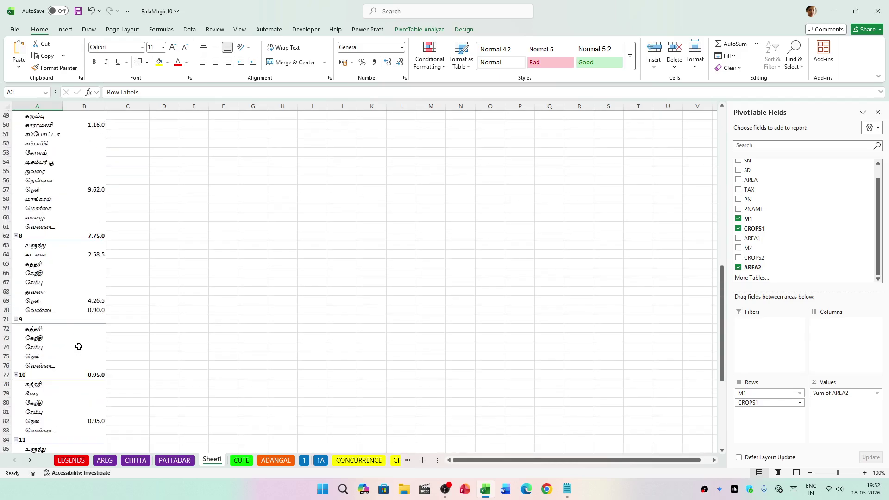
pyautogui.scroll(3, 78, 346)
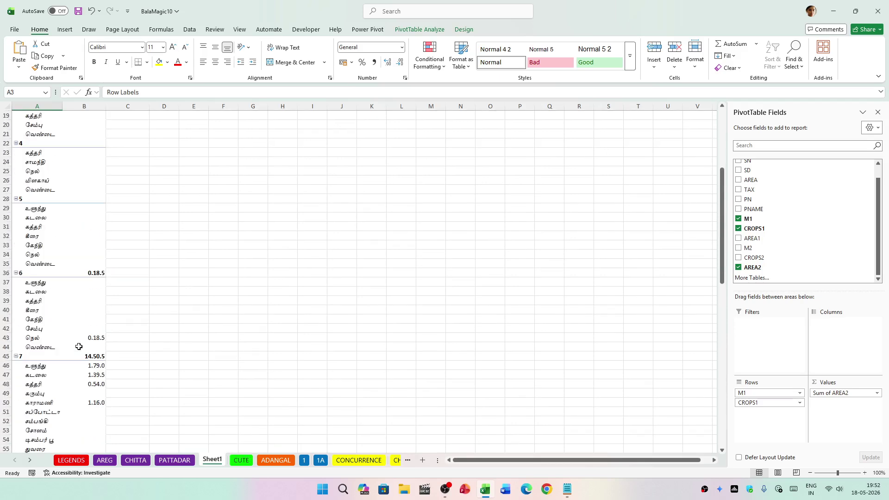
pyautogui.moveTo(79, 350)
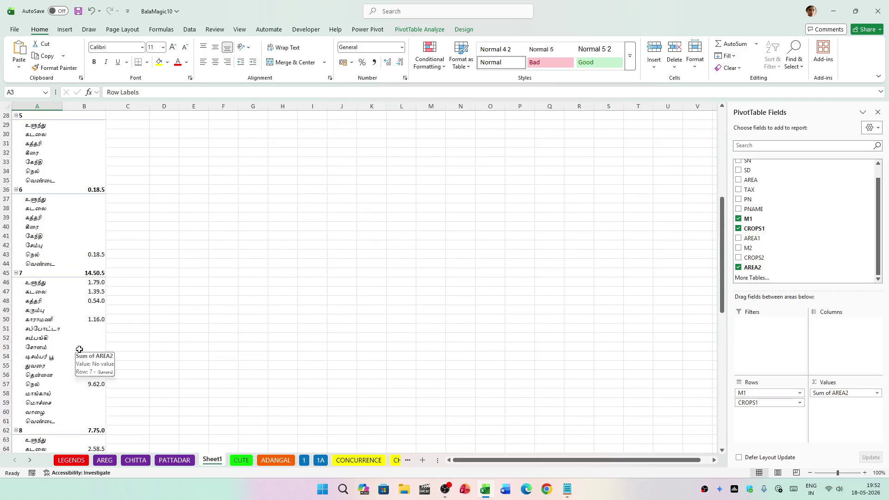
pyautogui.scroll(-6, 79, 350)
pyautogui.scroll(15, 86, 348)
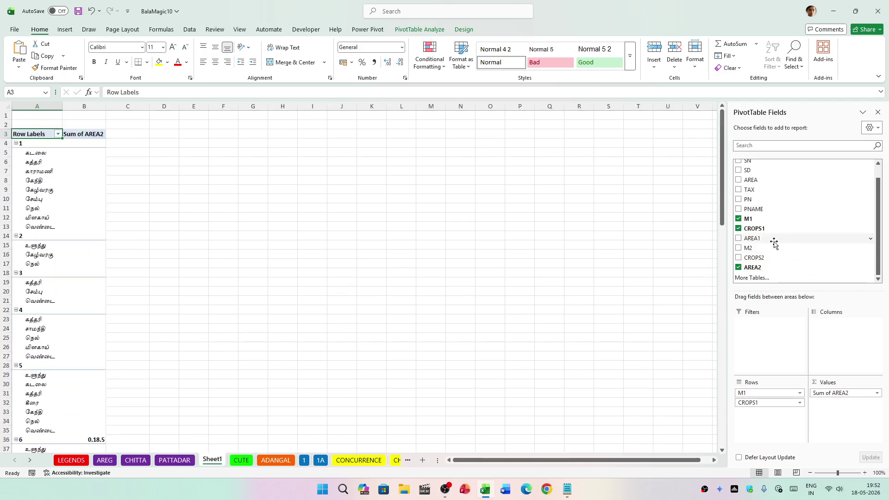
# Replace the row fields M1 and CROPS1 with M2 and CROPS2, placing M2 above CROPS2.
pyautogui.click(751, 228)
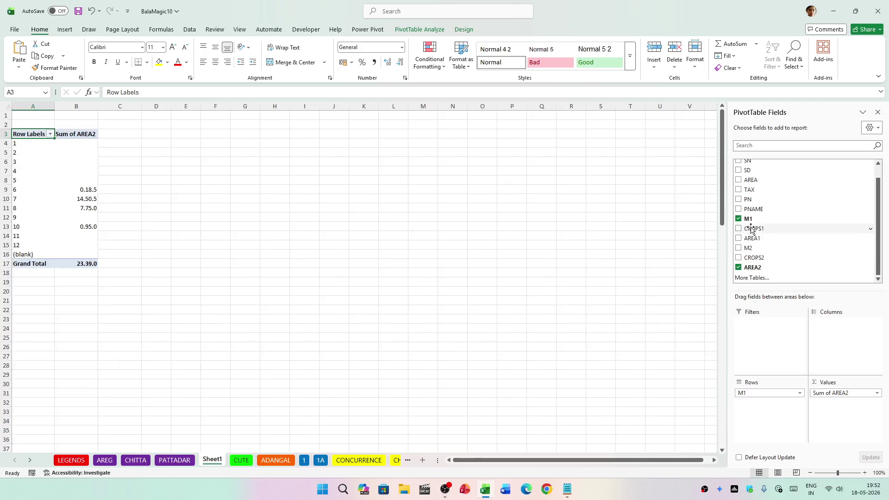
pyautogui.moveTo(753, 258); pyautogui.dragTo(766, 405)
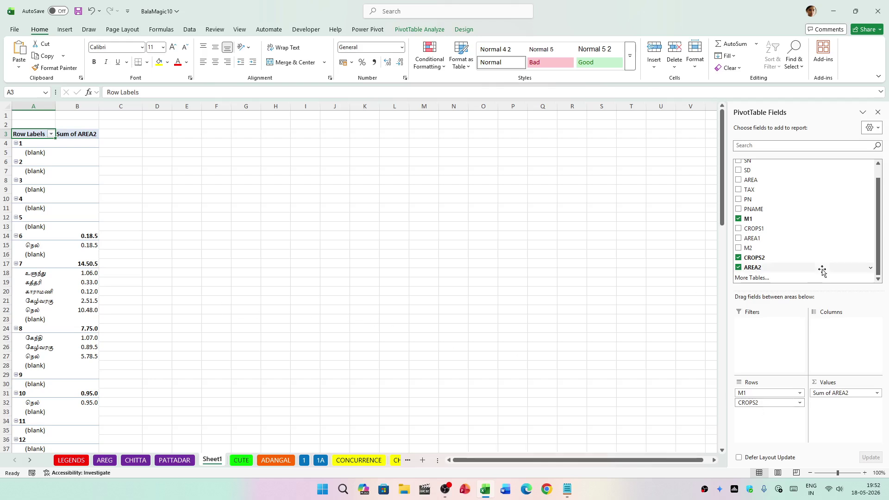
pyautogui.click(738, 219)
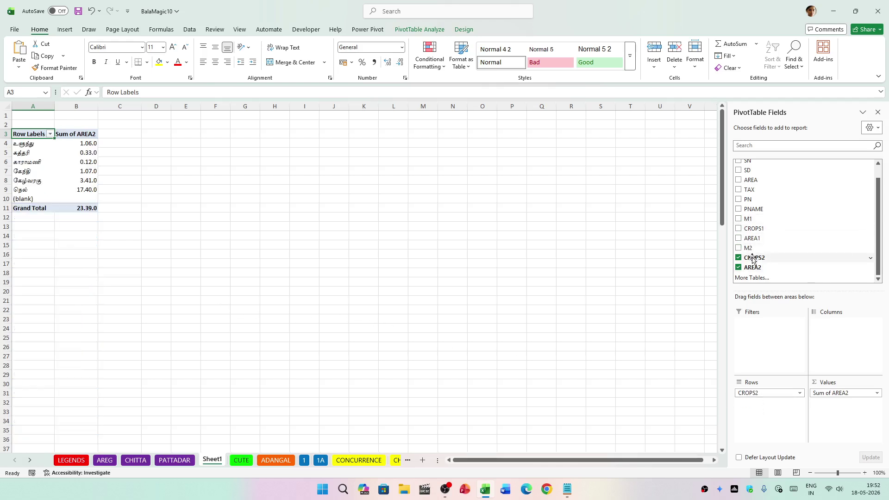
pyautogui.moveTo(748, 248); pyautogui.dragTo(759, 392)
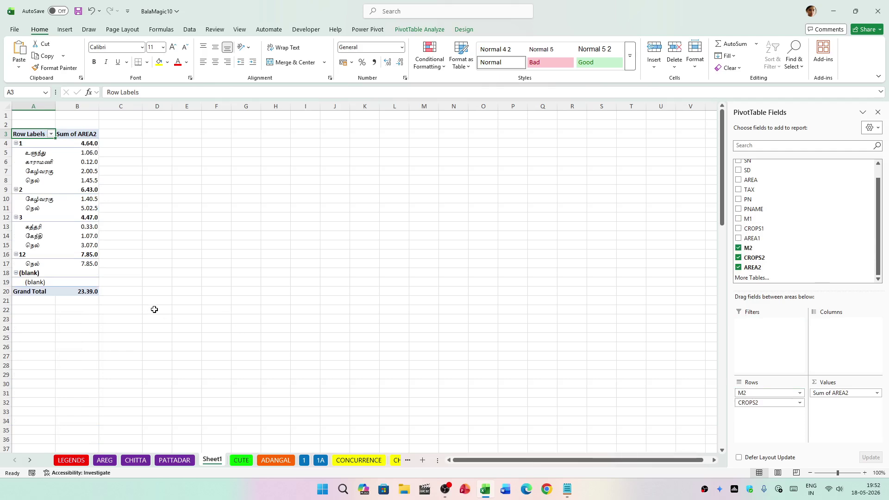
# Examine the AREA2 sums of individual crops under M2 months 1, 2, 3 and 12.
pyautogui.click(68, 179)
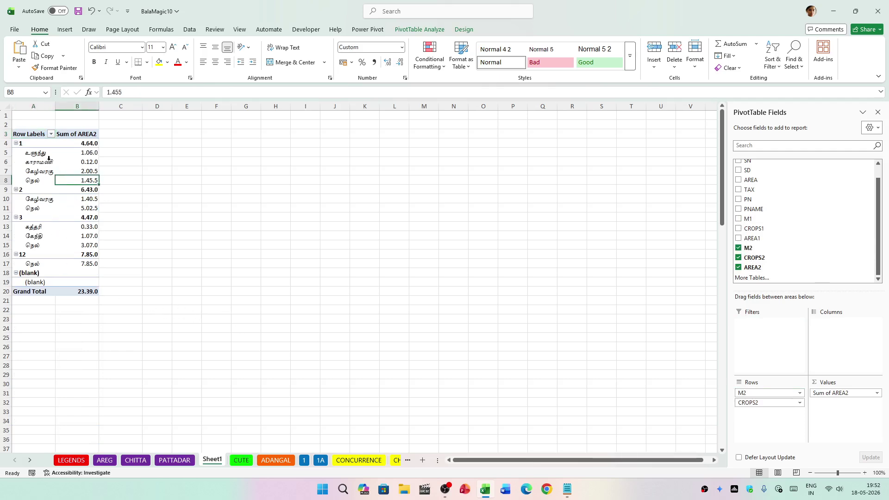
pyautogui.click(86, 154)
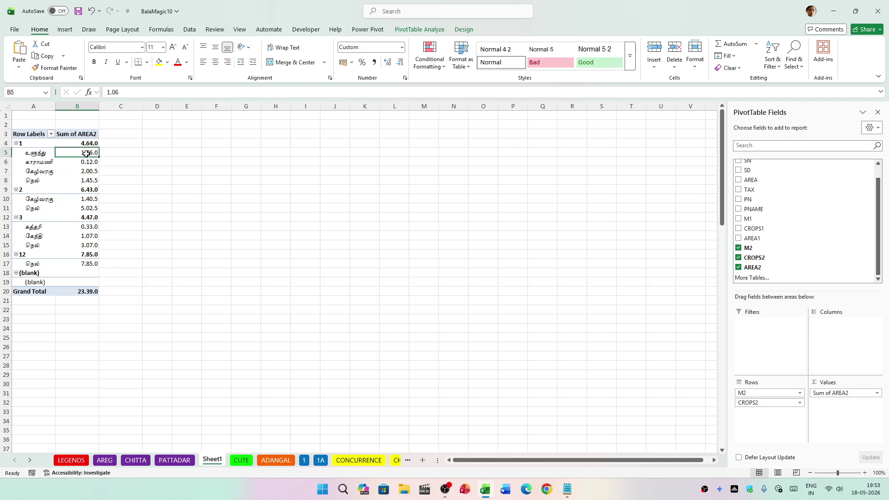
pyautogui.click(89, 208)
pyautogui.click(89, 237)
pyautogui.click(88, 264)
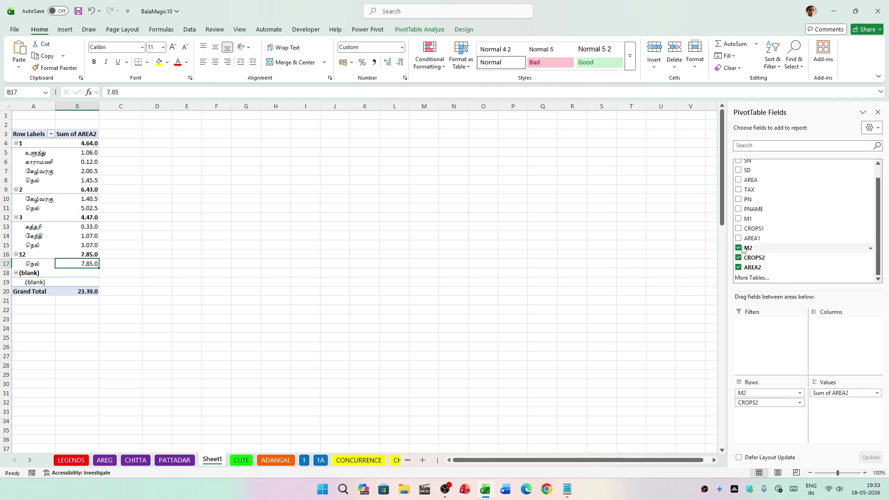
# Add M1 and CROPS1 above M2 and CROPS2 in the pivot table's rows, and add AREA1 to its values above Sum of AREA2.
pyautogui.scroll(1, 776, 246)
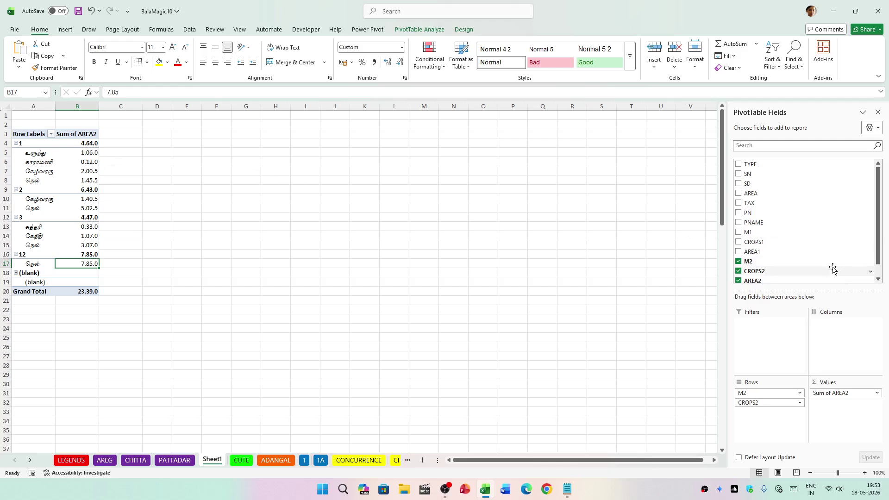
pyautogui.scroll(-1, 833, 268)
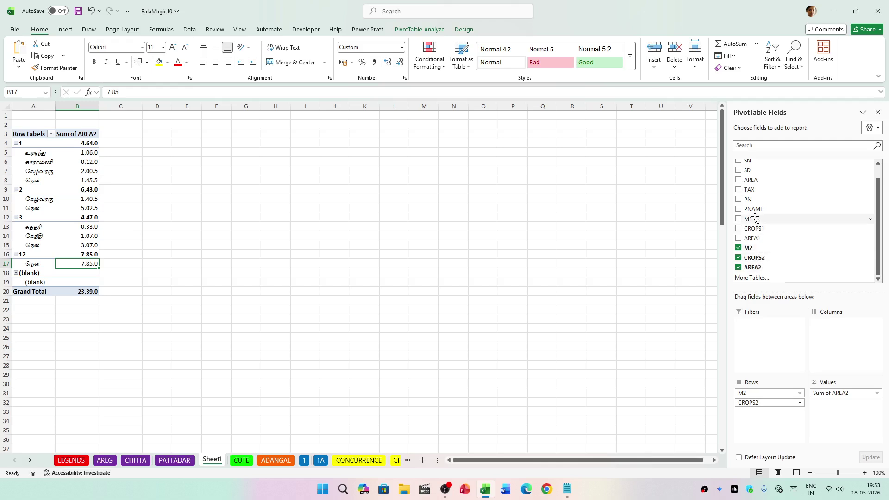
pyautogui.moveTo(756, 219); pyautogui.dragTo(777, 391)
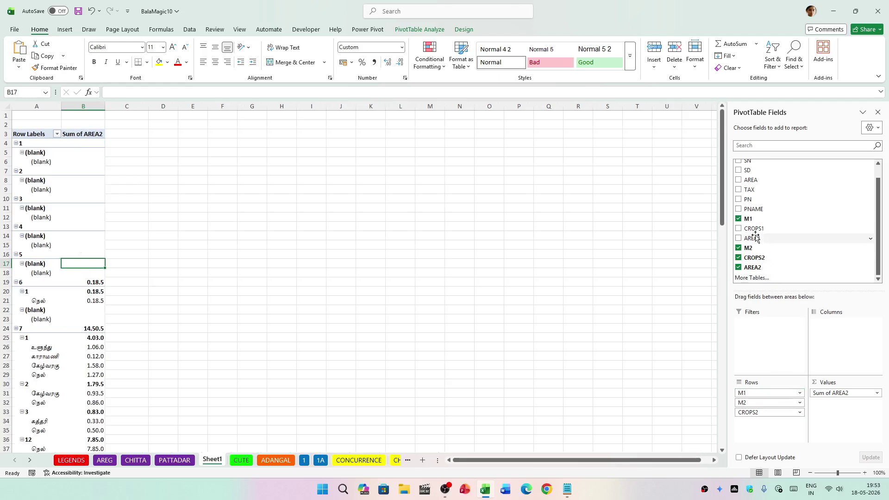
pyautogui.moveTo(754, 228); pyautogui.dragTo(762, 398)
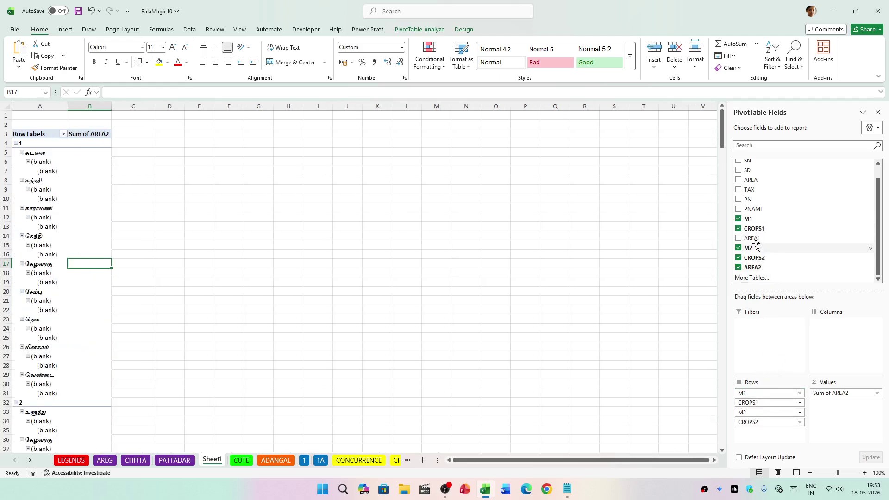
pyautogui.moveTo(752, 238); pyautogui.dragTo(829, 391)
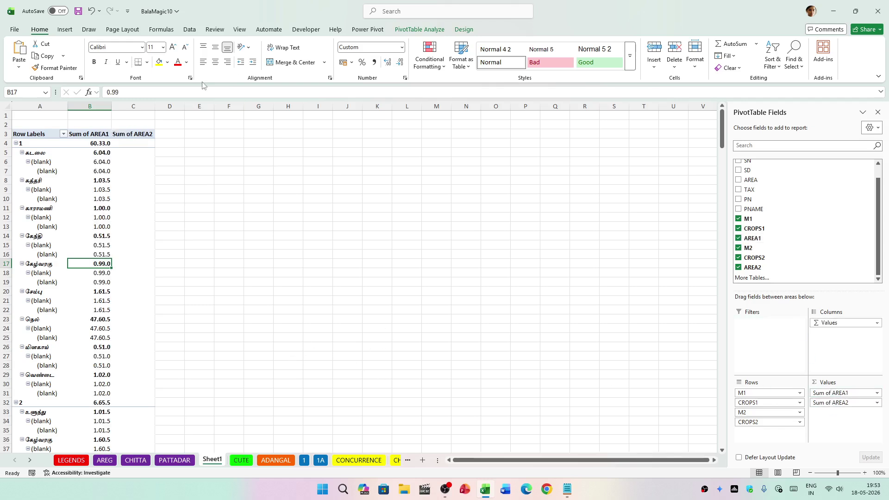
# Change the pivot table's report layout to tabular form.
pyautogui.click(420, 29)
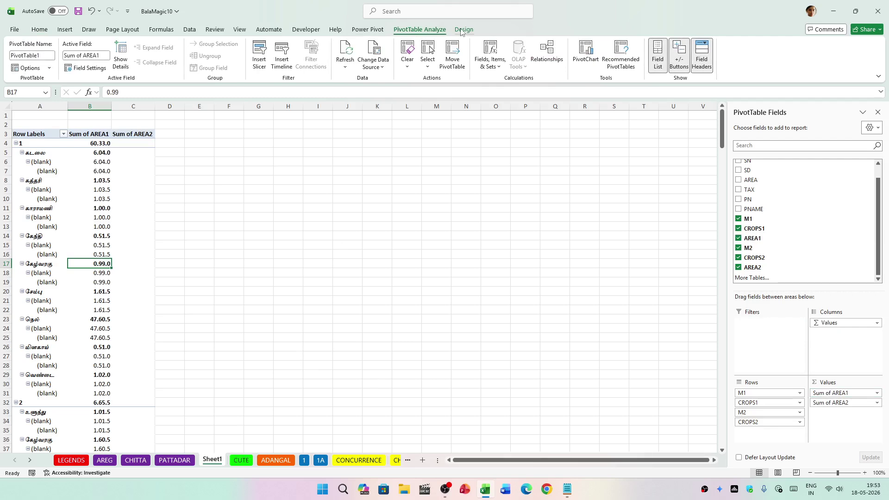
pyautogui.click(468, 30)
pyautogui.click(47, 65)
pyautogui.click(71, 65)
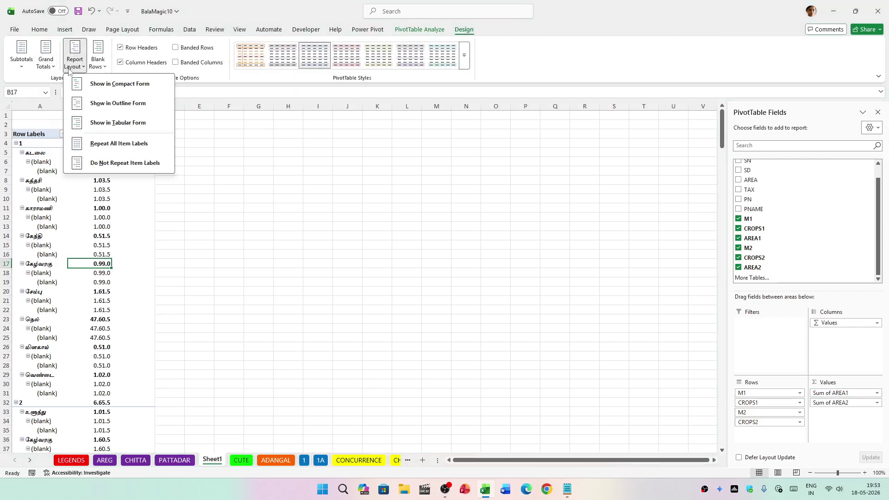
pyautogui.click(102, 121)
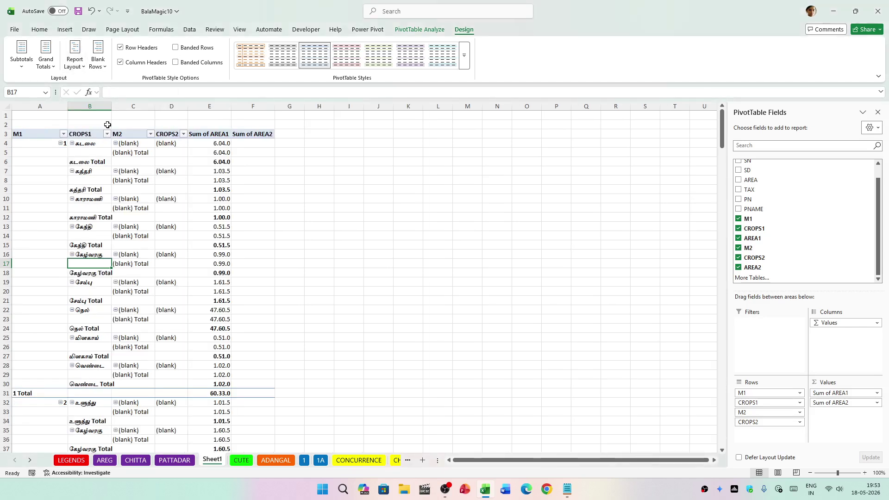
# Set the pivot table's report layout to repeat all item labels.
pyautogui.click(98, 72)
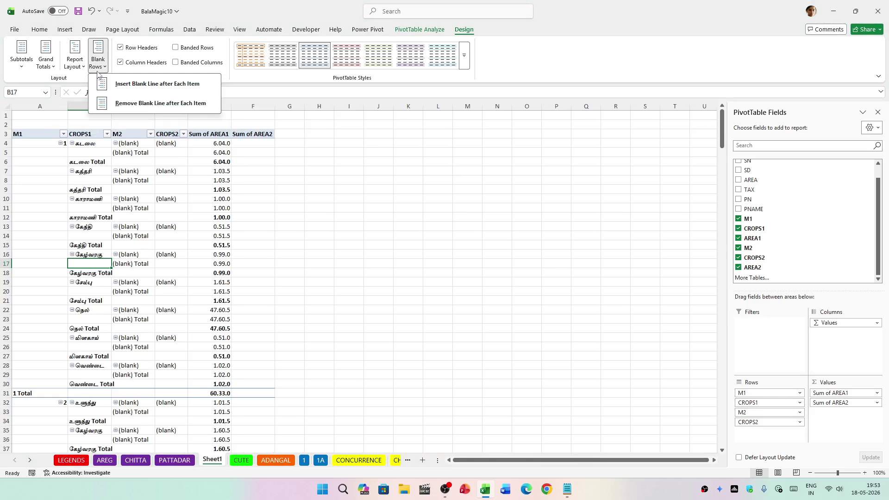
pyautogui.click(55, 73)
pyautogui.click(30, 69)
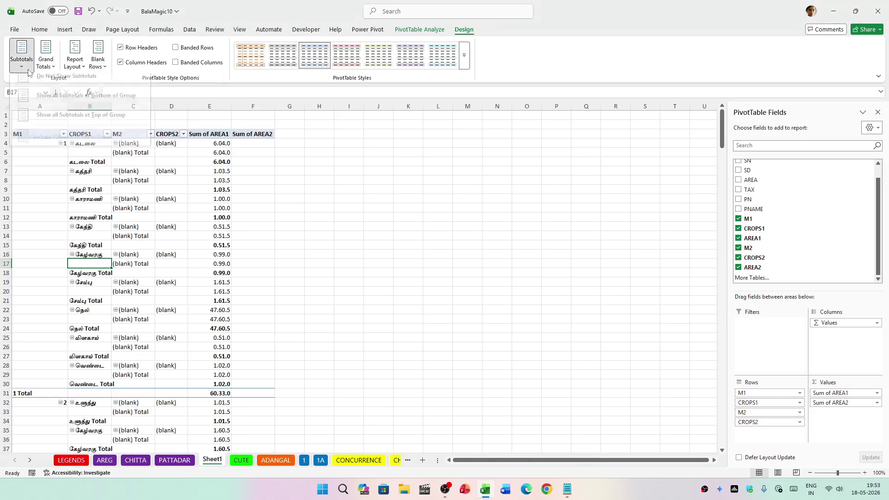
pyautogui.click(70, 68)
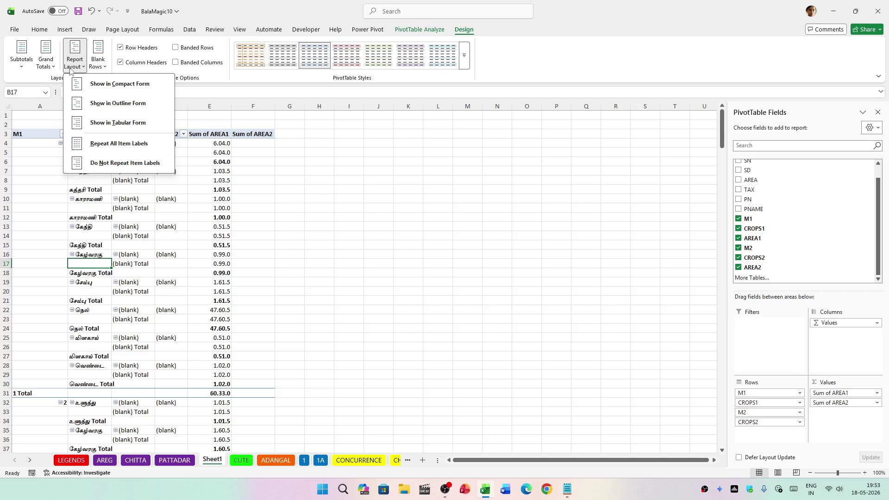
pyautogui.click(93, 144)
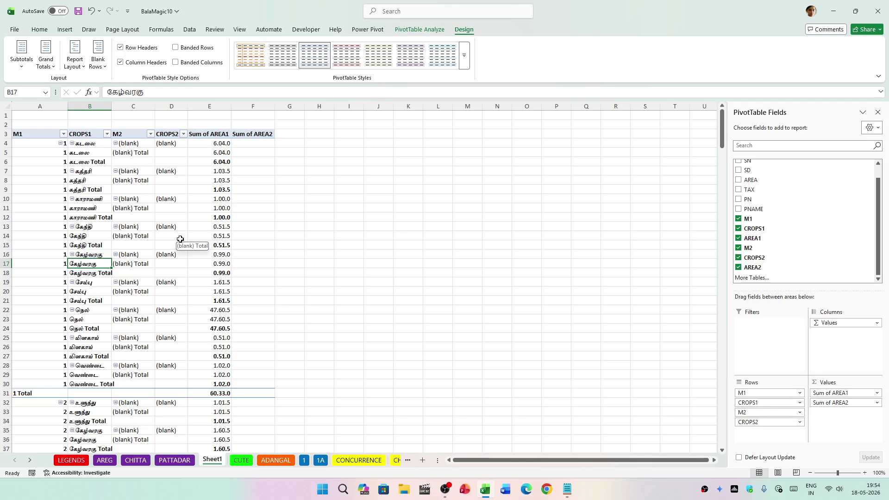
# Examine the AREA1 and AREA2 sums for each month and crop combination through to the grand totals.
pyautogui.scroll(-16, 181, 239)
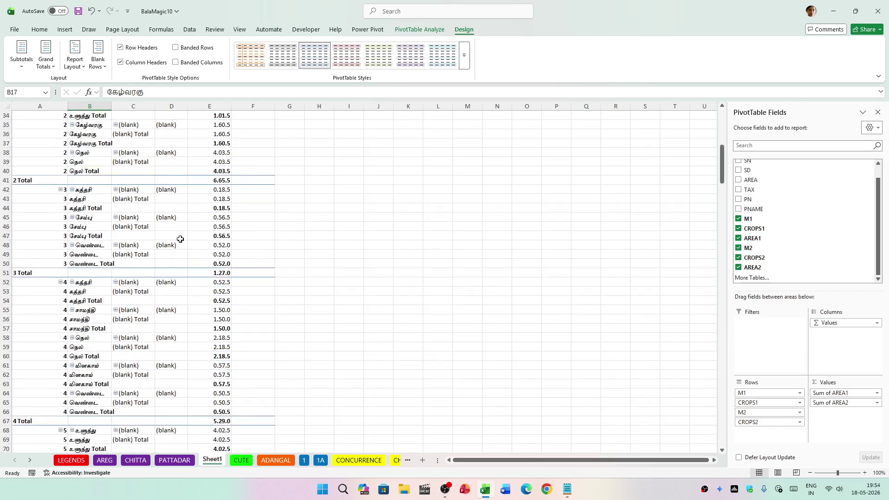
pyautogui.scroll(-16, 180, 239)
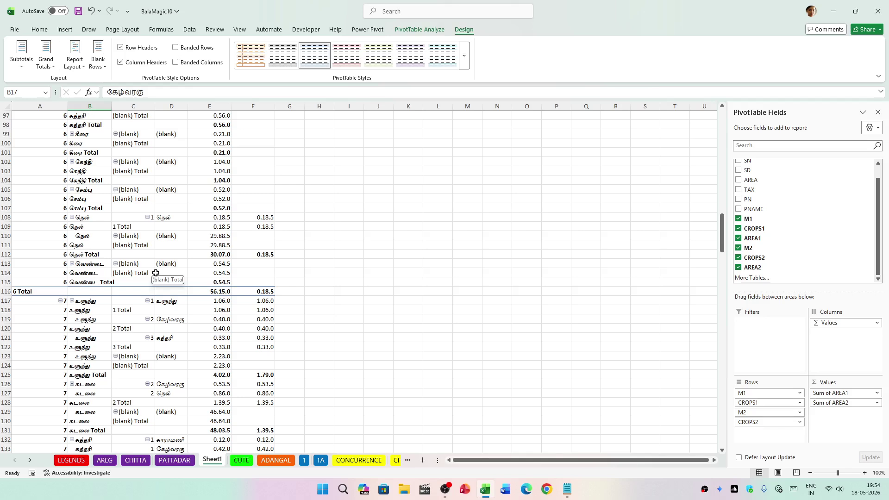
pyautogui.scroll(-18, 156, 273)
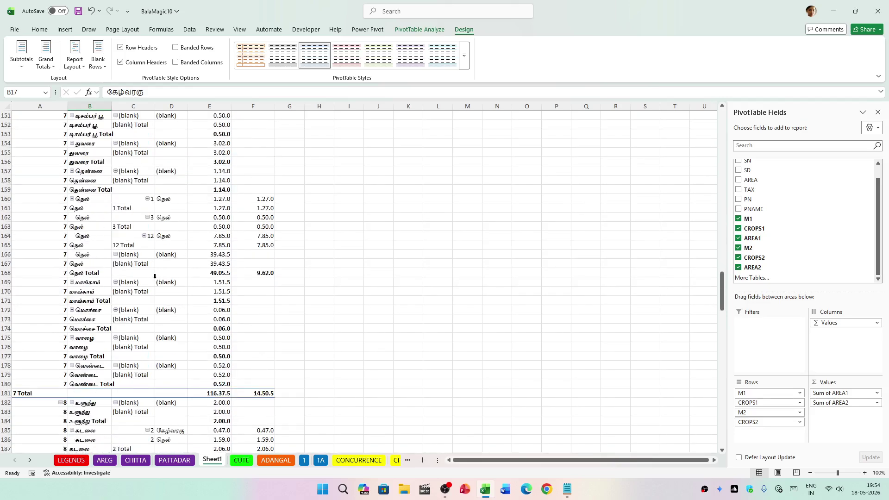
pyautogui.scroll(-20, 154, 276)
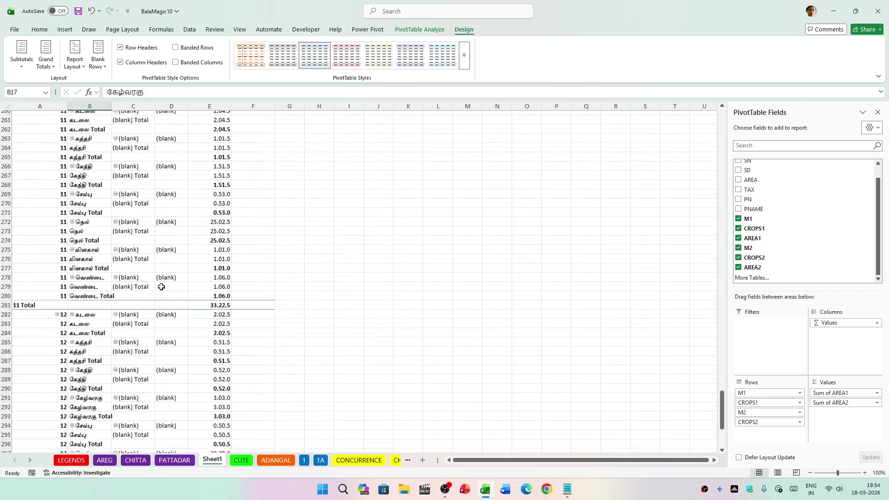
pyautogui.scroll(-11, 161, 287)
pyautogui.moveTo(209, 263); pyautogui.dragTo(253, 263)
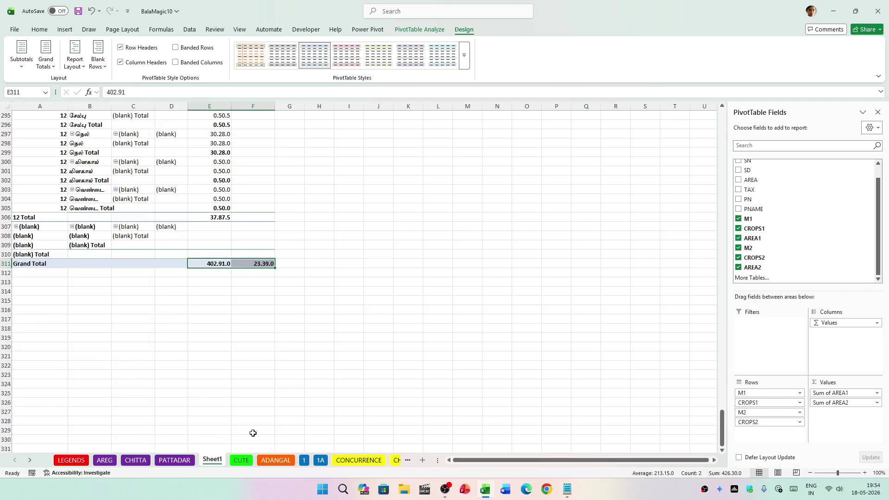
pyautogui.click(247, 388)
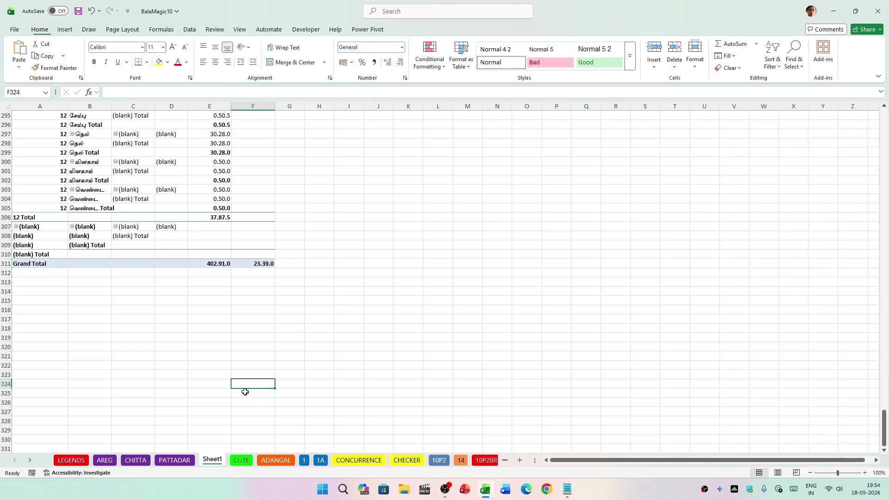
pyautogui.scroll(20, 247, 390)
pyautogui.scroll(20, 247, 391)
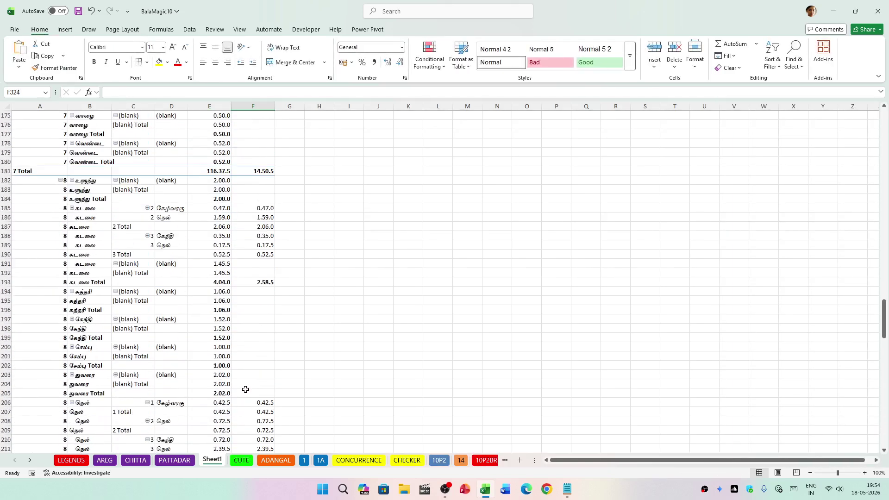
pyautogui.scroll(20, 246, 391)
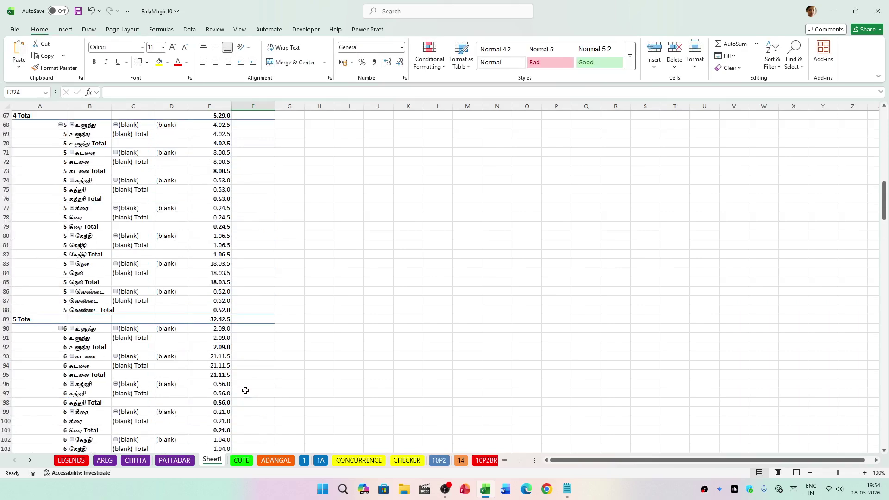
pyautogui.scroll(11, 262, 377)
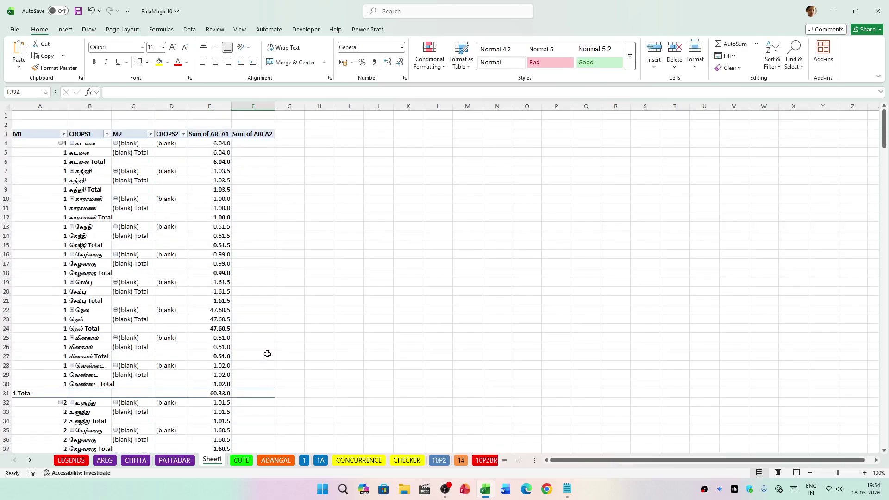
pyautogui.moveTo(218, 245); pyautogui.dragTo(216, 253)
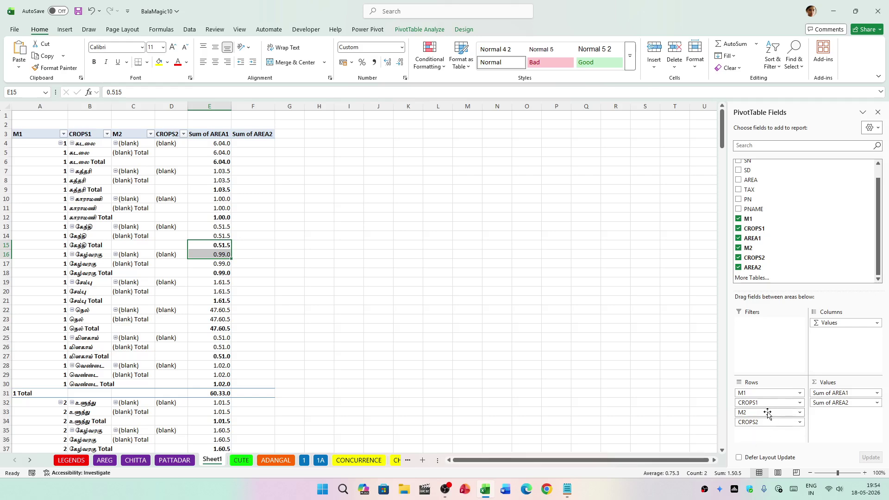
# Remove M2 and CROPS2 from the pivot table's rows and Sum of AREA2 from its values, and review the AREA1 sums by month.
pyautogui.moveTo(767, 413); pyautogui.dragTo(756, 232)
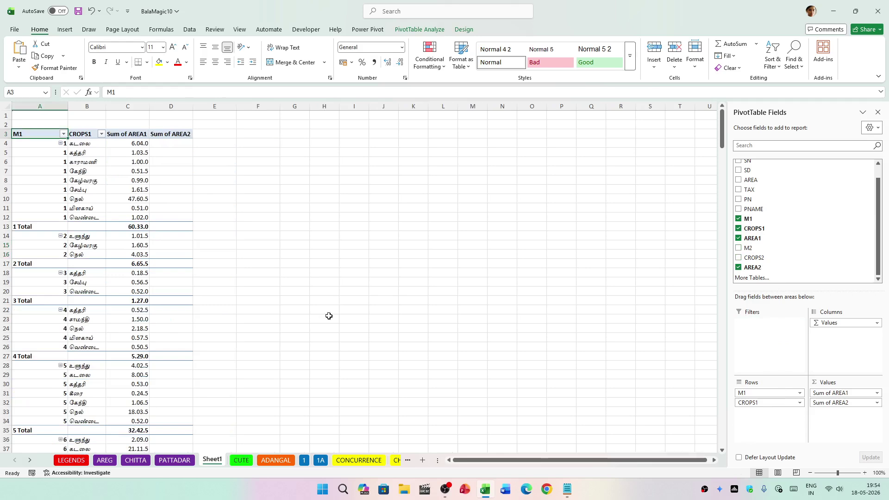
pyautogui.scroll(-8, 107, 291)
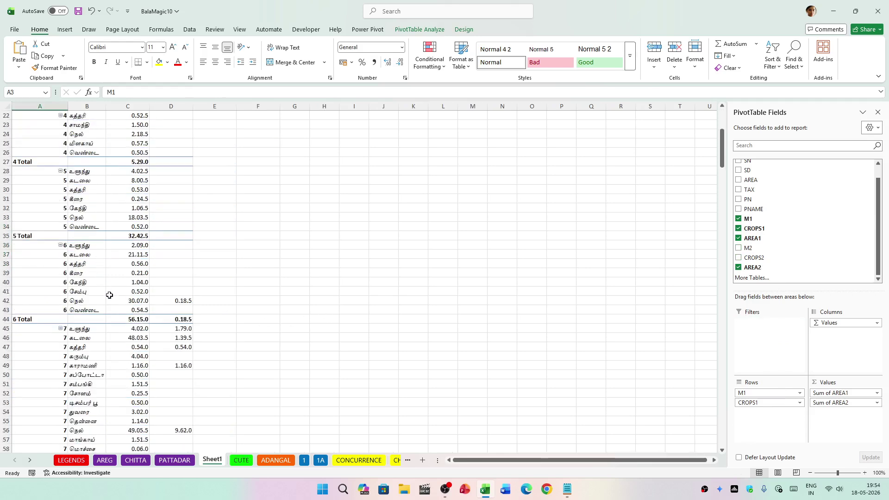
pyautogui.scroll(5, 110, 296)
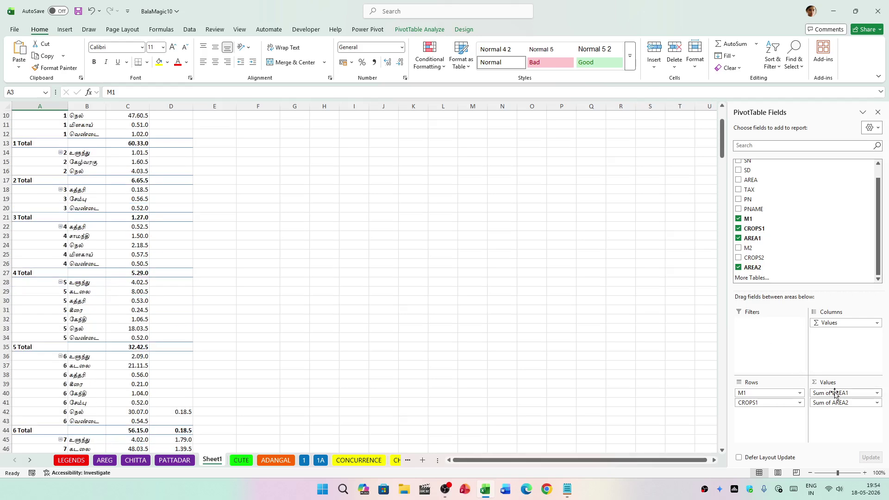
pyautogui.moveTo(839, 402); pyautogui.dragTo(799, 254)
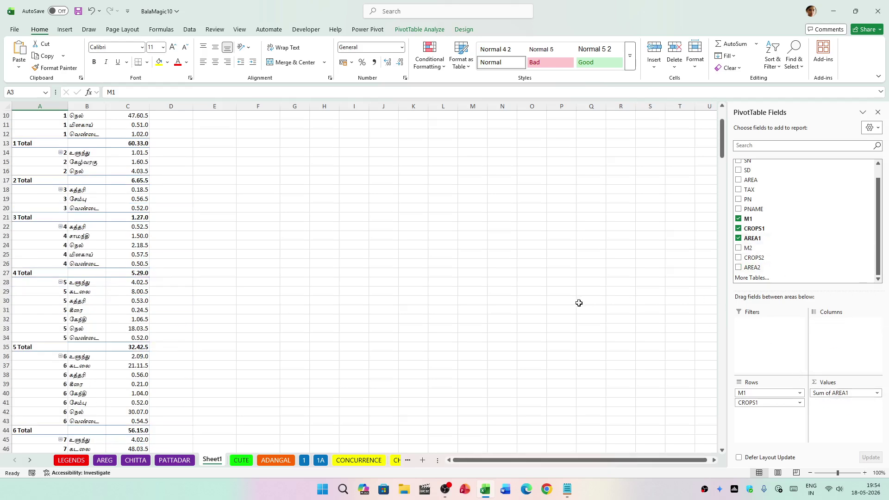
pyautogui.scroll(-9, 577, 302)
pyautogui.scroll(-5, 573, 302)
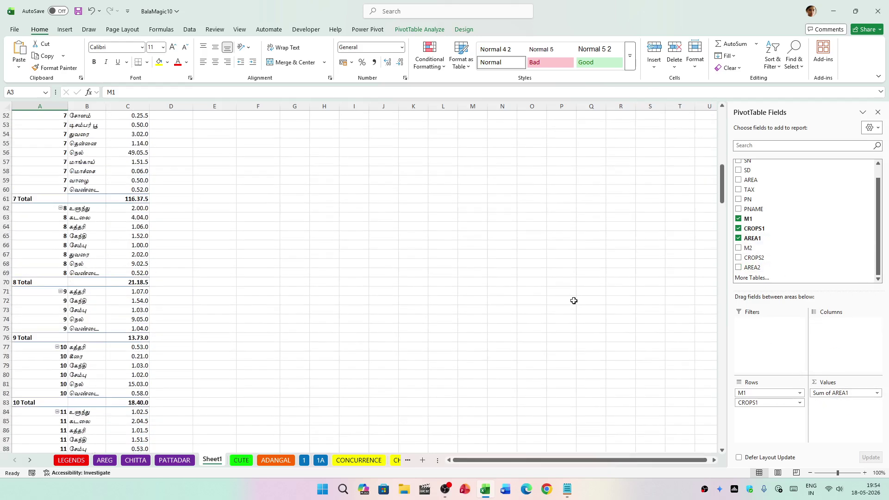
pyautogui.scroll(-6, 574, 301)
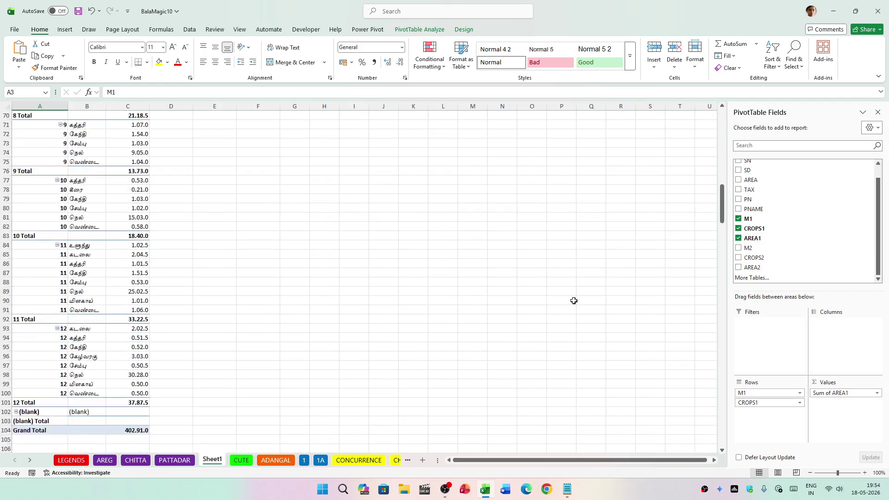
pyautogui.scroll(17, 250, 317)
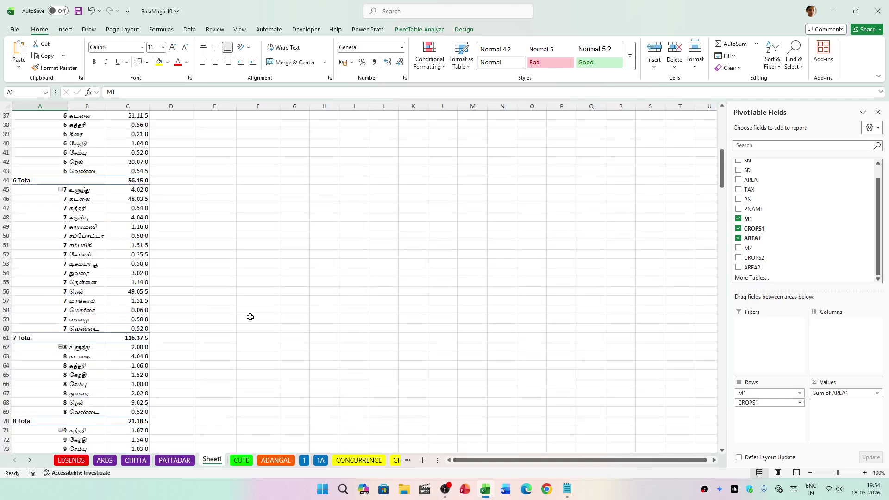
pyautogui.scroll(6, 250, 317)
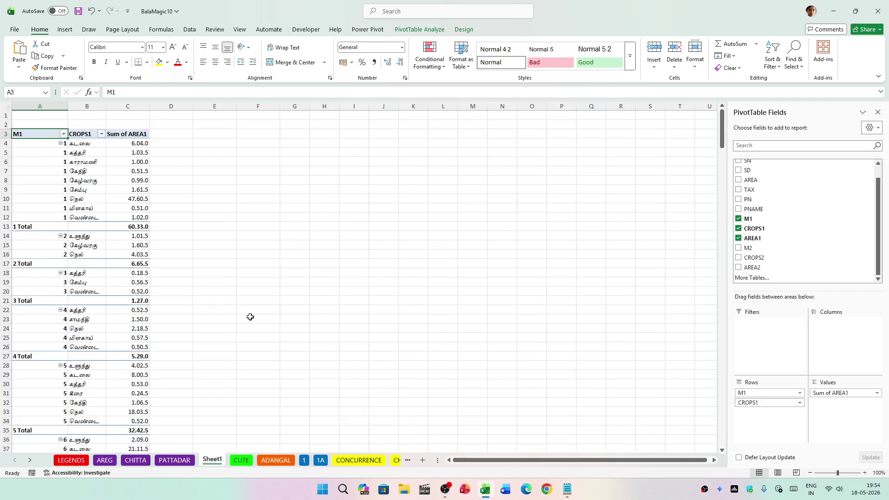
# Replace M1, CROPS1 and AREA1 in the pivot table with M2 and CROPS2 as rows and Sum of AREA2 as values.
pyautogui.click(738, 218)
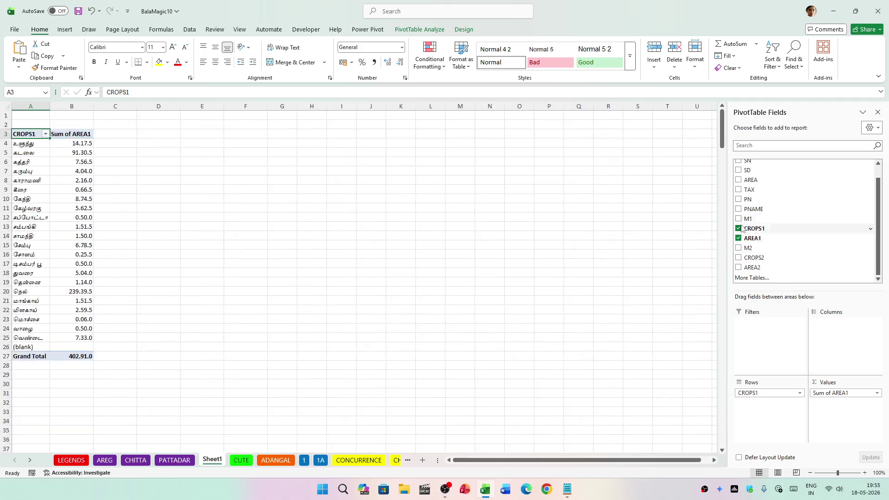
pyautogui.click(739, 229)
pyautogui.click(739, 238)
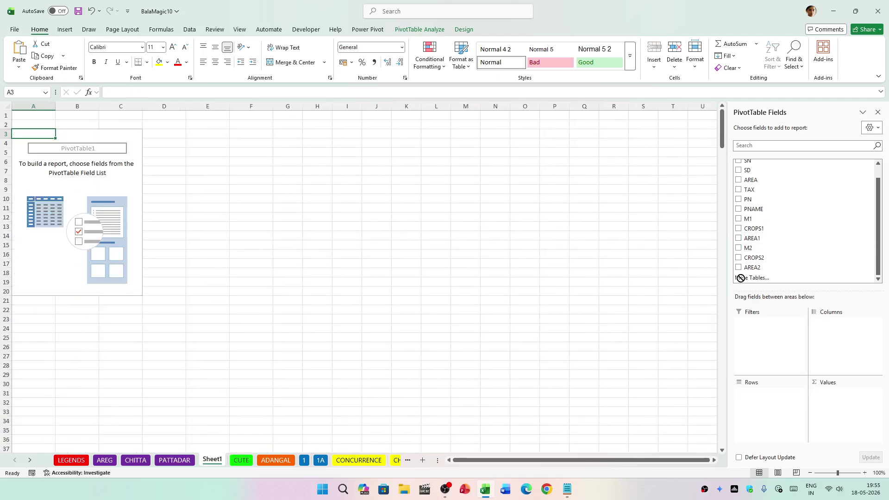
pyautogui.moveTo(741, 278); pyautogui.dragTo(757, 396)
pyautogui.moveTo(754, 258); pyautogui.dragTo(840, 404)
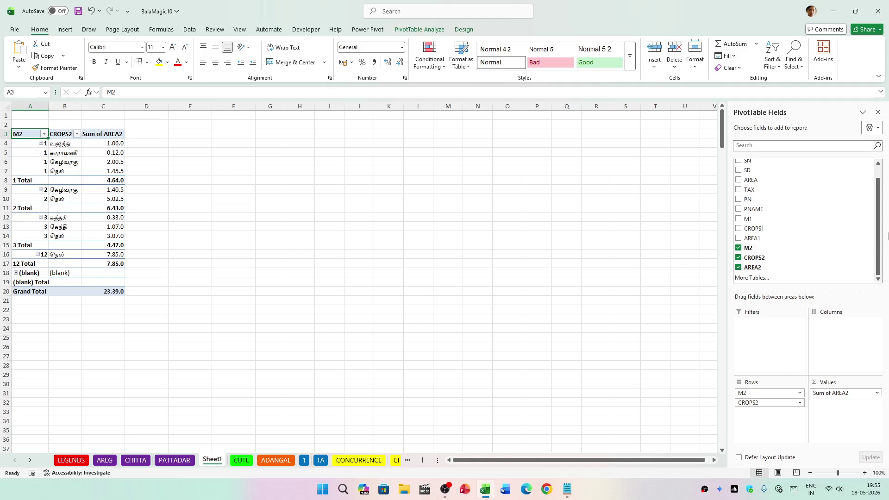
# Remove M2 from the pivot table's rows and Sum of AREA2 from its values.
pyautogui.moveTo(879, 197); pyautogui.dragTo(878, 185)
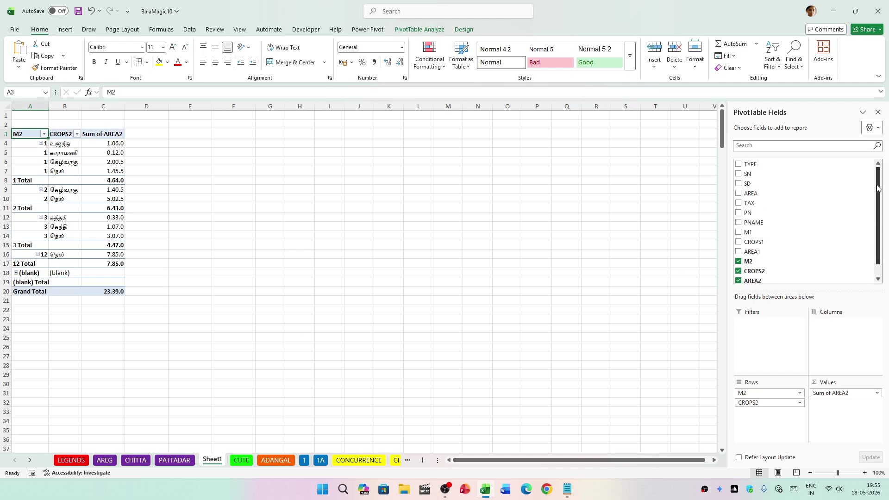
pyautogui.moveTo(768, 392); pyautogui.dragTo(788, 249)
pyautogui.moveTo(831, 392); pyautogui.dragTo(799, 324)
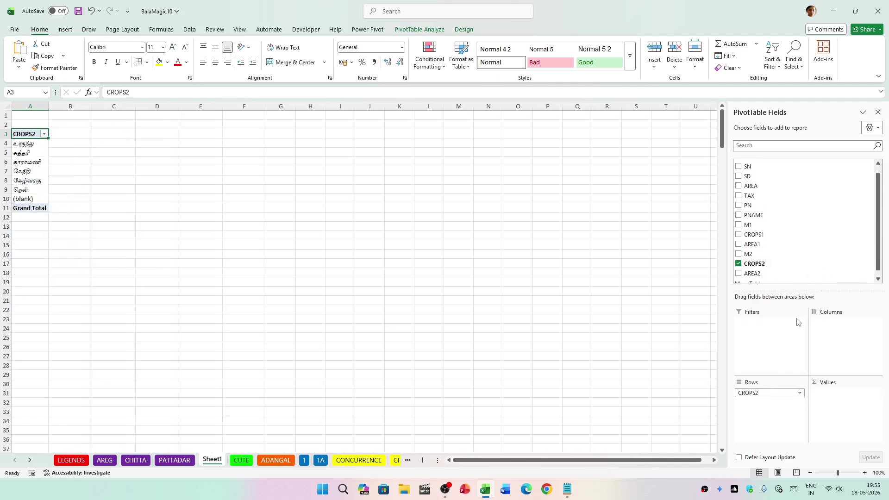
# Replace CROPS2 in the pivot table with M1 and TYPE as rows and the sums of AREA1 and AREA2 as values.
pyautogui.moveTo(767, 393); pyautogui.dragTo(794, 202)
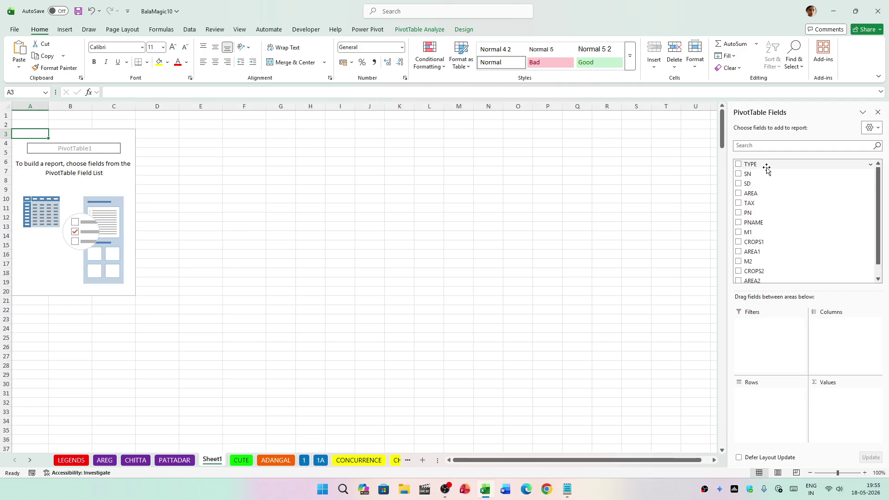
pyautogui.moveTo(746, 231); pyautogui.dragTo(757, 401)
pyautogui.moveTo(750, 164); pyautogui.dragTo(759, 423)
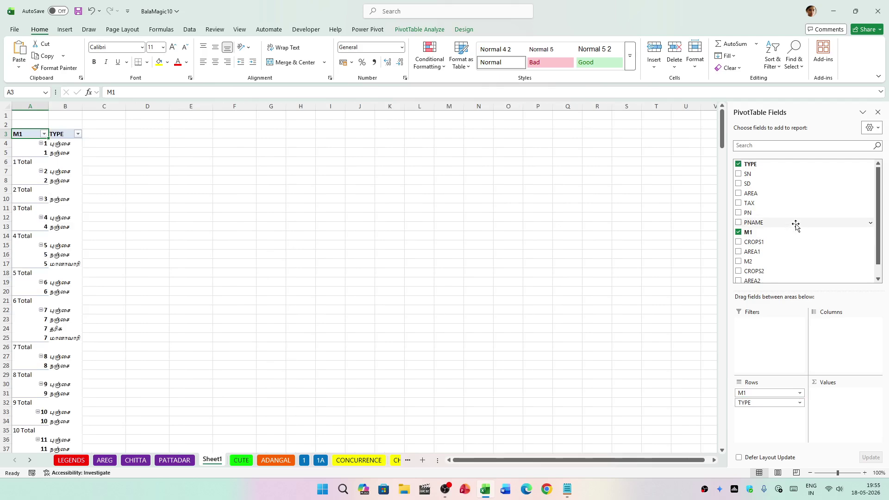
pyautogui.moveTo(753, 251); pyautogui.dragTo(833, 398)
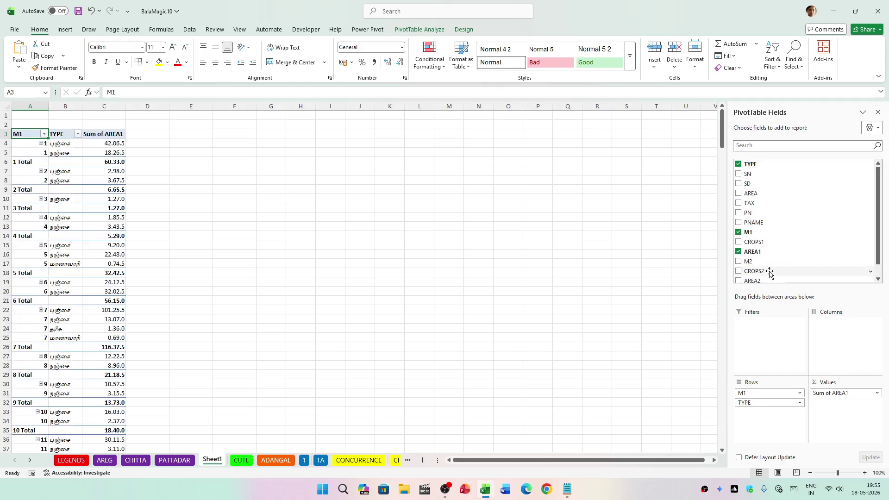
pyautogui.moveTo(798, 278); pyautogui.dragTo(849, 407)
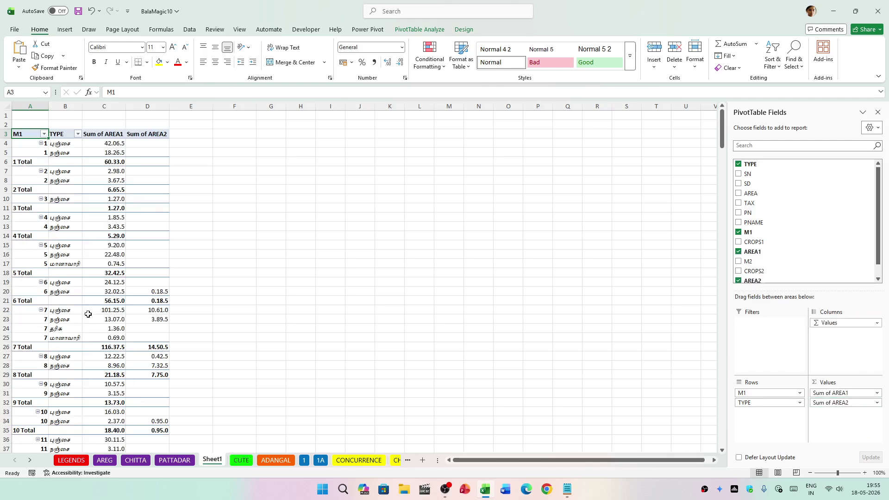
# Examine the AREA1 and AREA2 sums for each month and TYPE through to the grand totals.
pyautogui.scroll(-1, 70, 332)
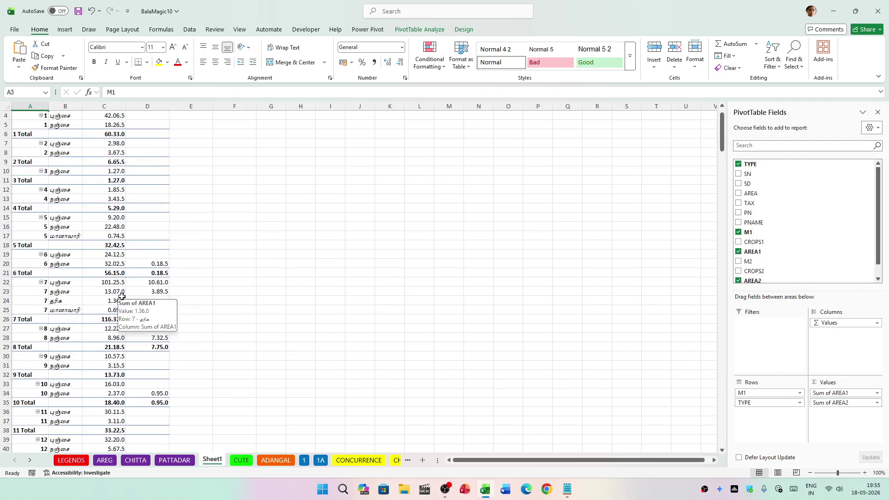
pyautogui.scroll(1, 122, 296)
pyautogui.scroll(-8, 123, 298)
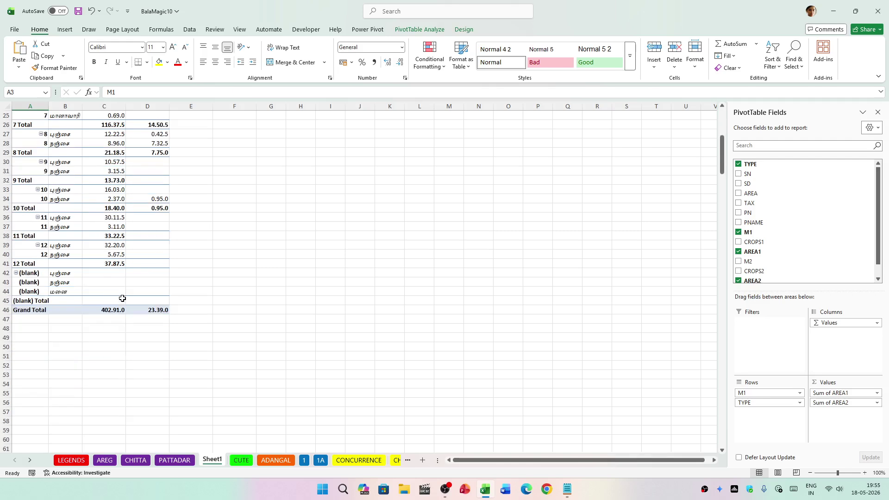
pyautogui.moveTo(113, 310); pyautogui.dragTo(155, 310)
pyautogui.scroll(4, 156, 327)
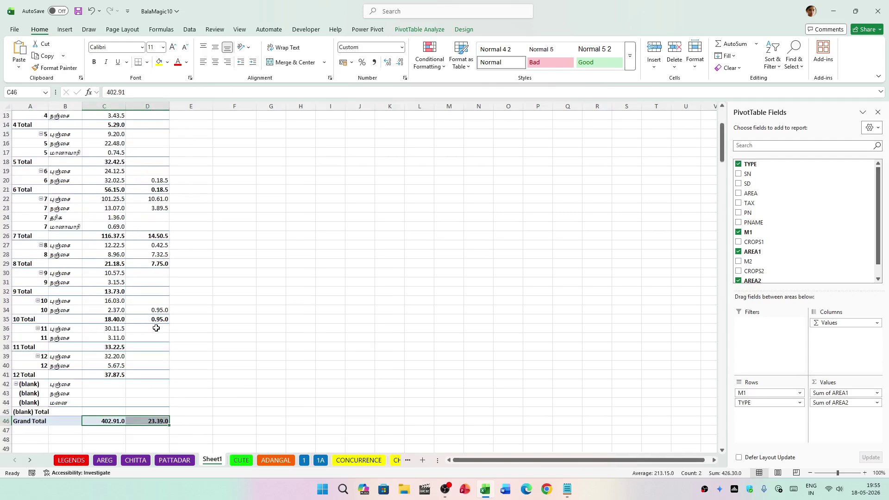
pyautogui.scroll(1, 156, 328)
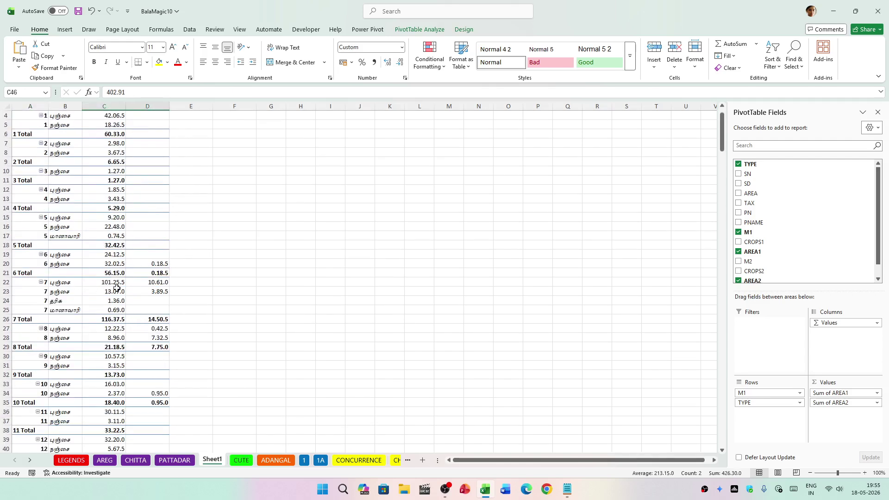
pyautogui.scroll(-3, 137, 296)
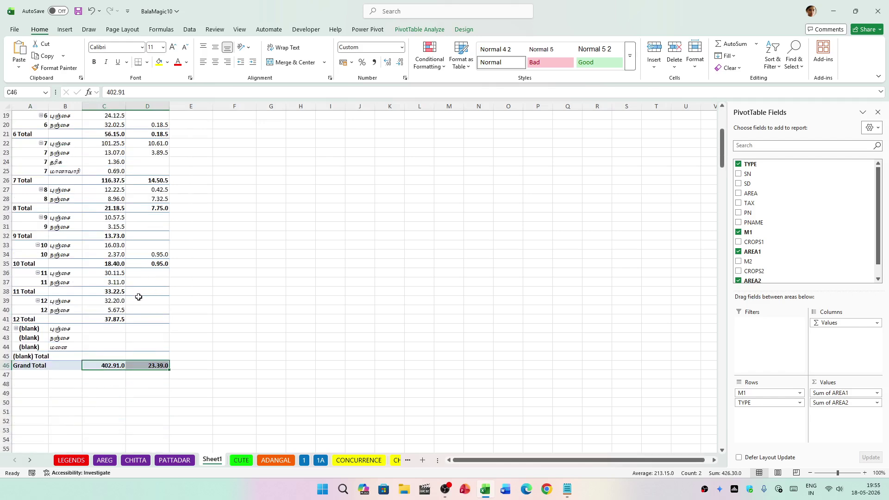
pyautogui.scroll(6, 139, 297)
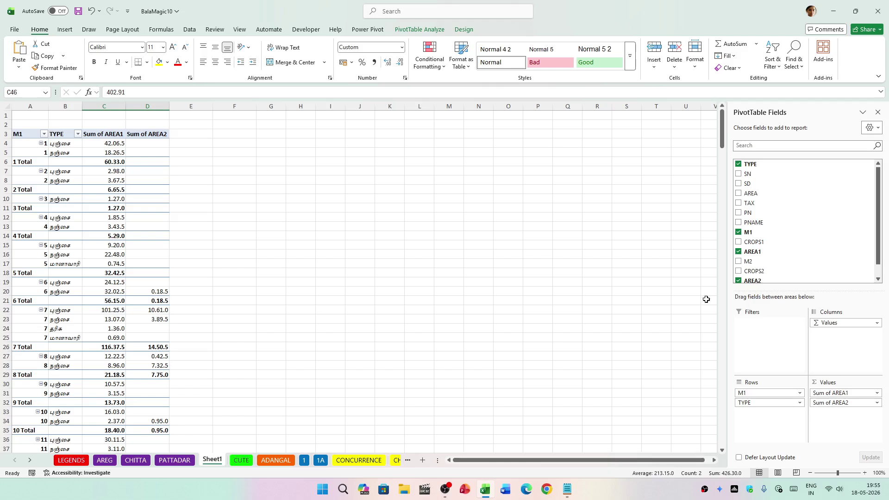
# Remove Sum of AREA2 from the pivot table's values and review the AREA1 sums by month and TYPE, including month 7.
pyautogui.moveTo(848, 402); pyautogui.dragTo(826, 267)
pyautogui.scroll(-5, 280, 273)
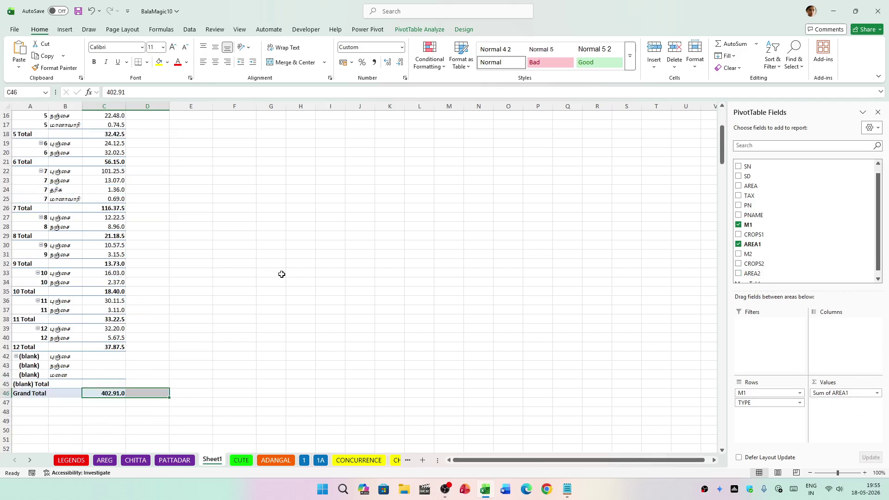
pyautogui.click(200, 319)
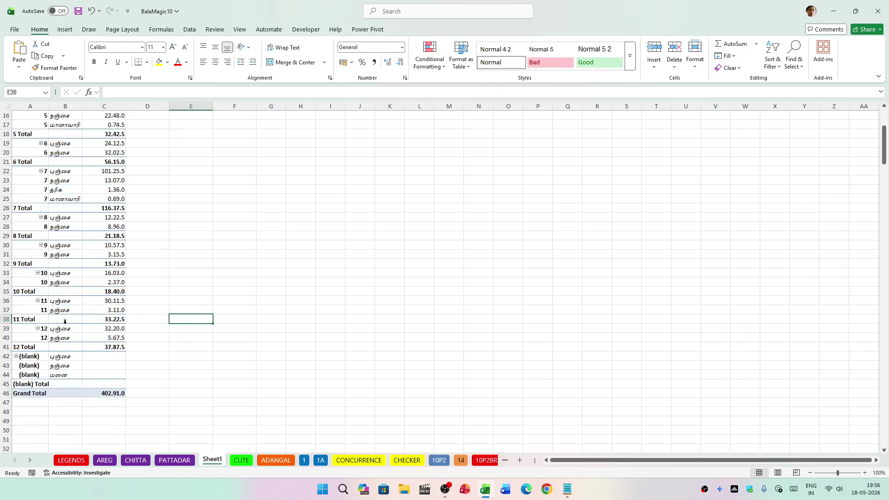
pyautogui.scroll(5, 66, 323)
pyautogui.scroll(-5, 66, 322)
pyautogui.scroll(4, 76, 328)
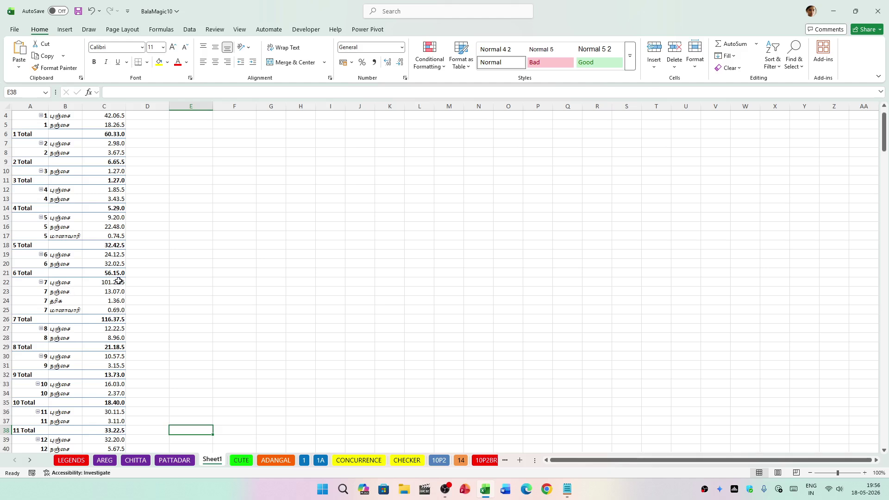
pyautogui.moveTo(118, 282); pyautogui.dragTo(115, 309)
pyautogui.scroll(1, 218, 311)
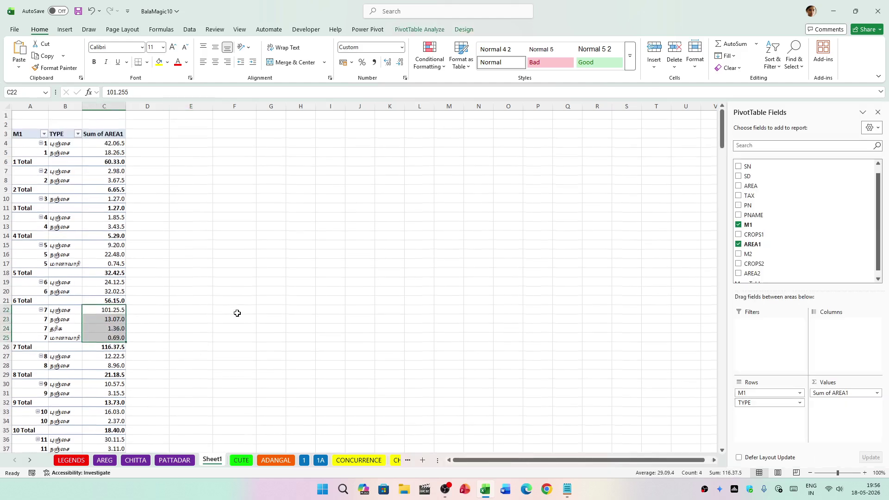
pyautogui.click(479, 263)
pyautogui.click(80, 256)
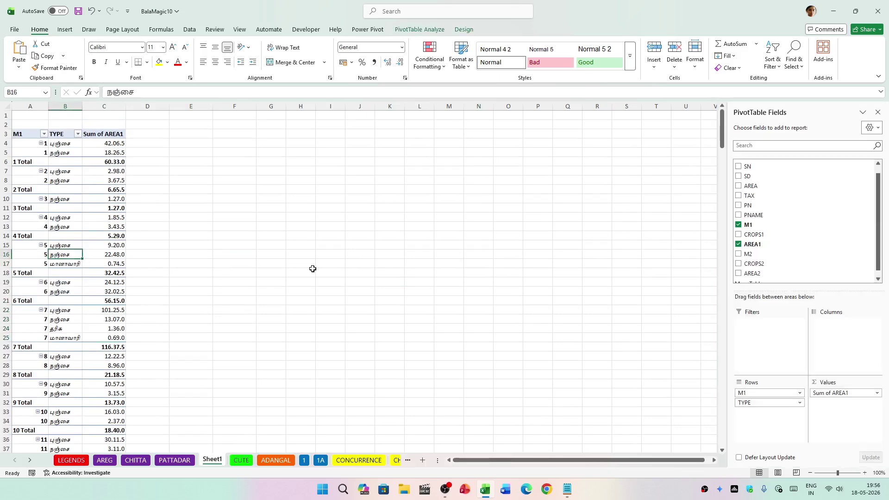
pyautogui.click(419, 29)
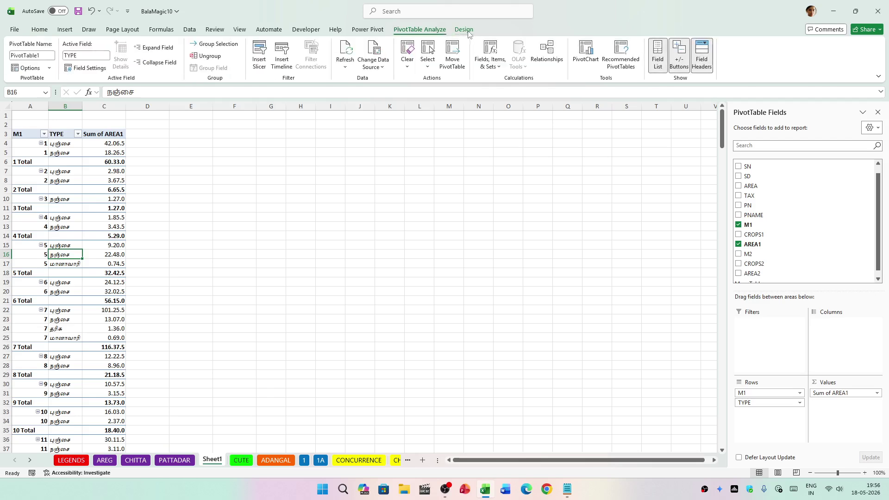
pyautogui.click(464, 30)
pyautogui.click(433, 30)
pyautogui.click(320, 251)
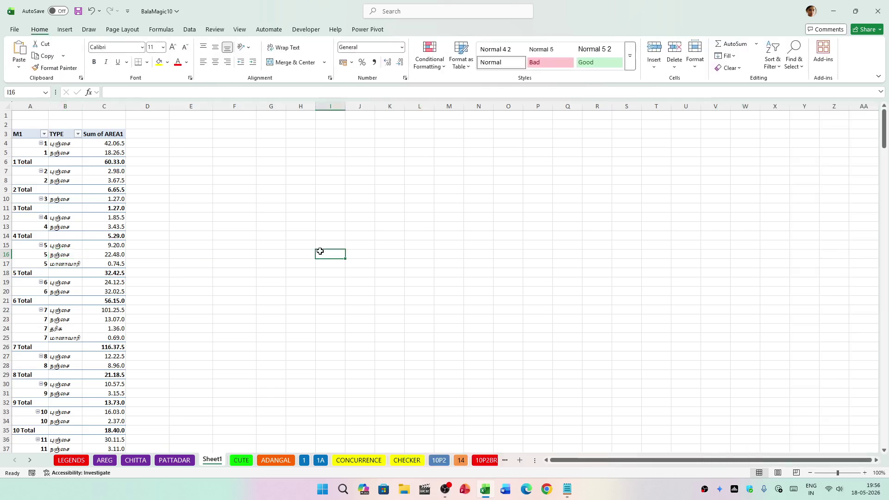
pyautogui.click(194, 271)
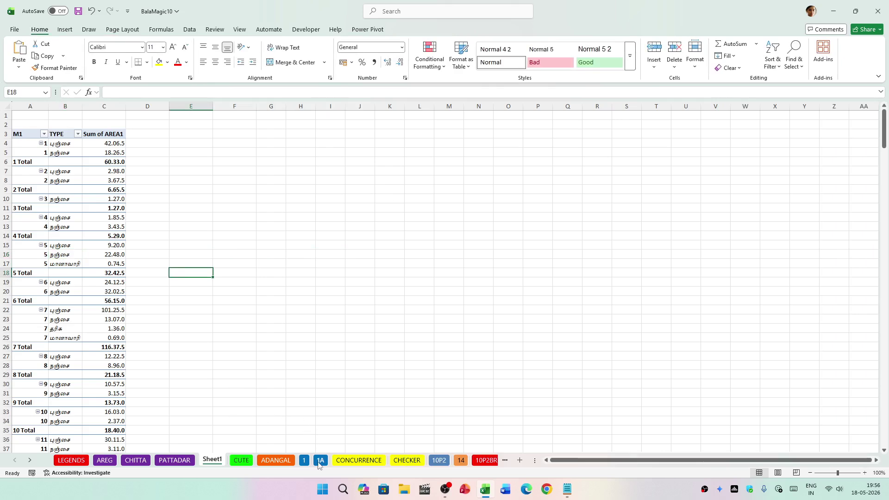
# Inspect the report layouts on sheets 1A and 1 and compare them with the month 7 AREA1 sums by TYPE on Sheet1.
pyautogui.click(320, 461)
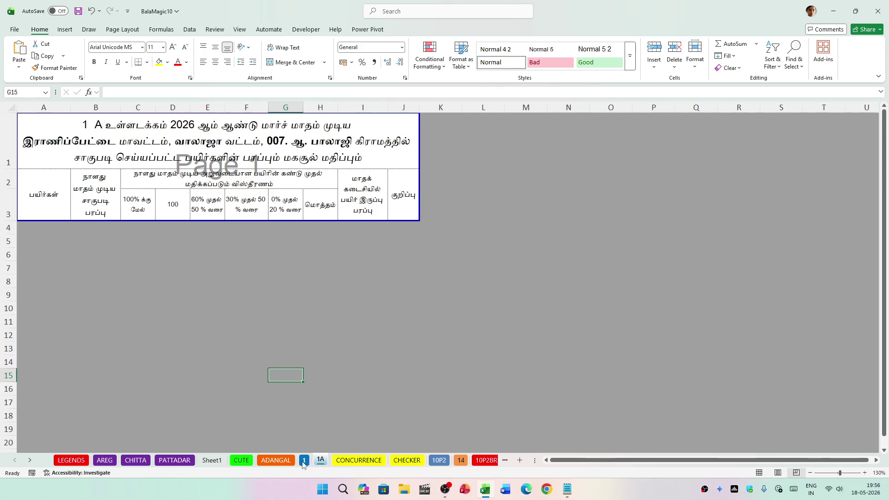
pyautogui.click(304, 461)
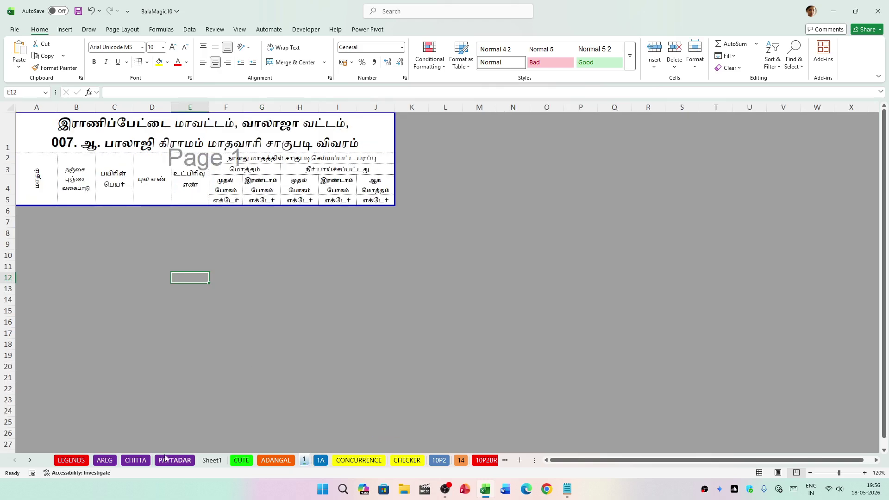
pyautogui.click(216, 460)
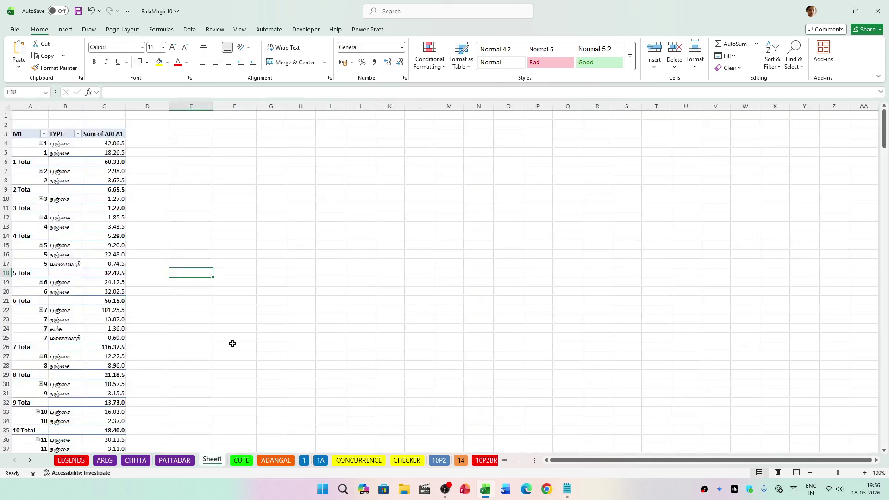
pyautogui.scroll(-3, 87, 349)
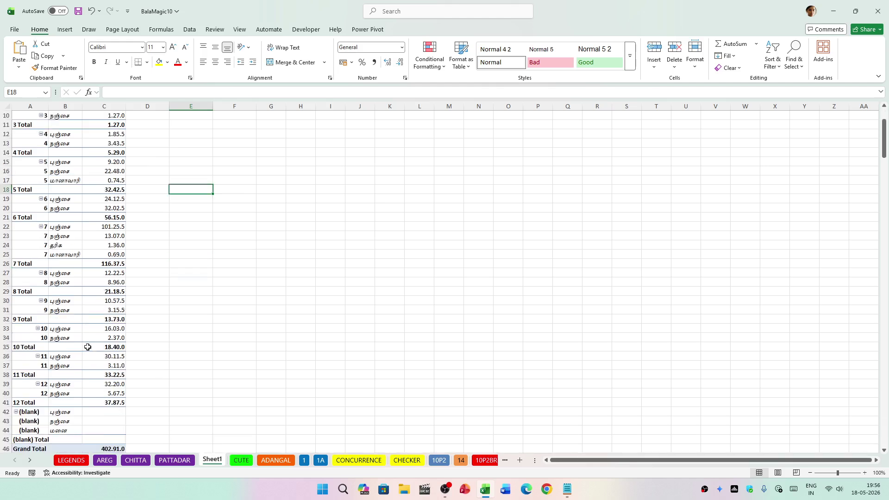
pyautogui.scroll(3, 88, 347)
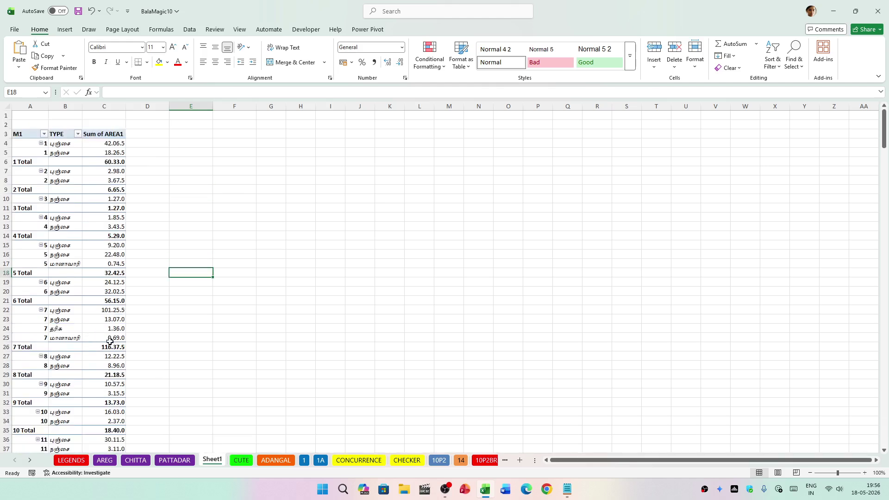
pyautogui.moveTo(112, 301)
pyautogui.moveTo(63, 312); pyautogui.dragTo(94, 338)
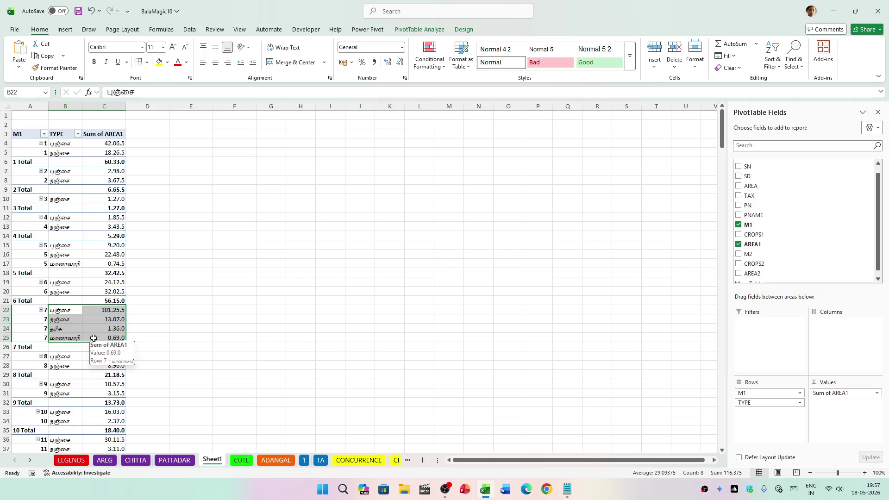
pyautogui.click(298, 319)
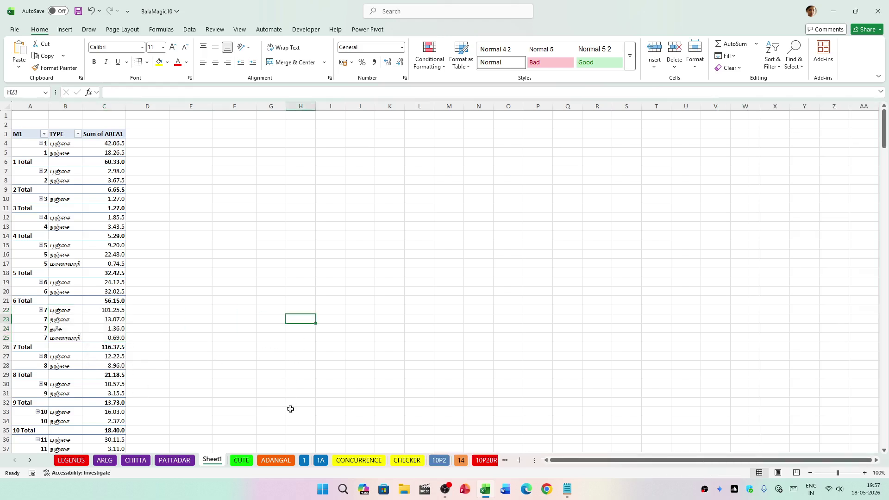
# Replace the village number and name in sheet 1's title with முகுந்தராயபுரம் from the clipboard history.
pyautogui.click(305, 460)
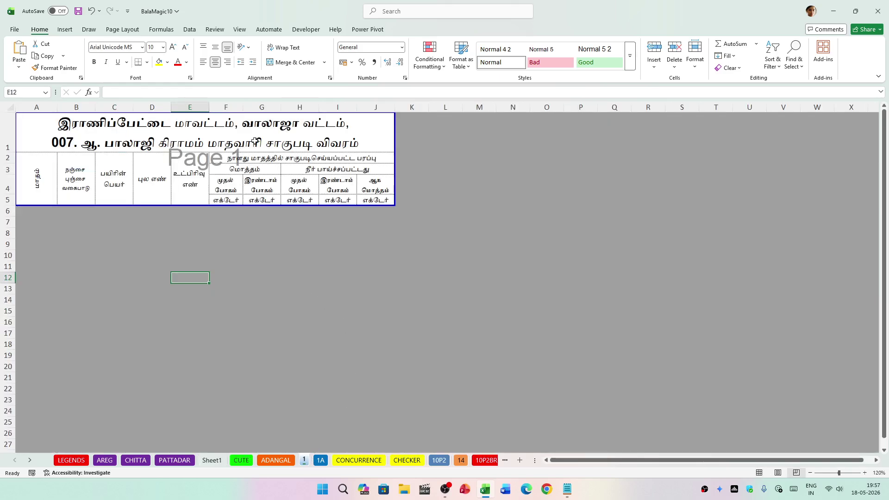
pyautogui.click(258, 126)
pyautogui.click(58, 144)
pyautogui.click(28, 143)
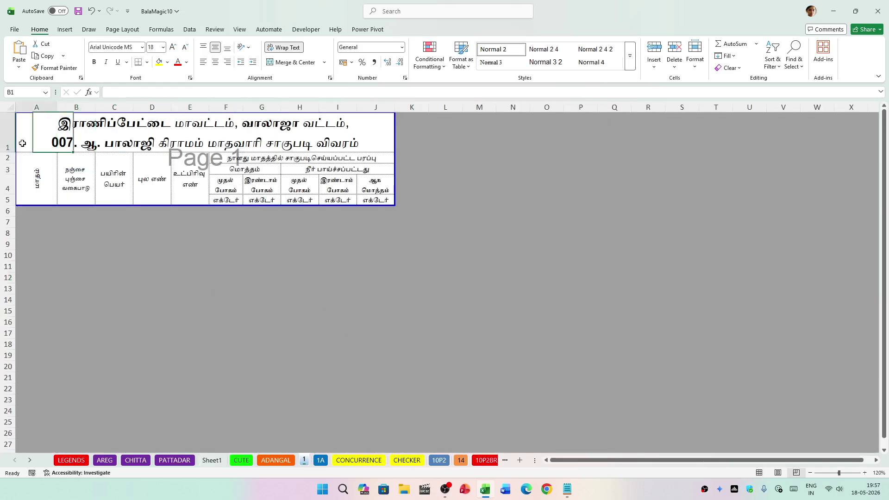
pyautogui.click(239, 92)
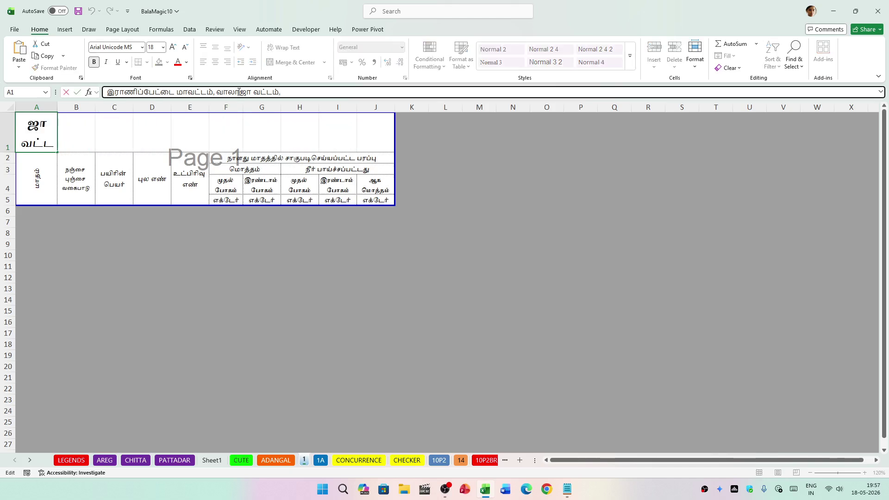
pyautogui.scroll(-1, 239, 91)
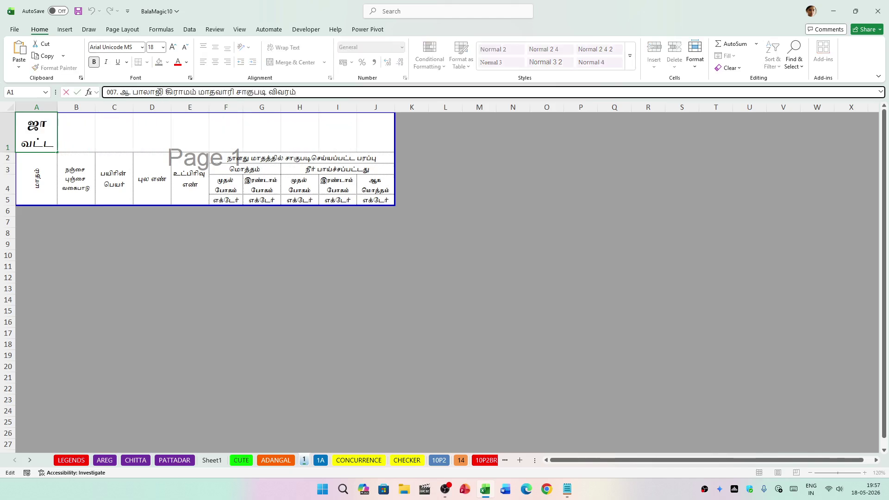
pyautogui.moveTo(165, 92); pyautogui.dragTo(100, 93)
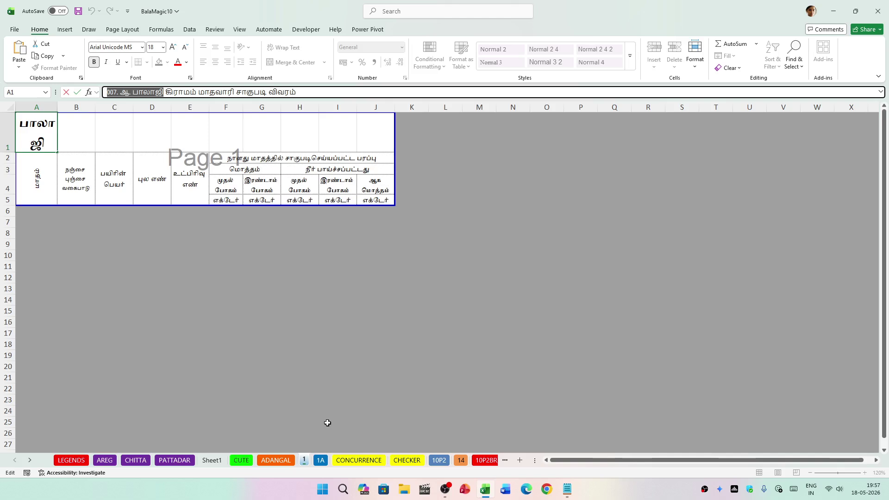
pyautogui.press('super+v')
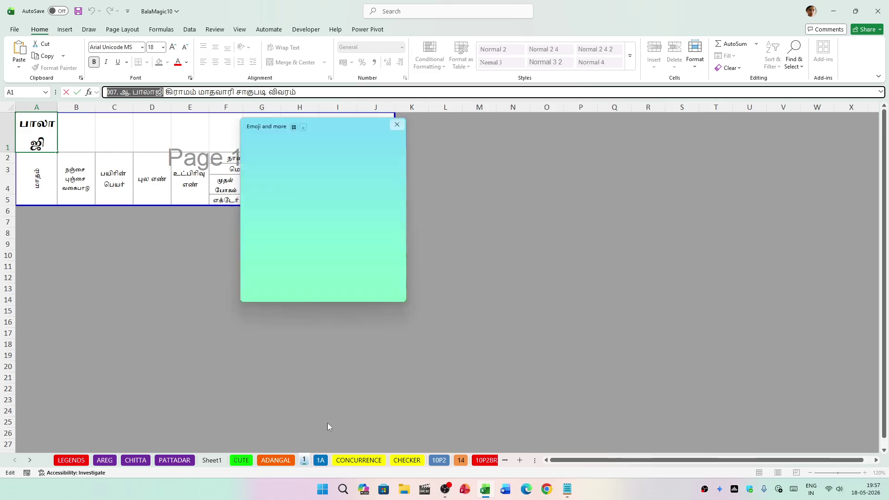
pyautogui.click(381, 153)
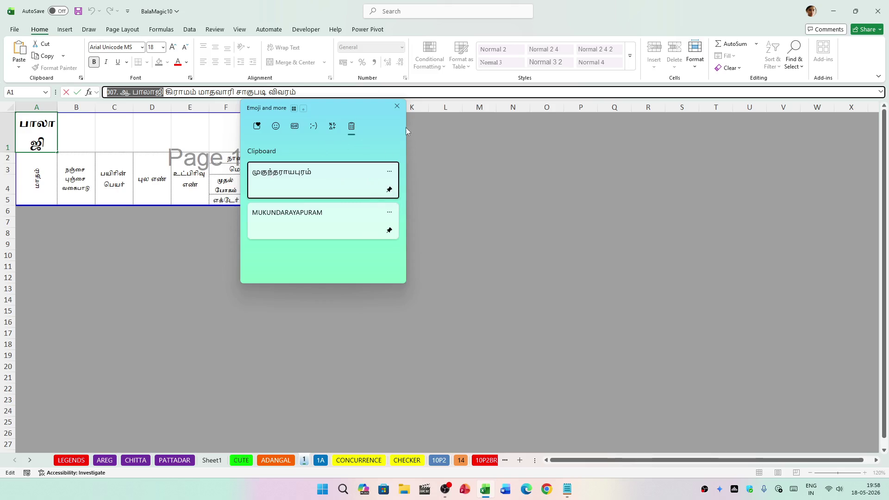
pyautogui.click(333, 182)
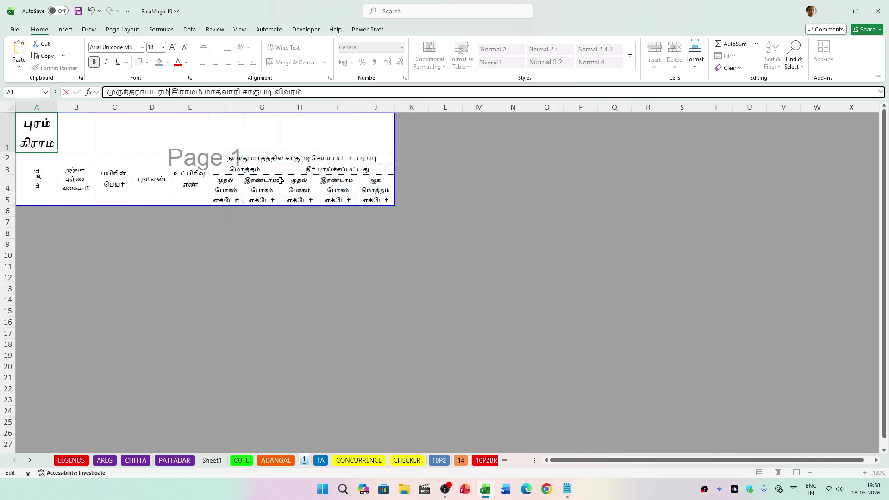
pyautogui.click(233, 268)
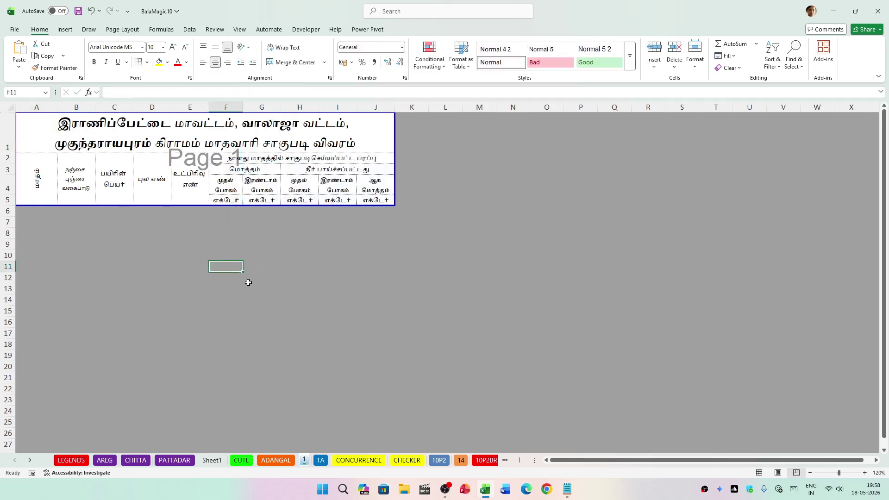
pyautogui.press('super+v')
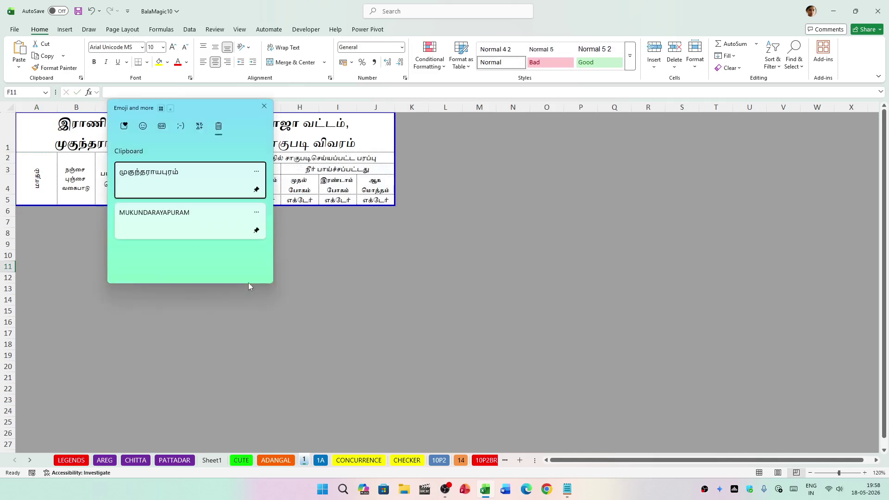
pyautogui.click(263, 109)
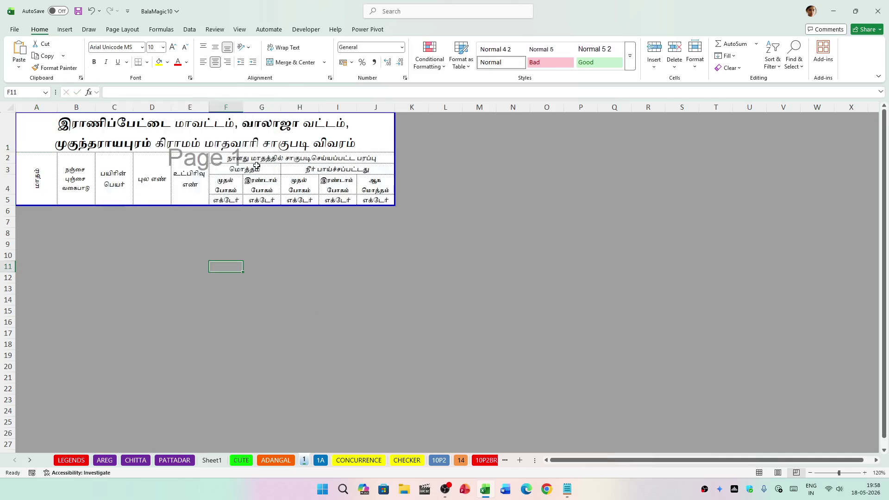
pyautogui.click(275, 285)
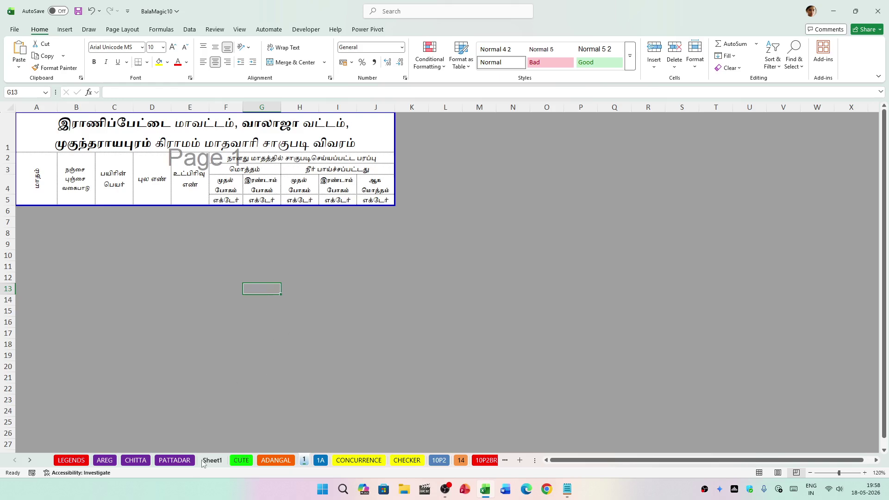
pyautogui.click(230, 311)
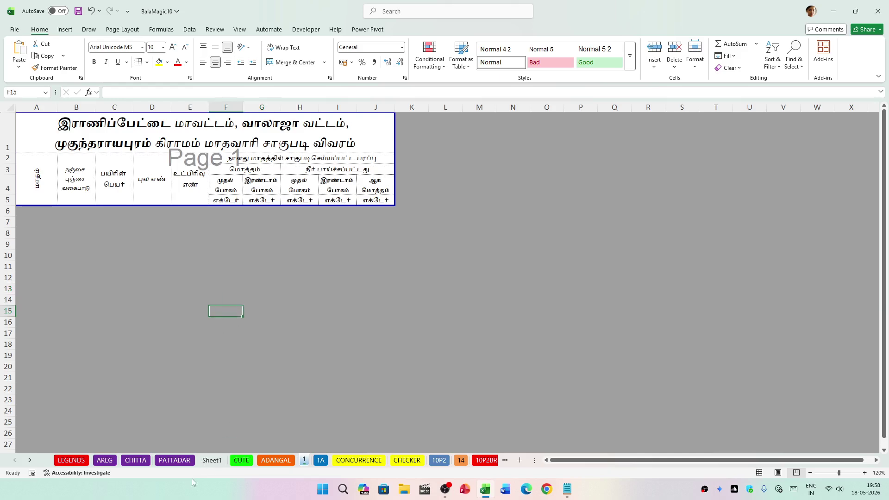
# Look over the CUTE sheet from its first row and check the AREG and PATTADAR sheets for source data.
pyautogui.click(240, 460)
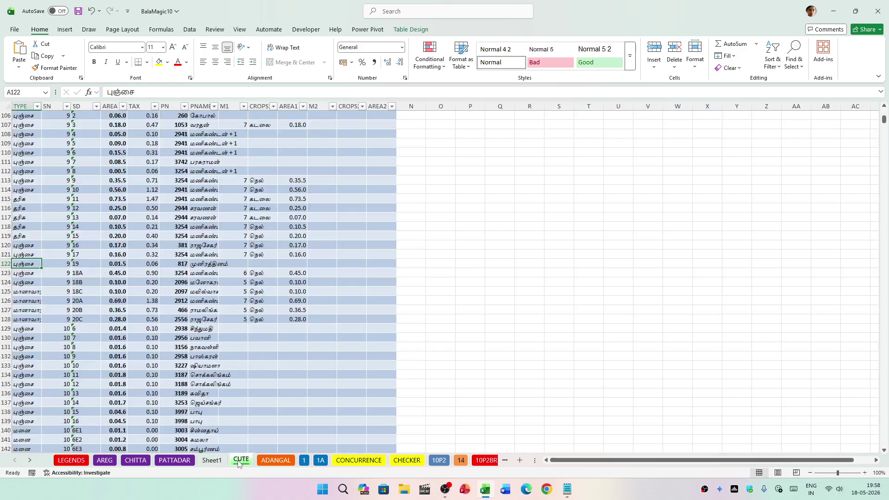
pyautogui.scroll(3, 412, 371)
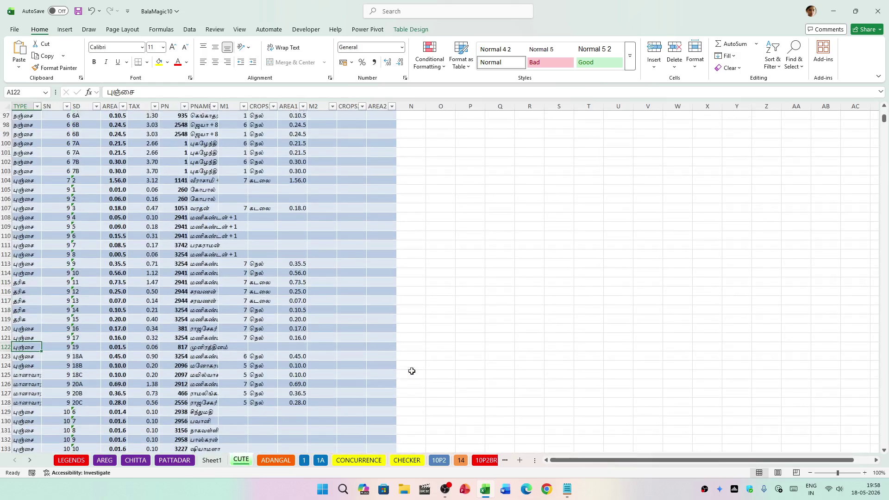
pyautogui.moveTo(885, 119); pyautogui.dragTo(884, 112)
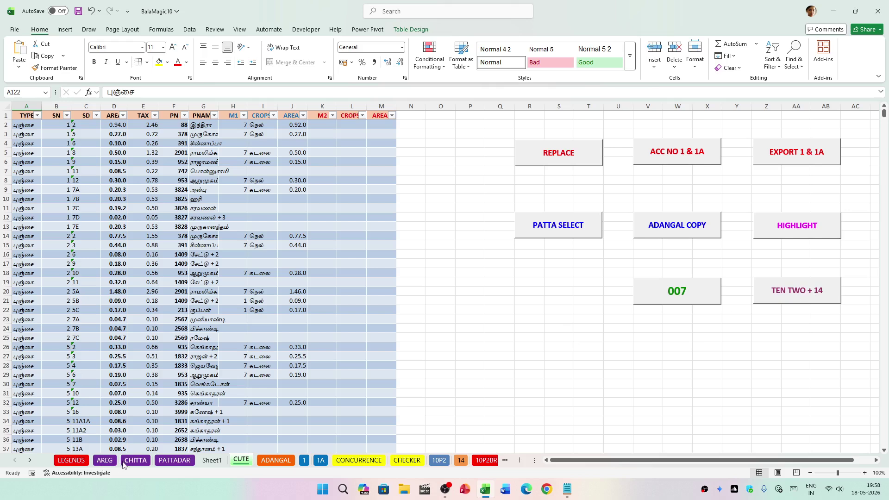
pyautogui.click(106, 464)
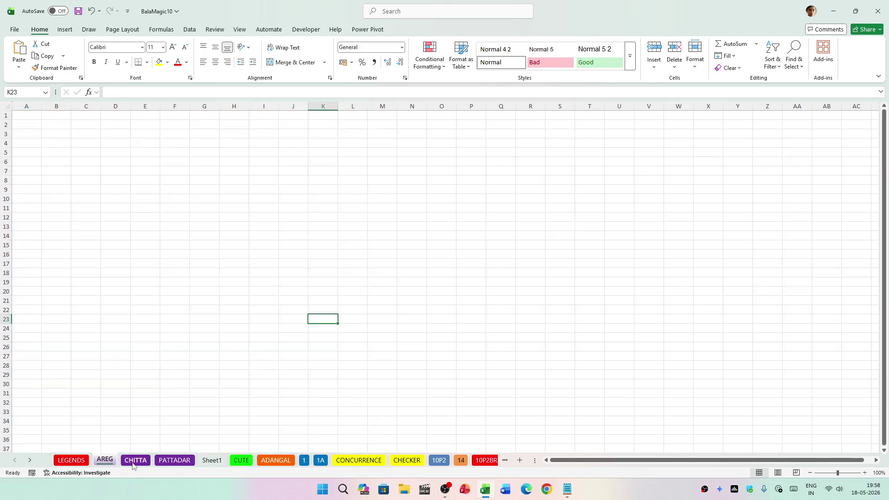
pyautogui.click(163, 461)
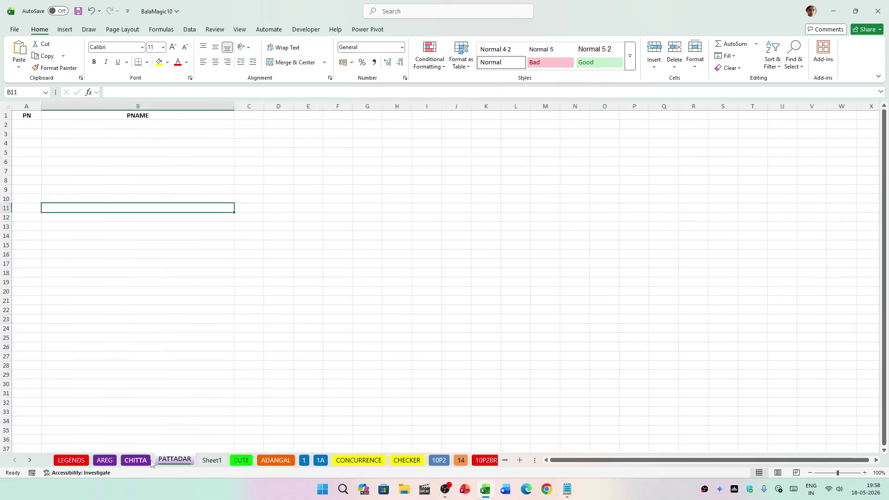
pyautogui.click(105, 460)
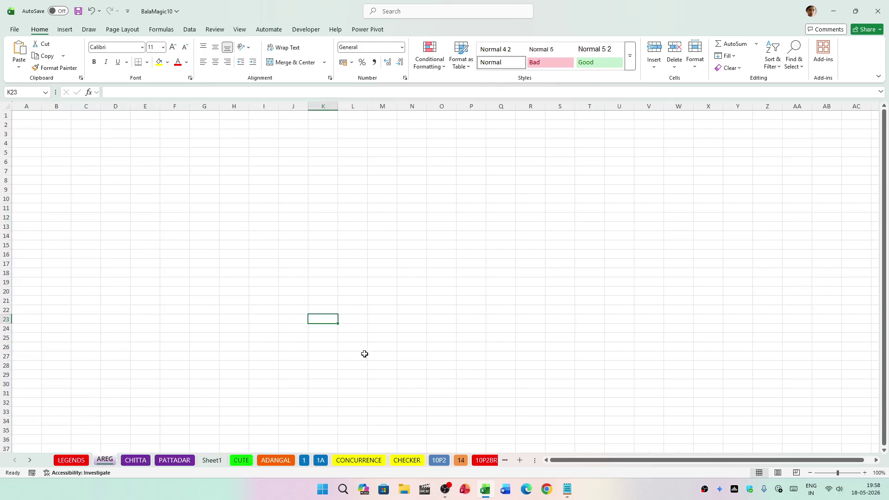
pyautogui.click(236, 462)
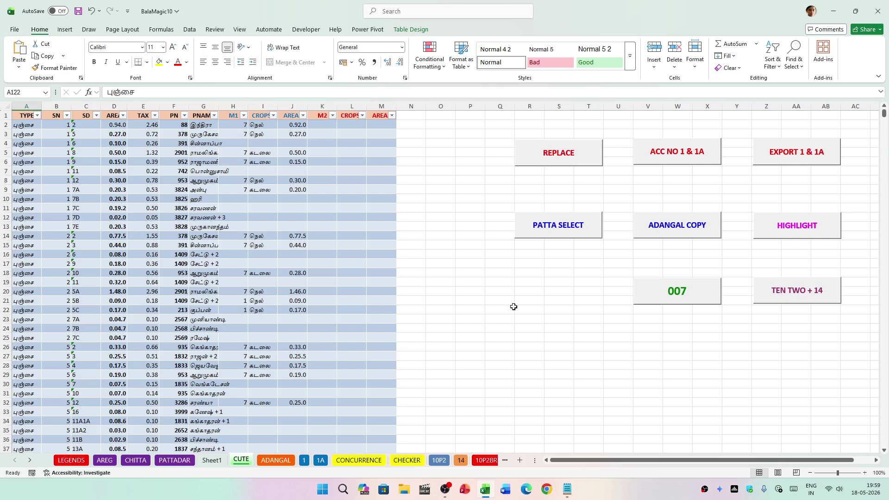
# Review the land-record extracts pasted into the AREG and CHITTA sheets and check the PATTADAR sheet.
pyautogui.click(632, 498)
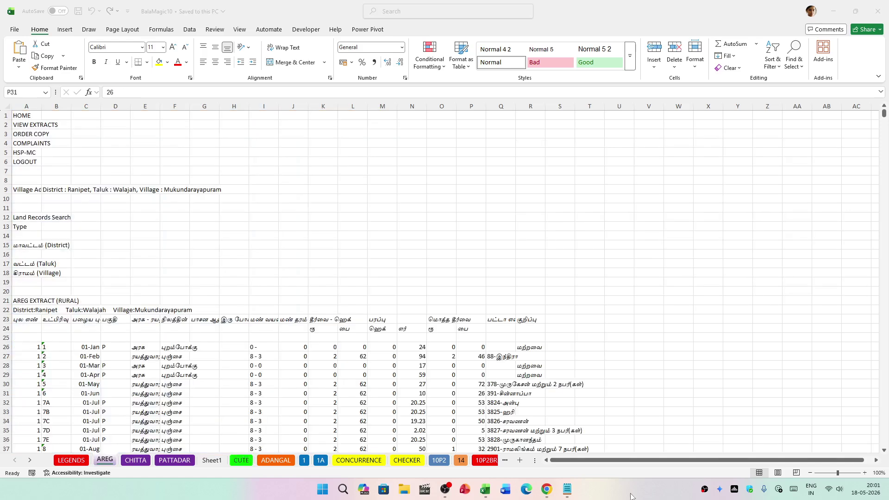
pyautogui.click(136, 460)
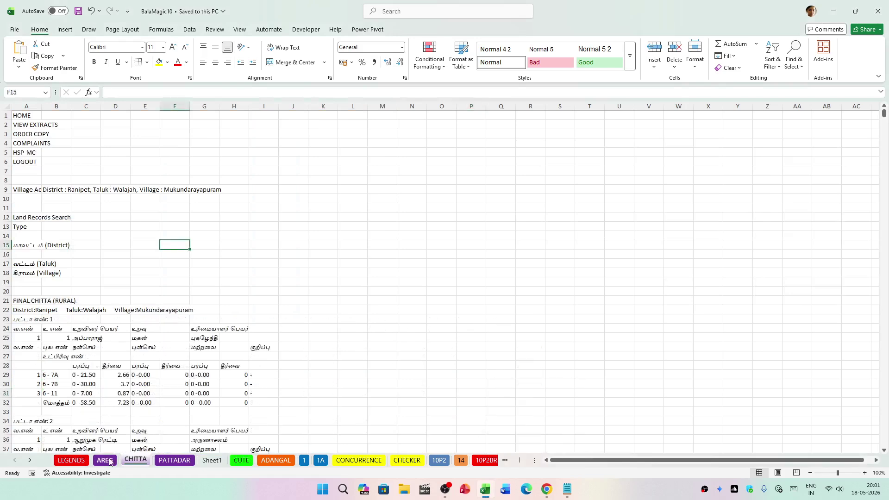
pyautogui.click(174, 460)
# Run the TEN TWO + 14 macro from the CUTE sheet with Punjai First, Gaali Patta filled and 48 rows per page.
pyautogui.click(242, 460)
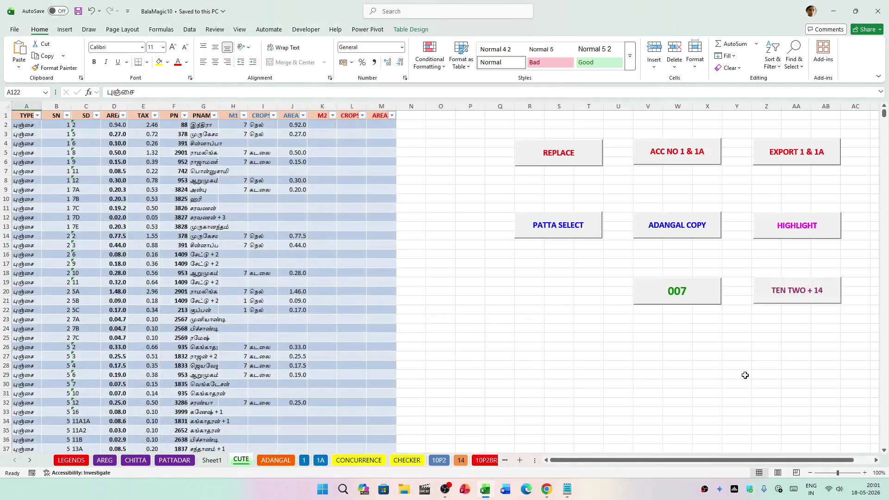
pyautogui.click(794, 297)
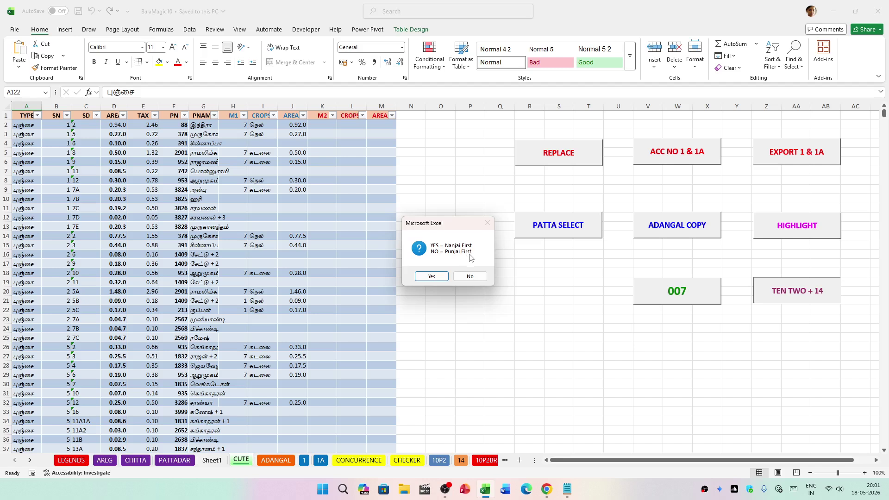
pyautogui.click(472, 278)
pyautogui.click(471, 276)
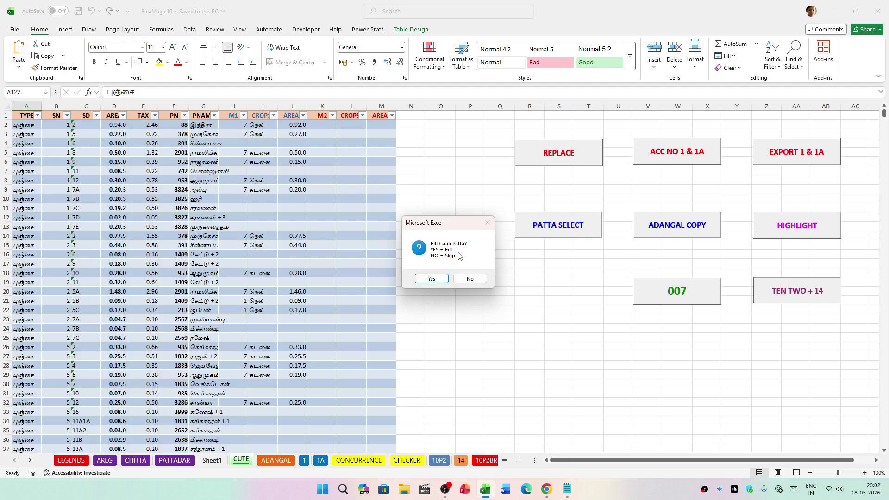
pyautogui.click(432, 279)
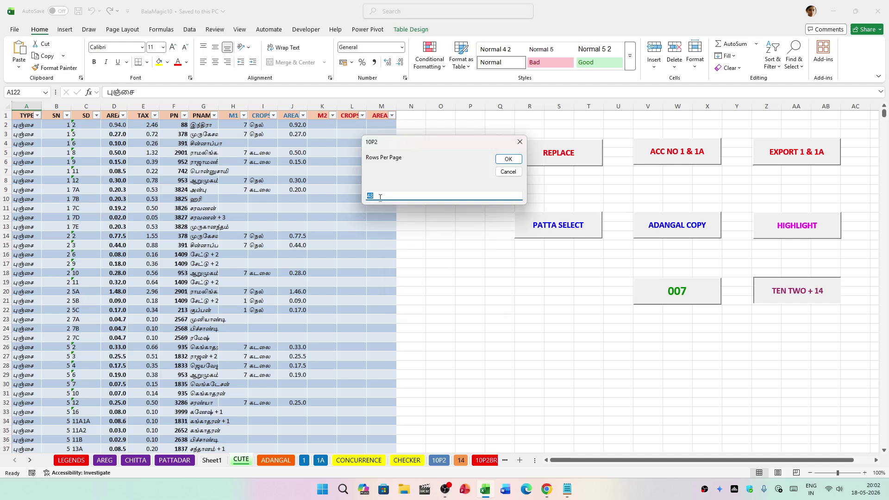
pyautogui.click(502, 160)
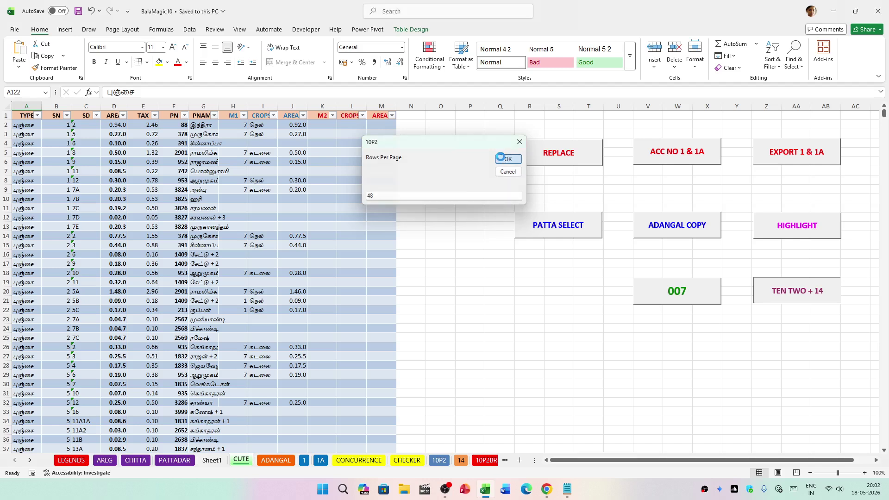
pyautogui.click(502, 160)
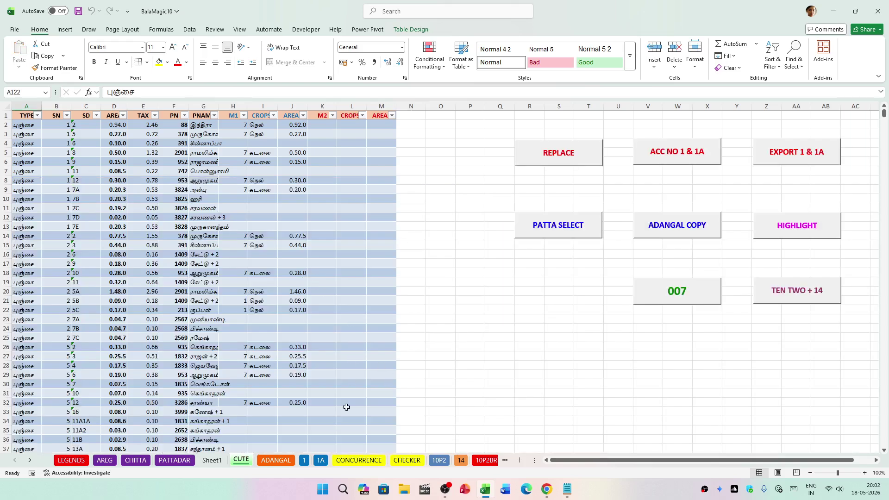
# Inspect the generated 10P2 and 14 sheets, including the patta entries, tax amounts and Gaali Patta rows.
pyautogui.click(440, 459)
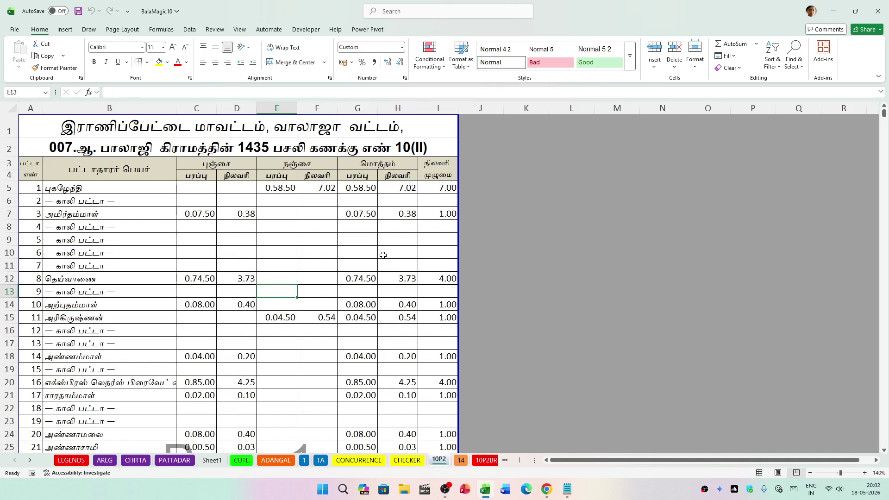
pyautogui.click(401, 190)
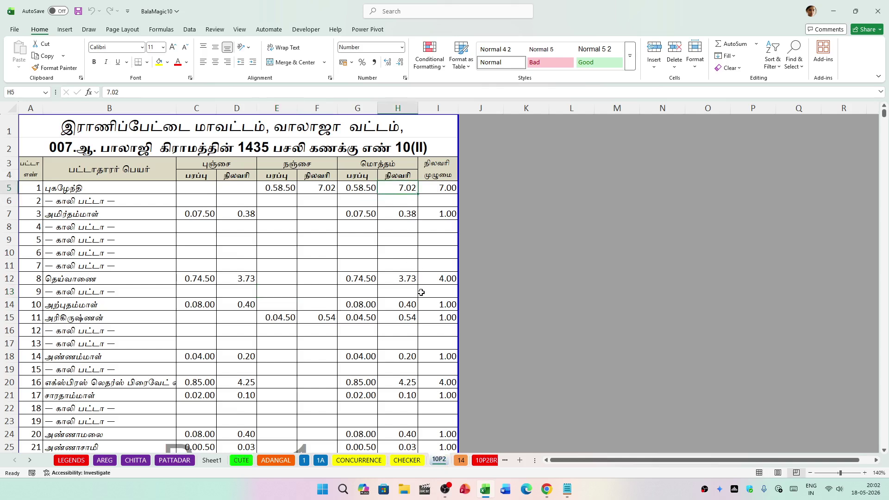
pyautogui.click(461, 461)
pyautogui.click(75, 241)
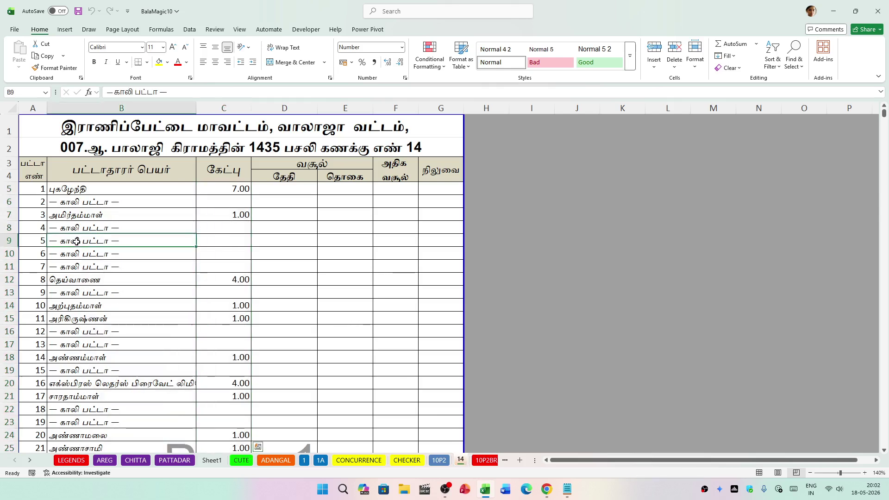
pyautogui.scroll(-12, 331, 363)
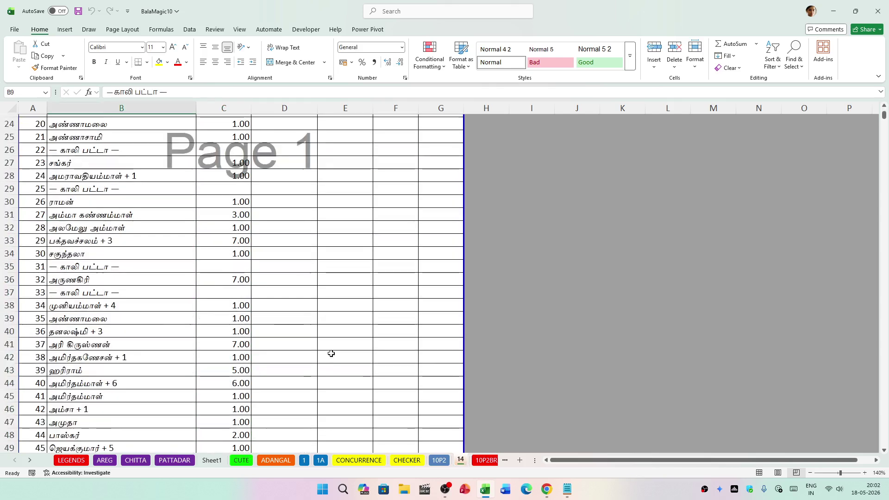
pyautogui.scroll(4, 254, 369)
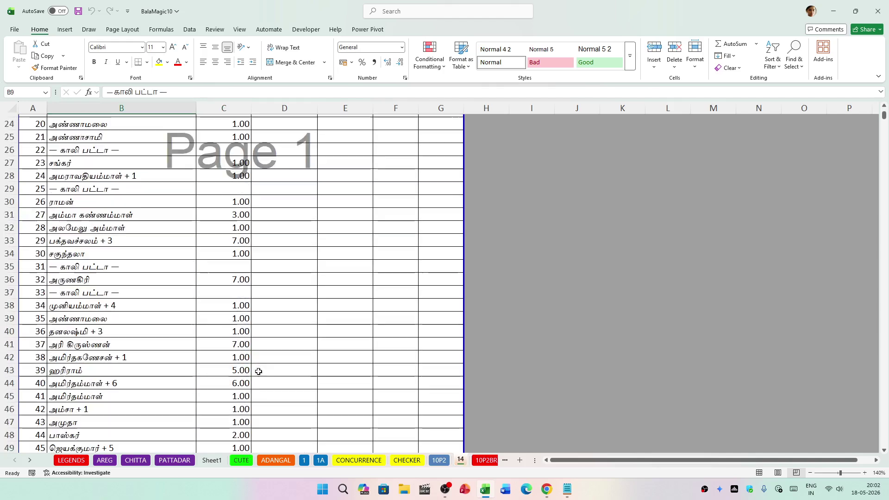
# Review the 10P2 sheet's page subtotals, grand total and page-wise summary.
pyautogui.click(439, 460)
pyautogui.scroll(-10, 349, 336)
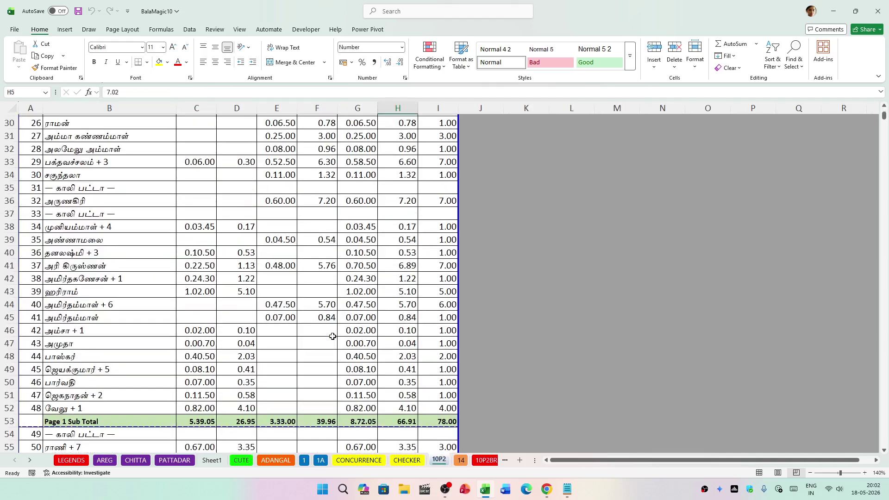
pyautogui.moveTo(884, 122); pyautogui.dragTo(884, 444)
pyautogui.scroll(20, 141, 391)
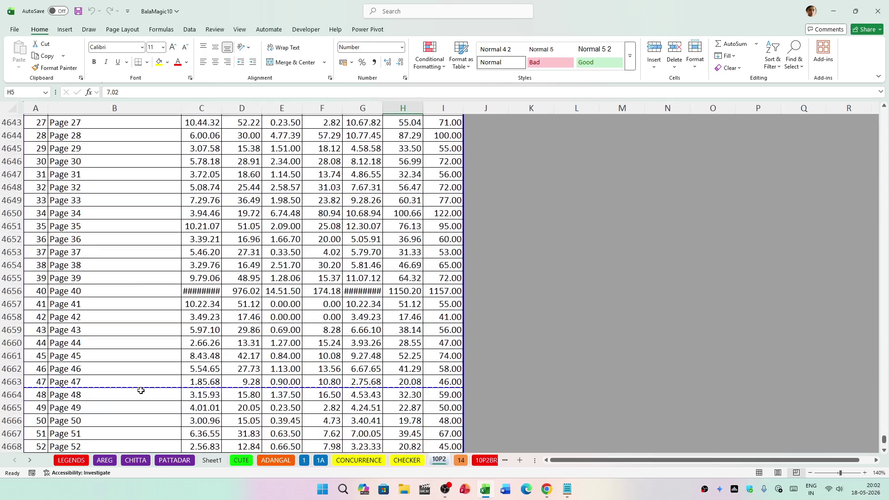
pyautogui.scroll(4, 141, 391)
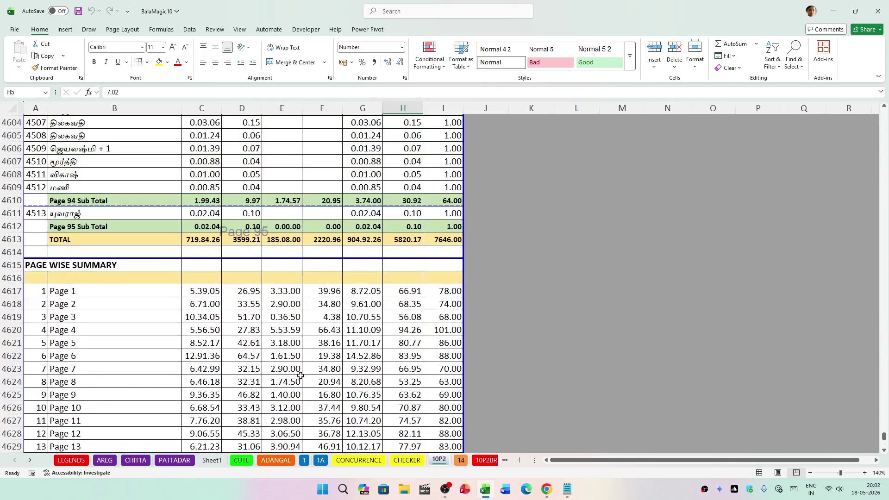
pyautogui.scroll(-12, 315, 373)
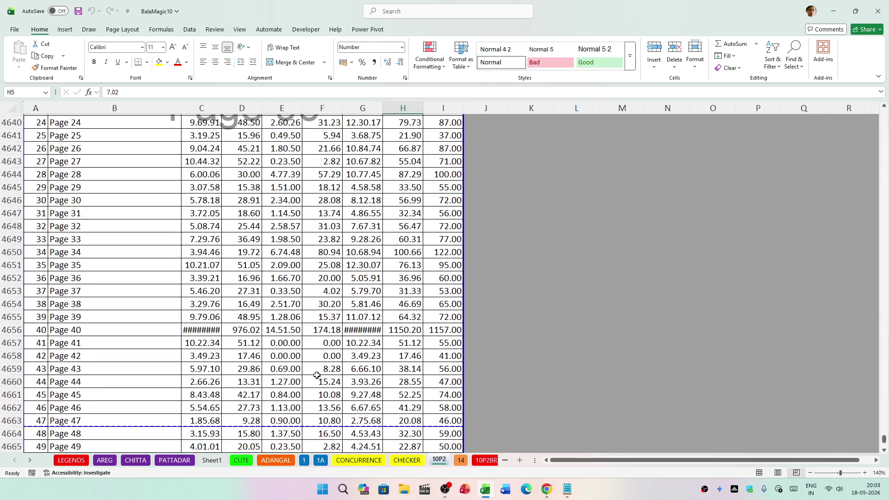
# Examine the Page 40 areas in the 10P2 page-wise summary, starting with cell C4656, at 260% zoom.
pyautogui.click(219, 334)
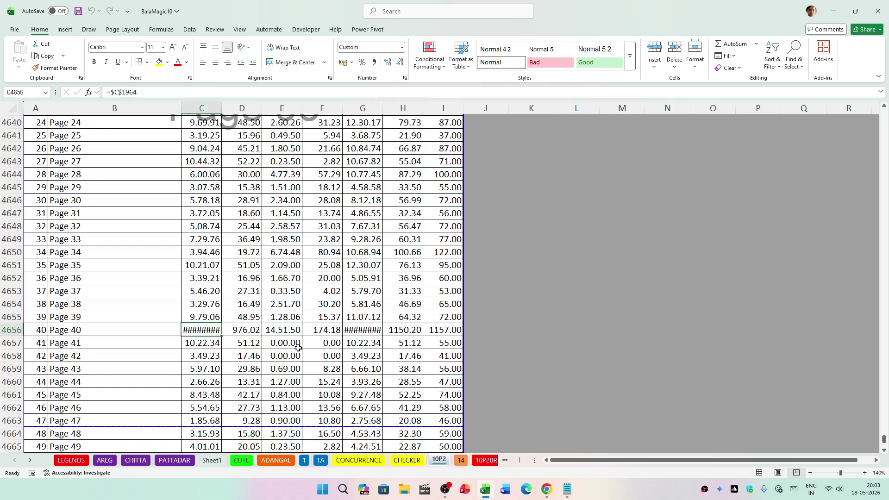
pyautogui.scroll(-2, 299, 347)
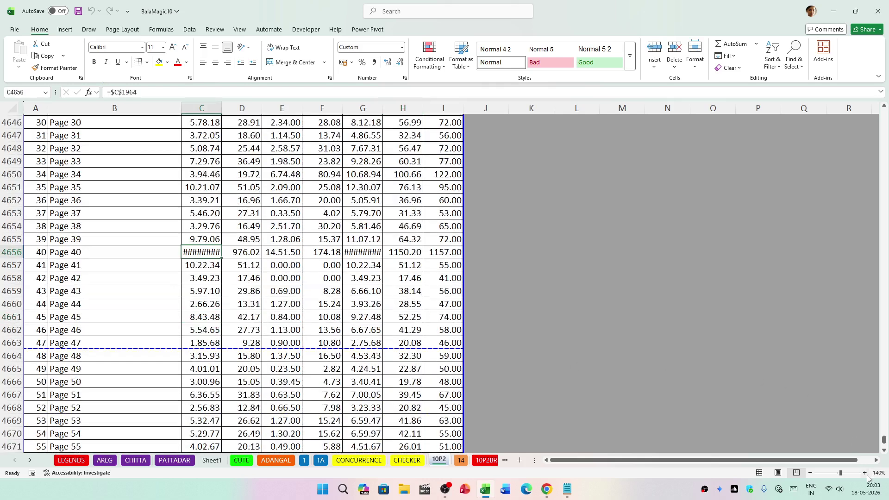
pyautogui.click(865, 472)
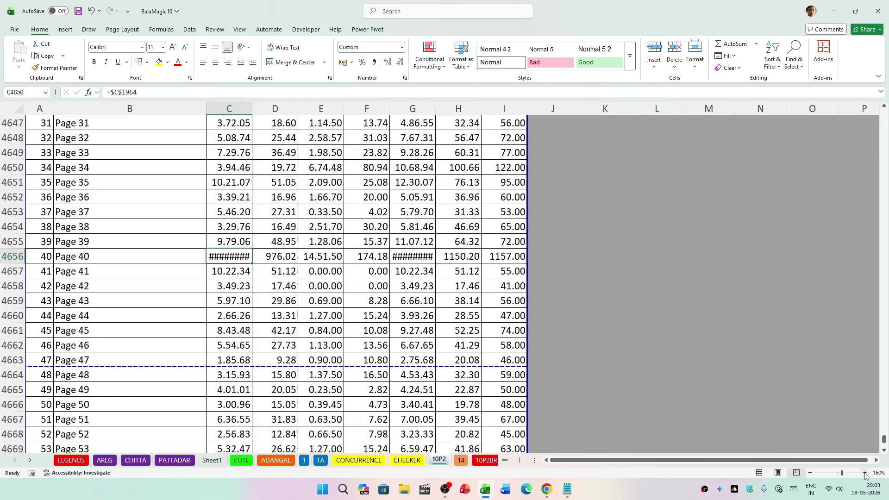
pyautogui.click(864, 473)
pyautogui.click(864, 473)
pyautogui.click(864, 473)
pyautogui.click(865, 473)
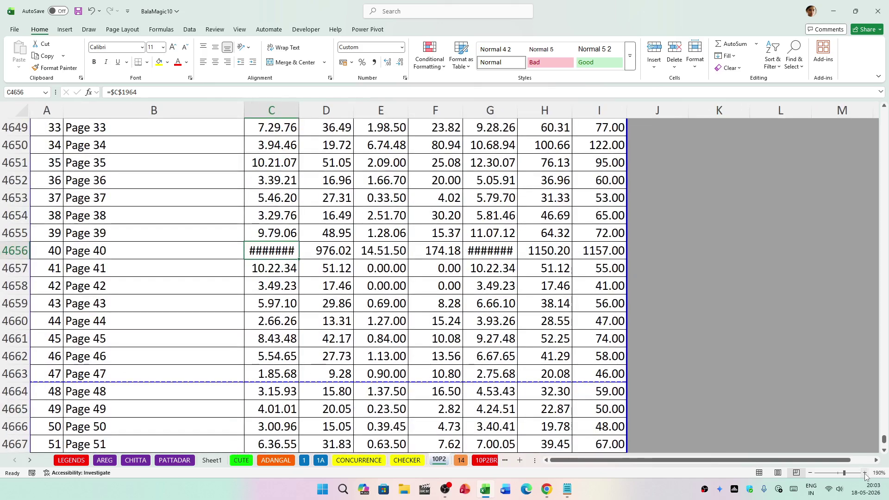
pyautogui.click(865, 473)
pyautogui.click(865, 474)
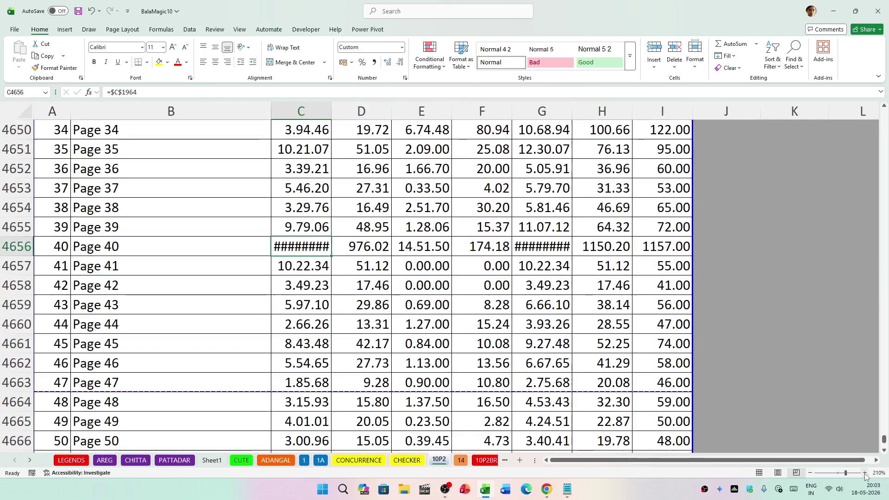
pyautogui.click(864, 473)
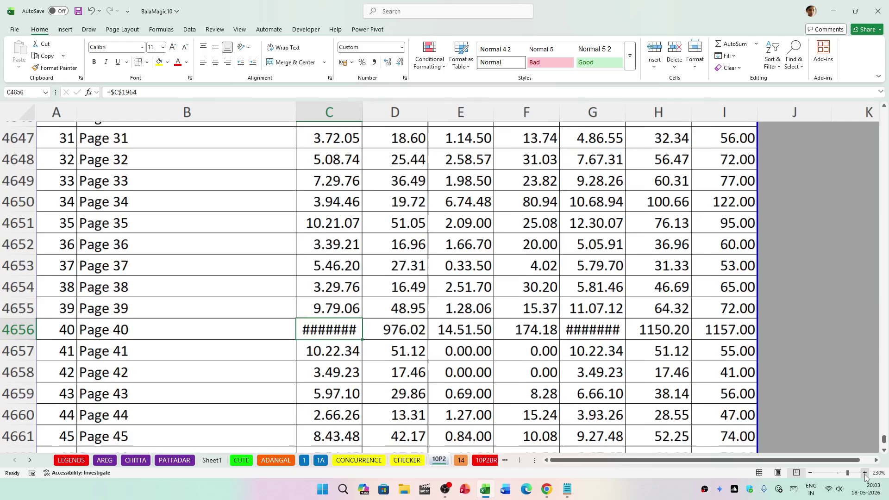
pyautogui.click(864, 473)
pyautogui.click(865, 473)
pyautogui.click(864, 473)
pyautogui.click(864, 473)
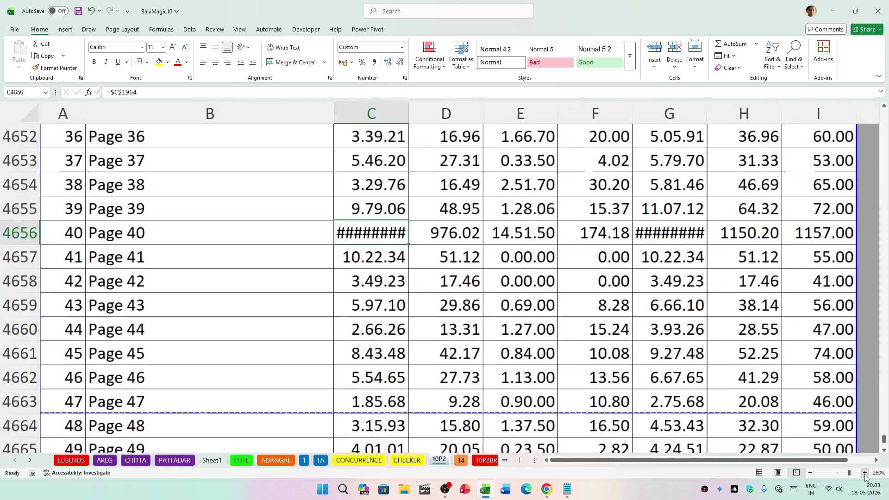
# Enlarge the page-wise summary to 330% to read the full Page 40 areas, and restore the zoom to 100%.
pyautogui.click(864, 473)
pyautogui.click(864, 472)
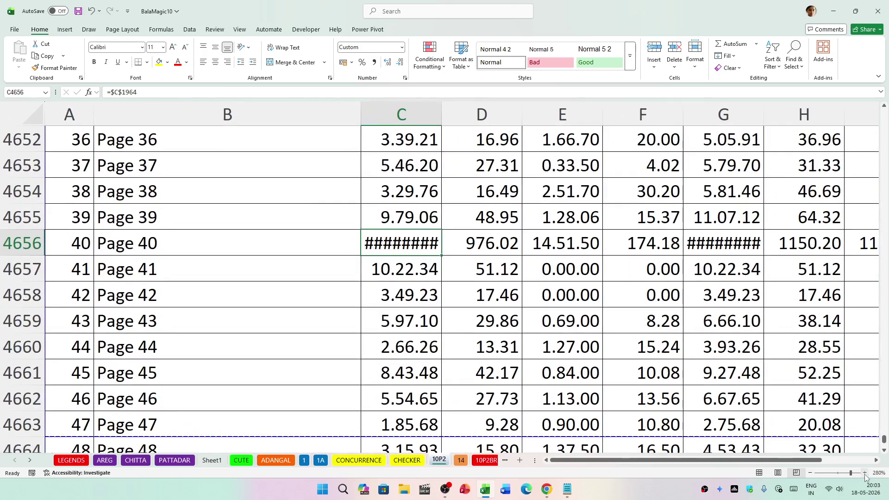
pyautogui.click(864, 473)
pyautogui.click(864, 473)
pyautogui.click(864, 473)
pyautogui.click(865, 473)
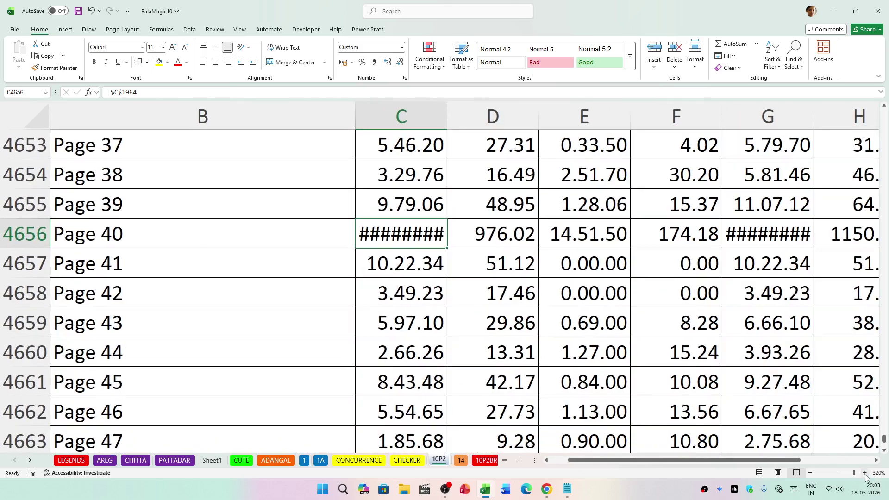
pyautogui.click(864, 473)
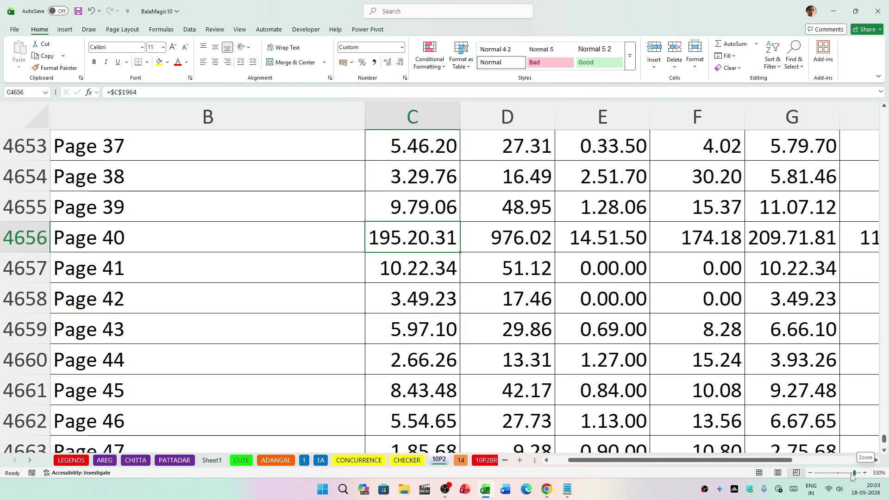
pyautogui.moveTo(857, 475); pyautogui.dragTo(838, 475)
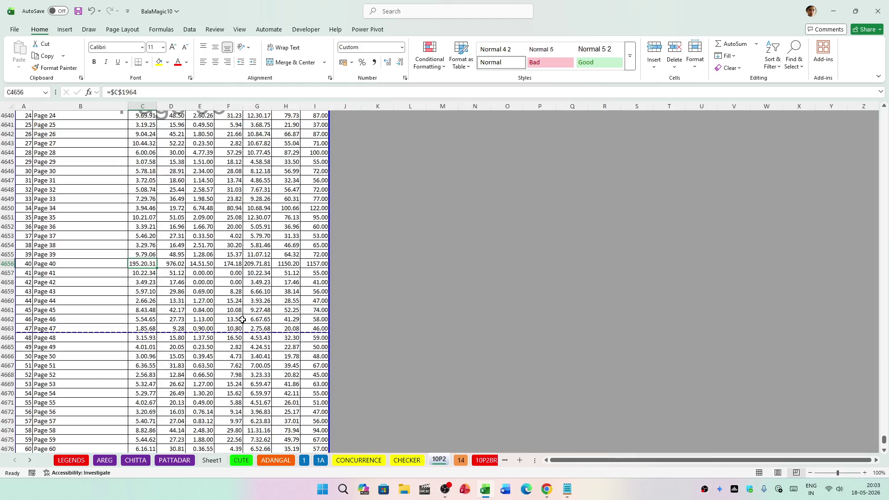
pyautogui.scroll(3, 241, 324)
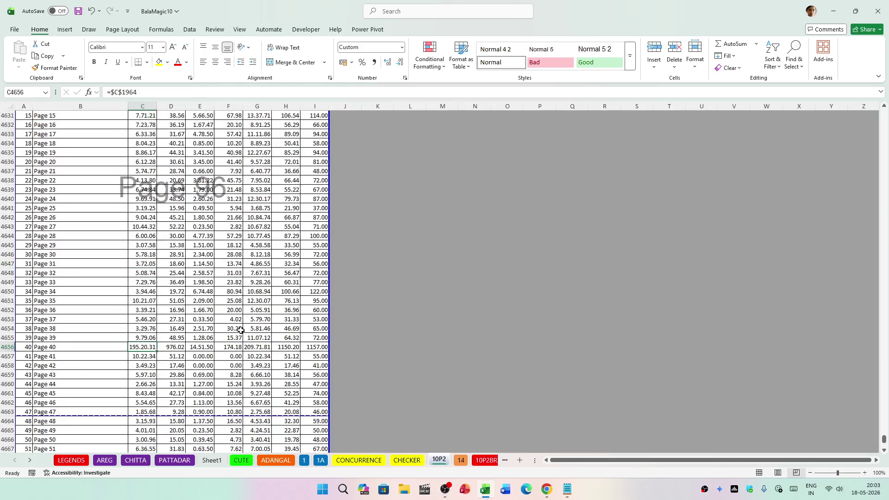
pyautogui.click(241, 329)
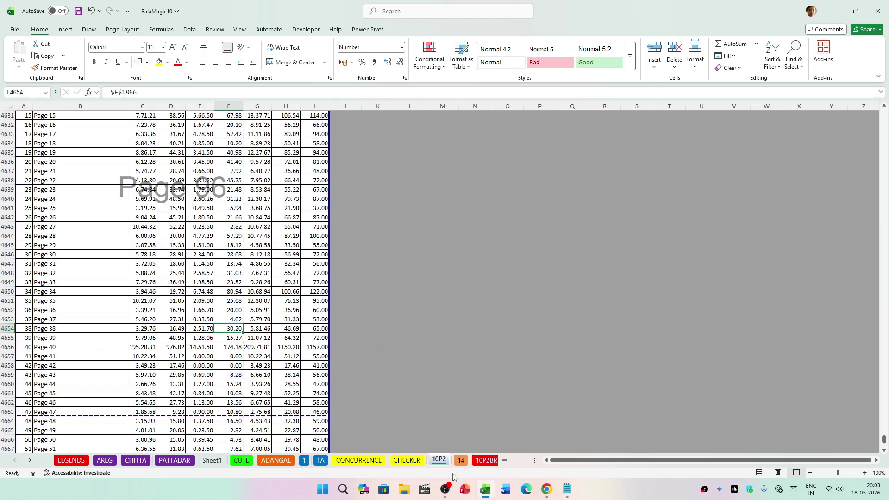
# Review the assessment columns in the 10P2BR sheet and look over the 10P2 ABS, 14 ABS and ACC NO 12 abstract sheets.
pyautogui.click(484, 459)
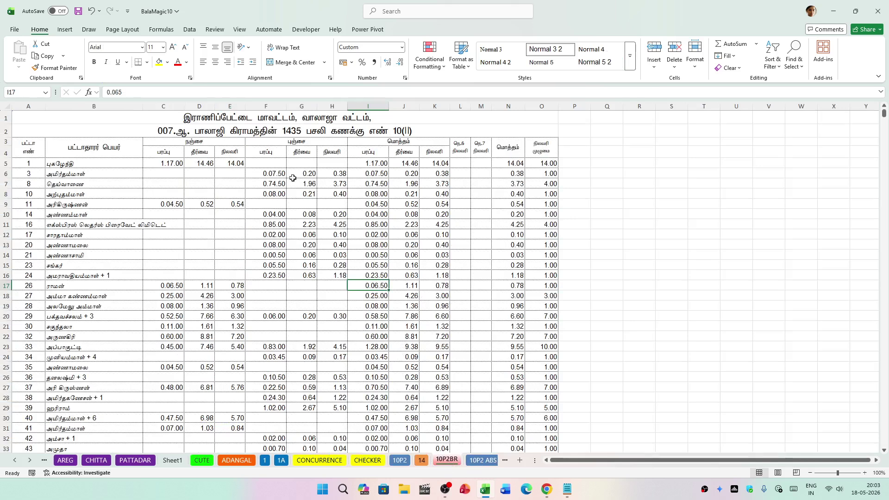
pyautogui.moveTo(301, 163); pyautogui.dragTo(301, 305)
pyautogui.moveTo(331, 163); pyautogui.dragTo(343, 239)
pyautogui.click(442, 224)
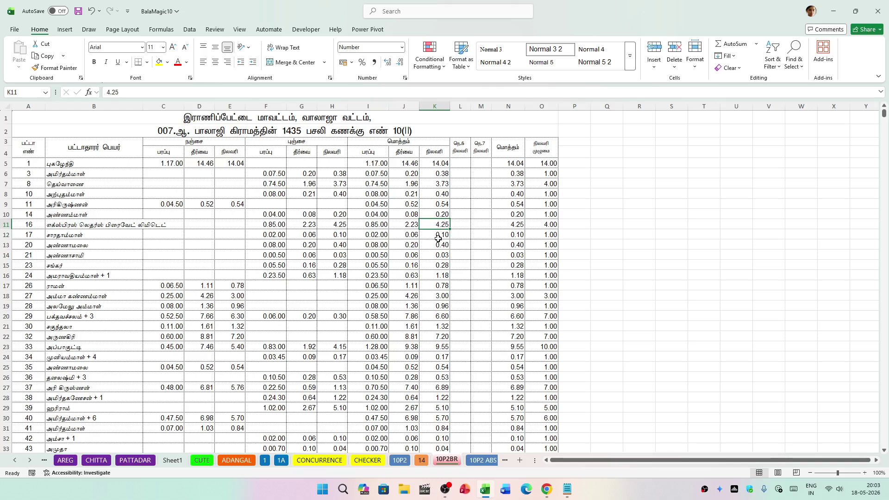
pyautogui.click(480, 462)
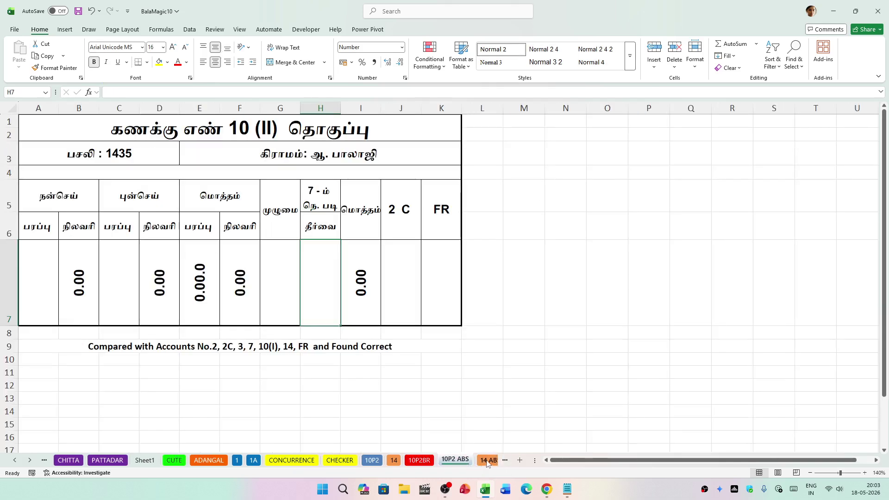
pyautogui.click(487, 461)
pyautogui.click(486, 461)
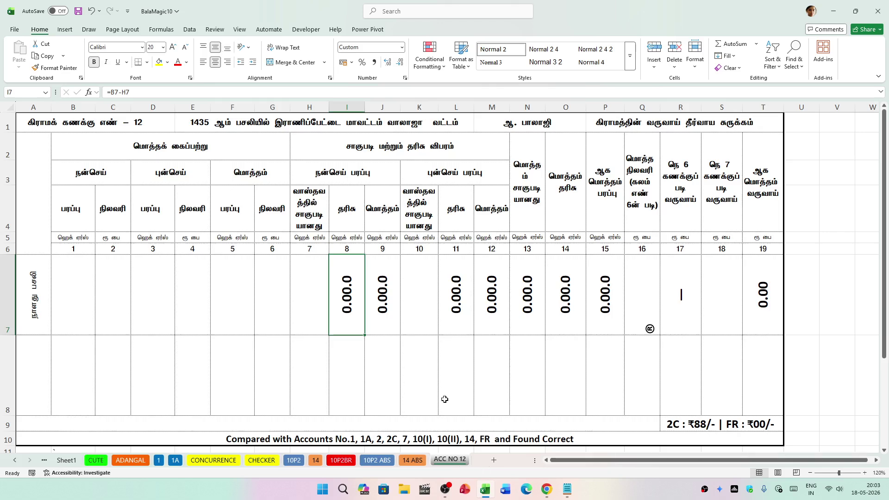
pyautogui.click(69, 290)
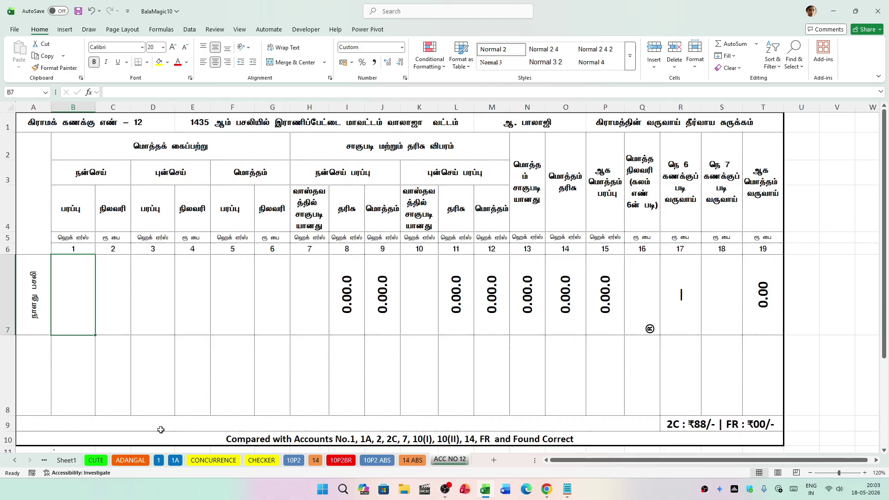
# Check the pivot table's fields on Sheet1 and look over the PATTADAR, CHITTA and AREG source sheets.
pyautogui.click(69, 460)
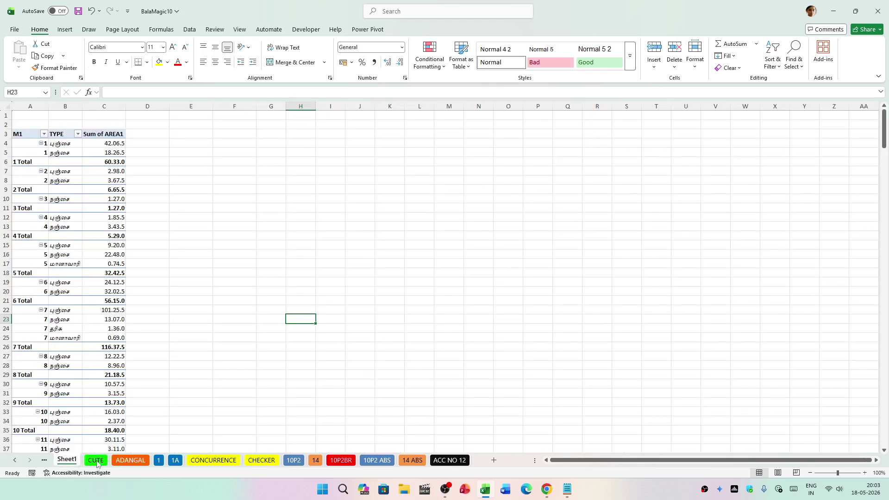
pyautogui.click(82, 212)
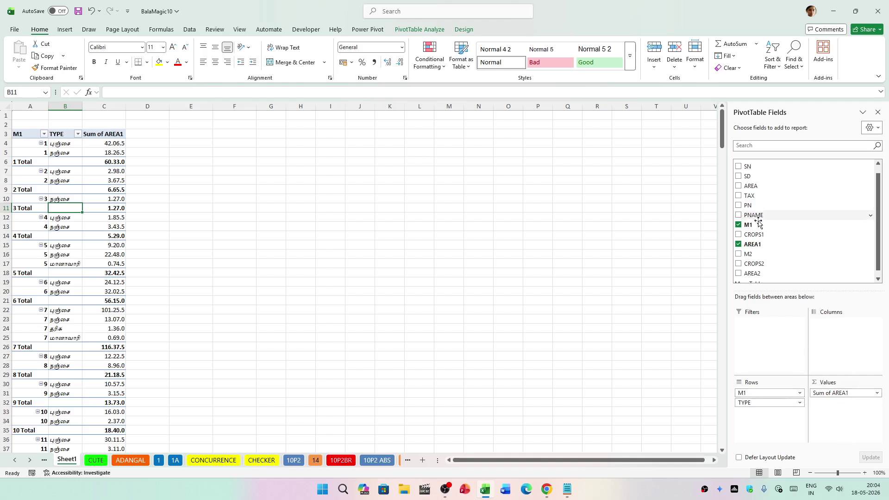
pyautogui.scroll(-1, 778, 235)
pyautogui.scroll(1, 778, 234)
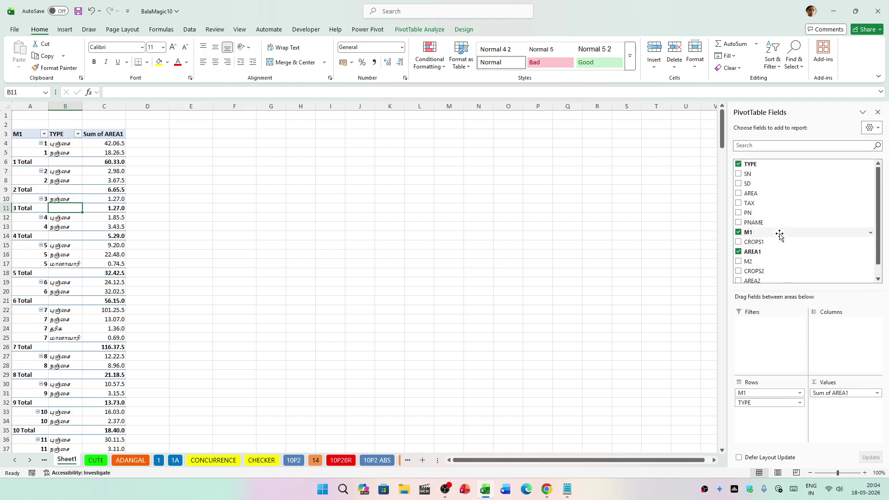
pyautogui.moveTo(468, 461); pyautogui.dragTo(454, 452)
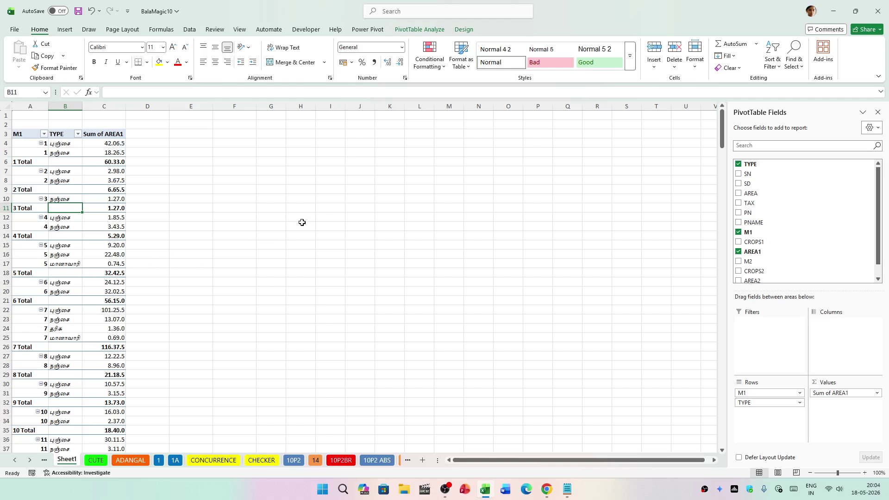
pyautogui.click(367, 29)
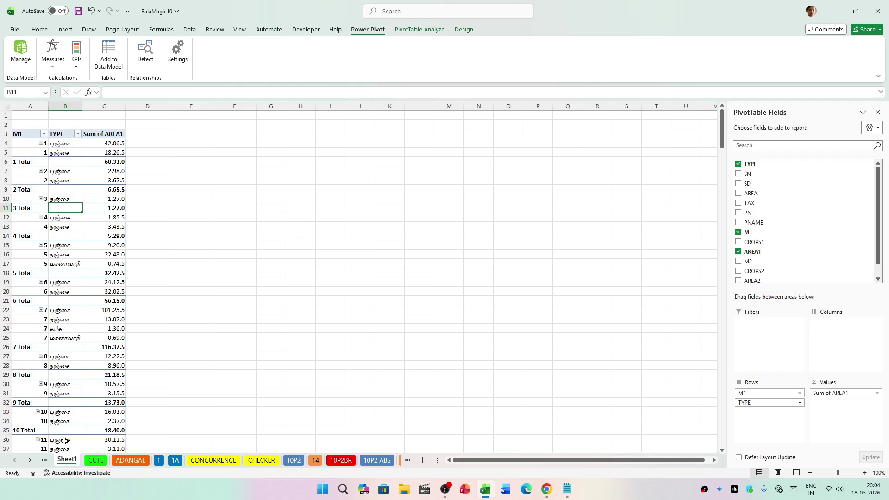
pyautogui.click(44, 460)
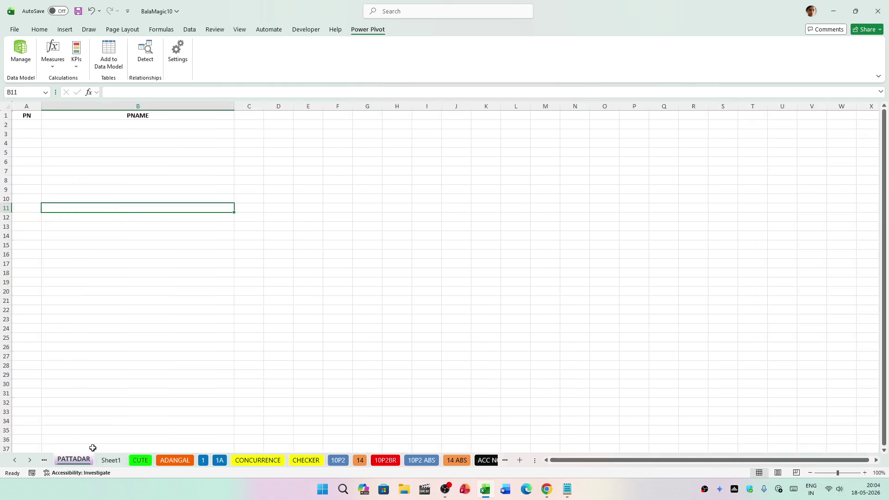
pyautogui.click(44, 460)
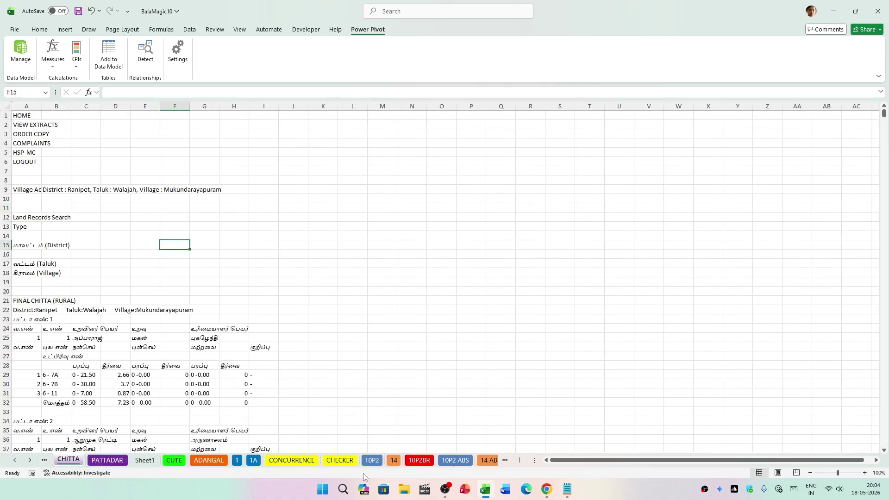
pyautogui.click(44, 461)
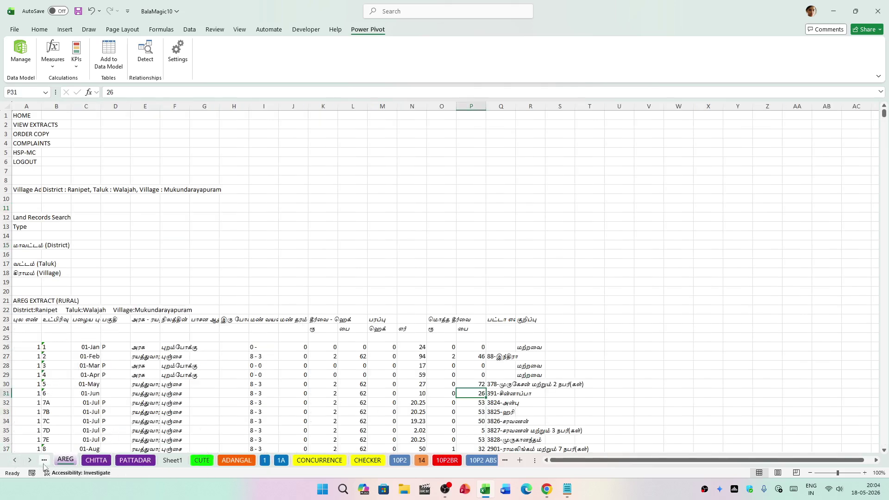
pyautogui.click(229, 269)
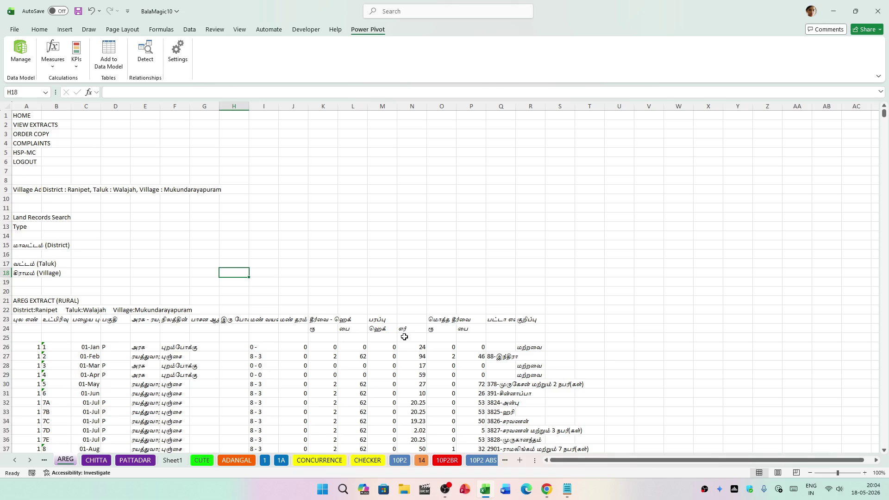
# Filter the CUTE table's M1 column to show only months 4, 5 and 6.
pyautogui.click(201, 460)
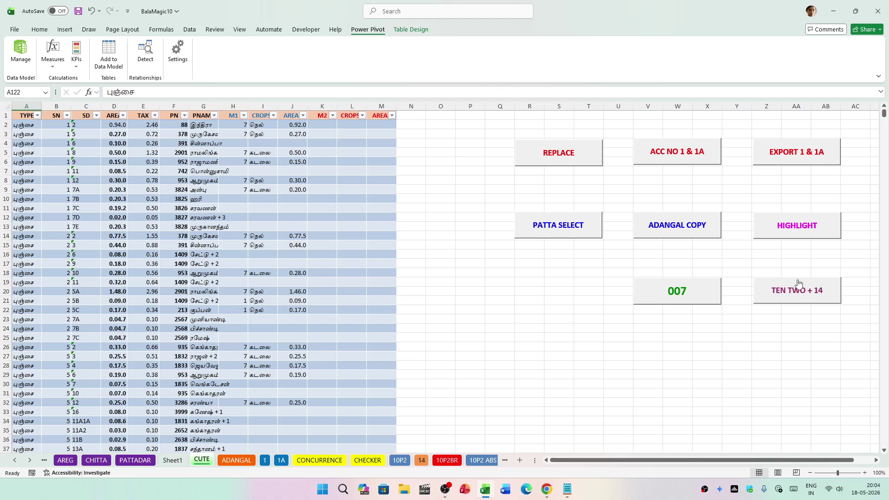
pyautogui.click(243, 115)
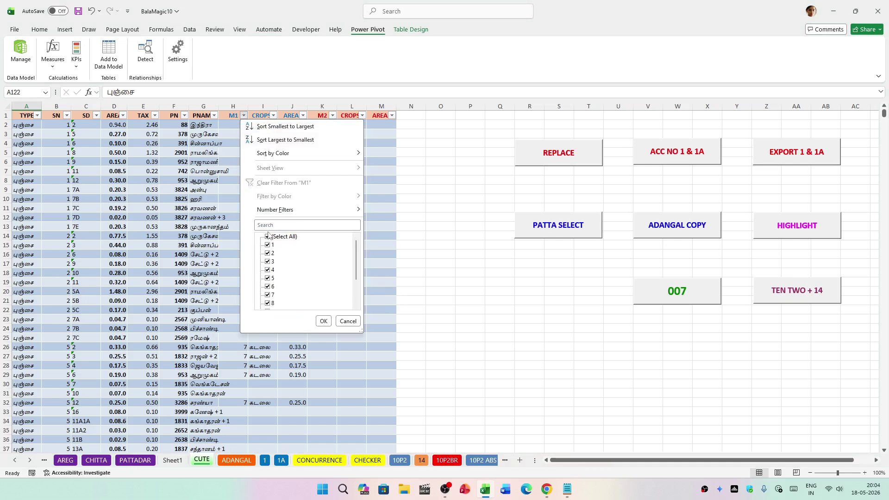
pyautogui.click(267, 236)
pyautogui.scroll(-2, 297, 302)
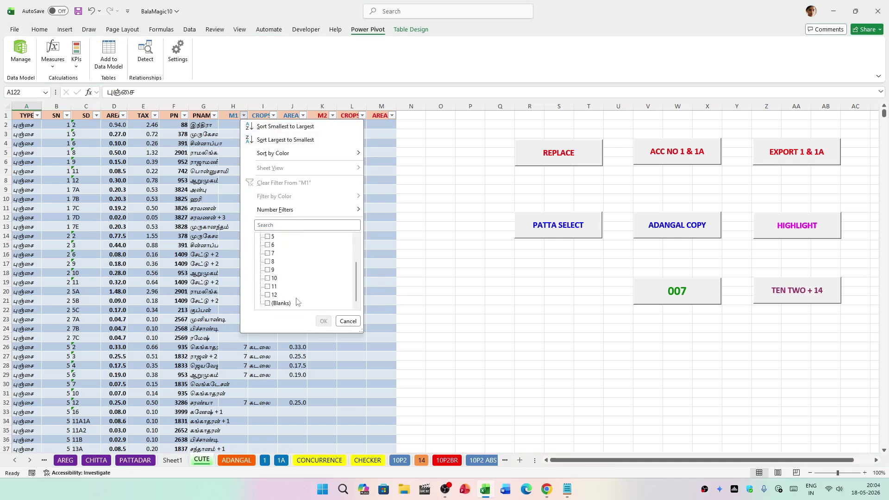
pyautogui.scroll(2, 297, 303)
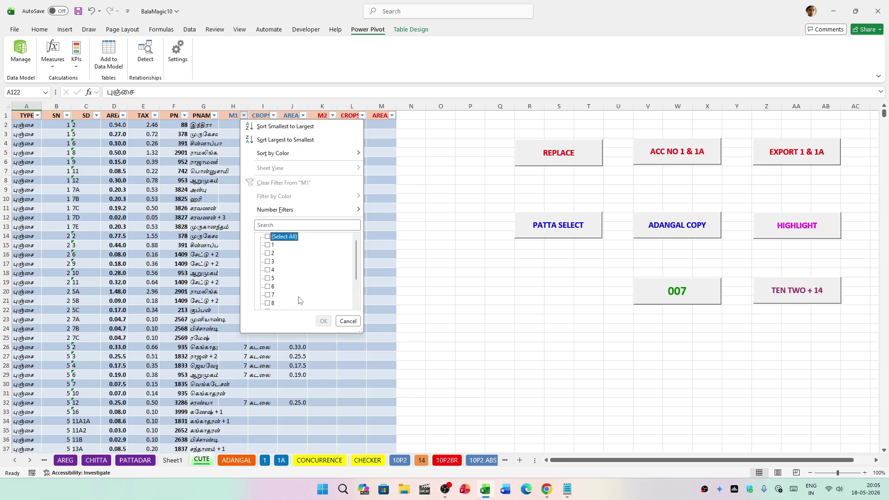
pyautogui.click(268, 270)
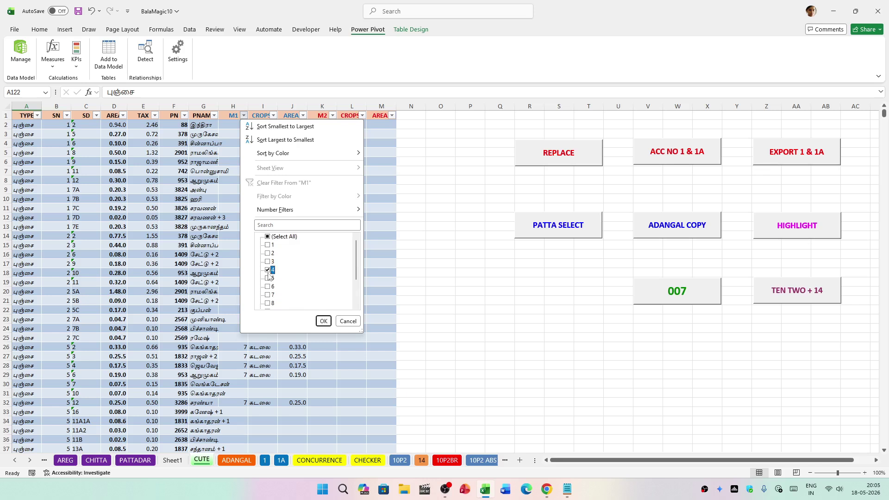
pyautogui.click(268, 279)
pyautogui.click(271, 287)
pyautogui.click(324, 321)
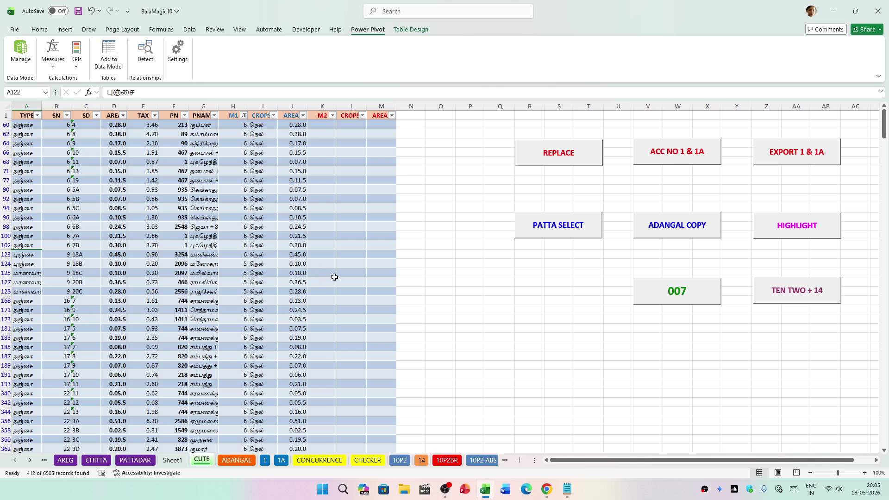
# Run the ADANGAL COPY macro on the filtered CUTE rows and select the title cell A1 in the ADANGAL sheet.
pyautogui.click(696, 233)
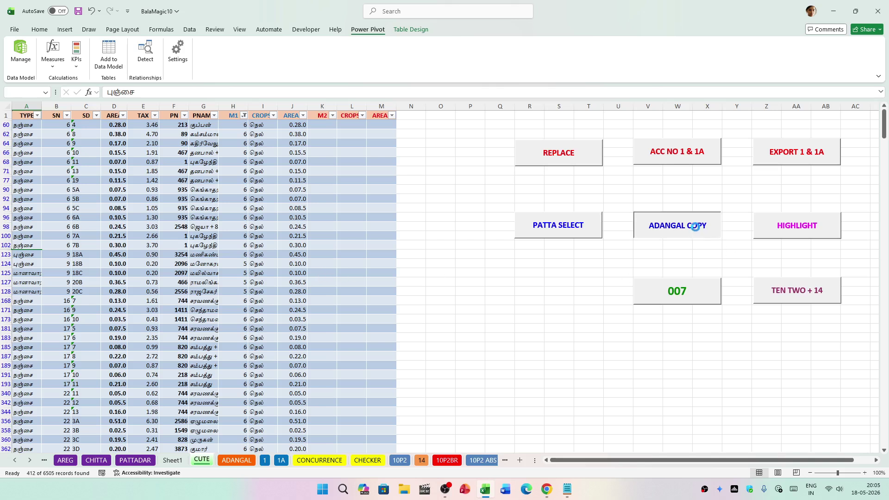
pyautogui.click(237, 460)
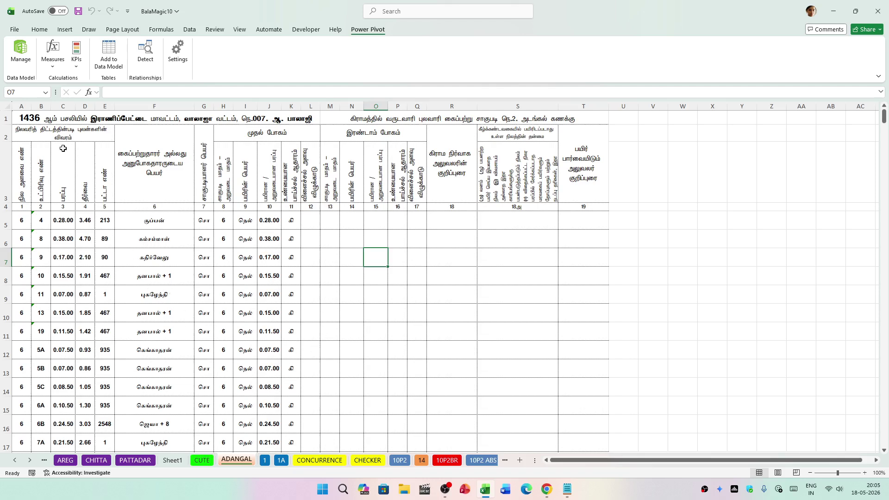
pyautogui.click(278, 120)
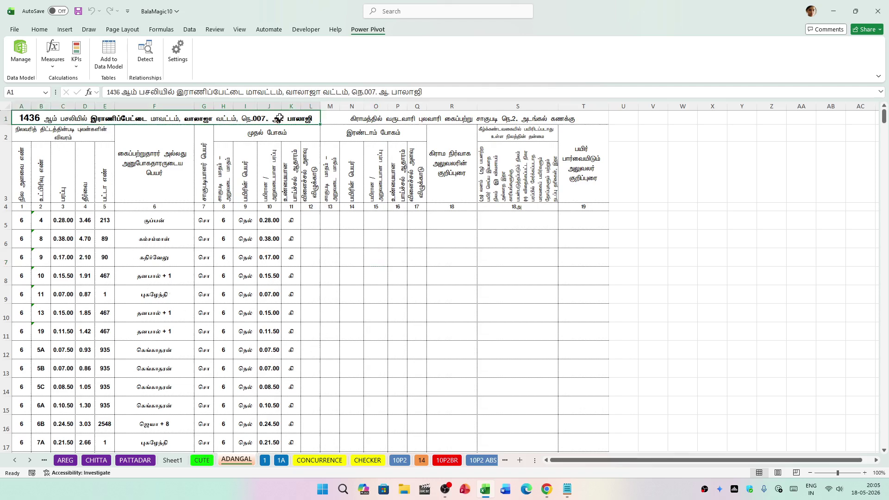
# Look through the copied ADANGAL entries, checking their survey numbers, cultivation months, crops and areas.
pyautogui.scroll(-13, 195, 333)
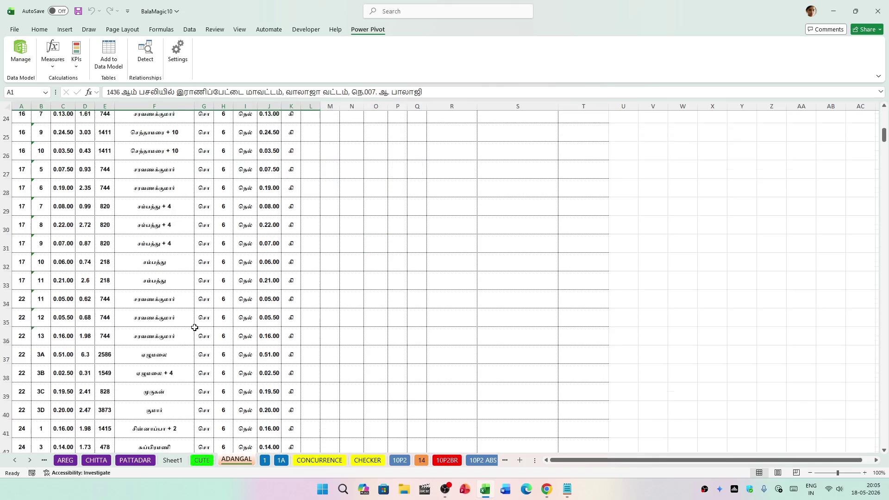
pyautogui.scroll(-20, 195, 333)
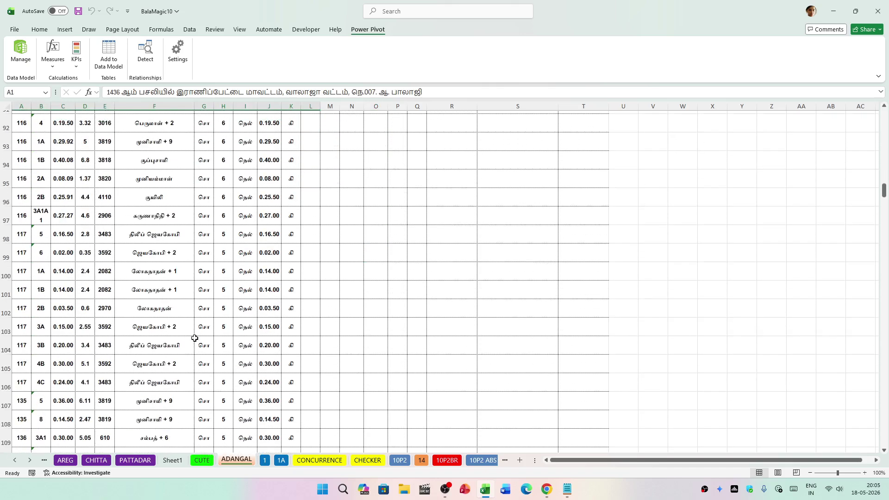
pyautogui.scroll(-6, 195, 340)
pyautogui.scroll(15, 201, 349)
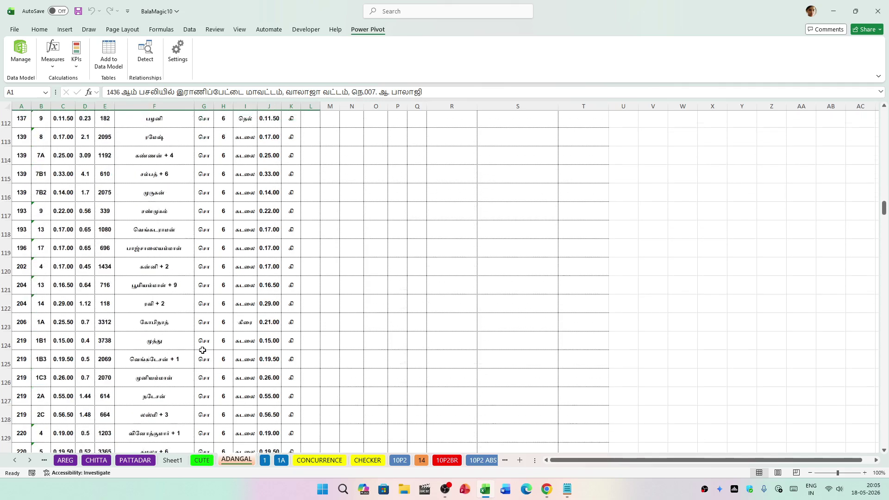
pyautogui.scroll(20, 201, 350)
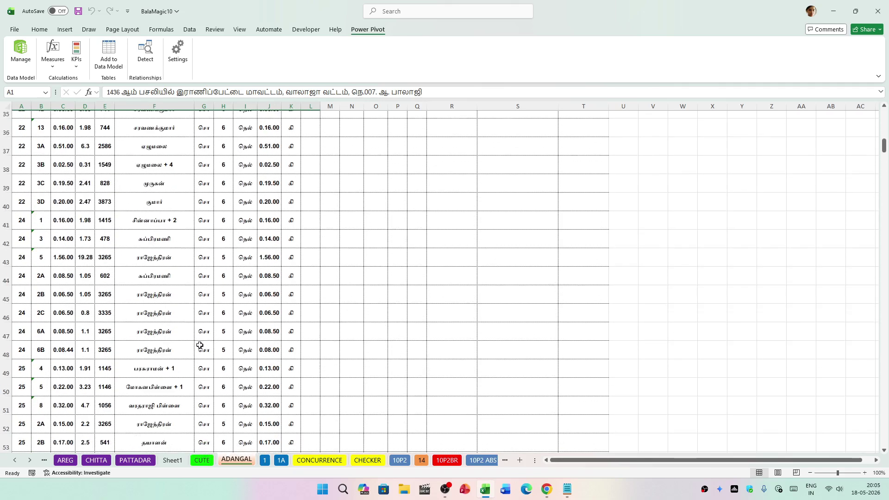
pyautogui.scroll(5, 199, 344)
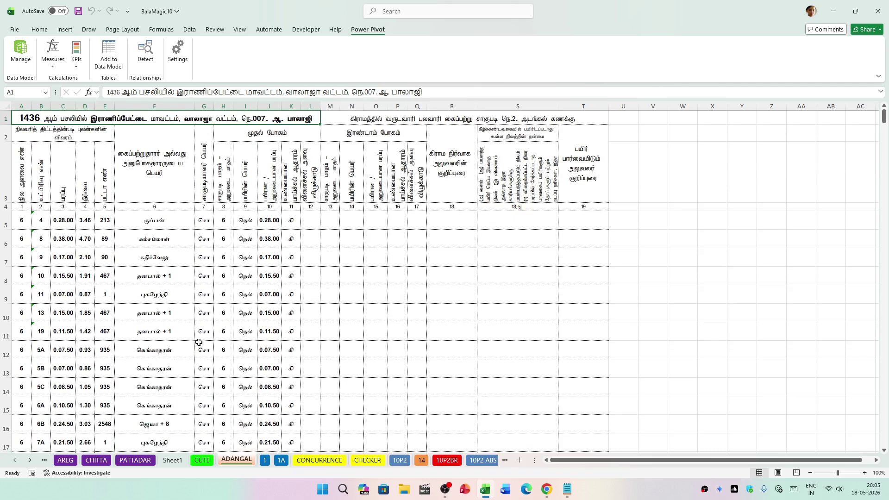
pyautogui.click(210, 313)
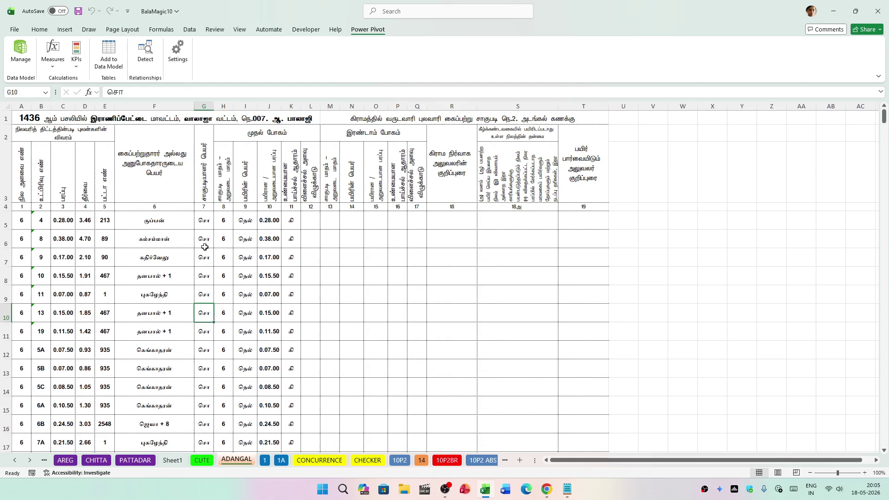
pyautogui.click(178, 262)
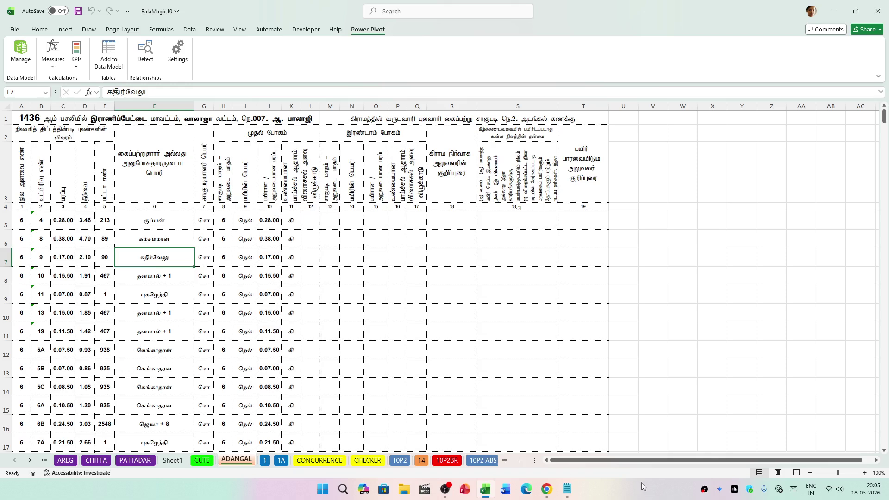
pyautogui.click(624, 488)
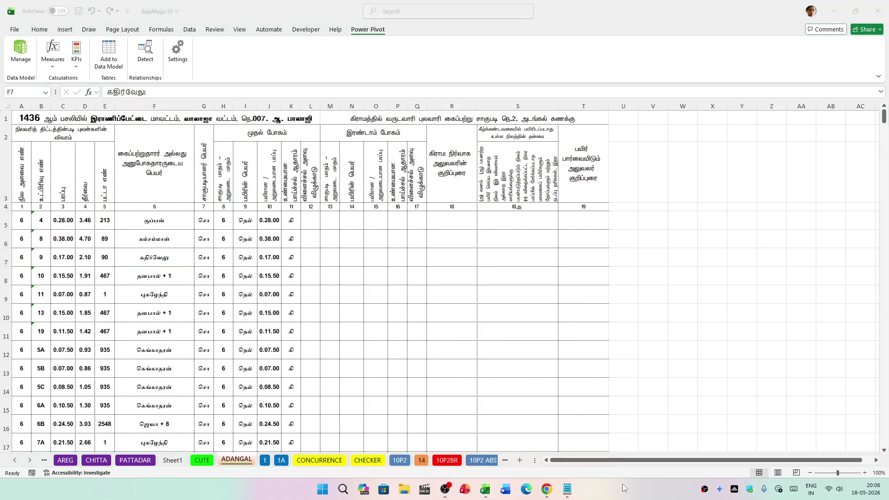